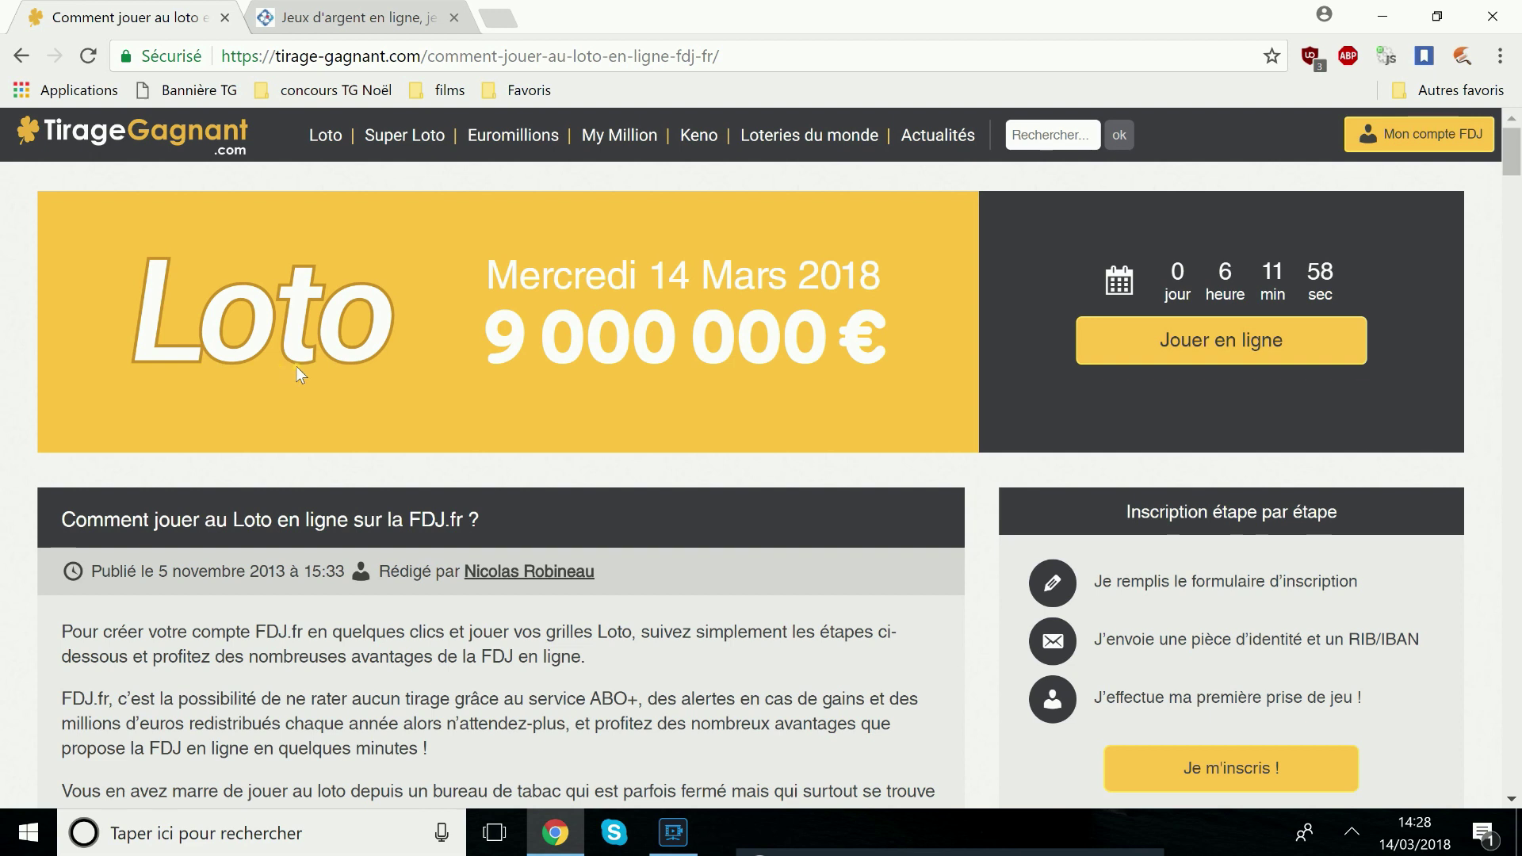
pyautogui.moveTo(477, 287); pyautogui.dragTo(889, 287)
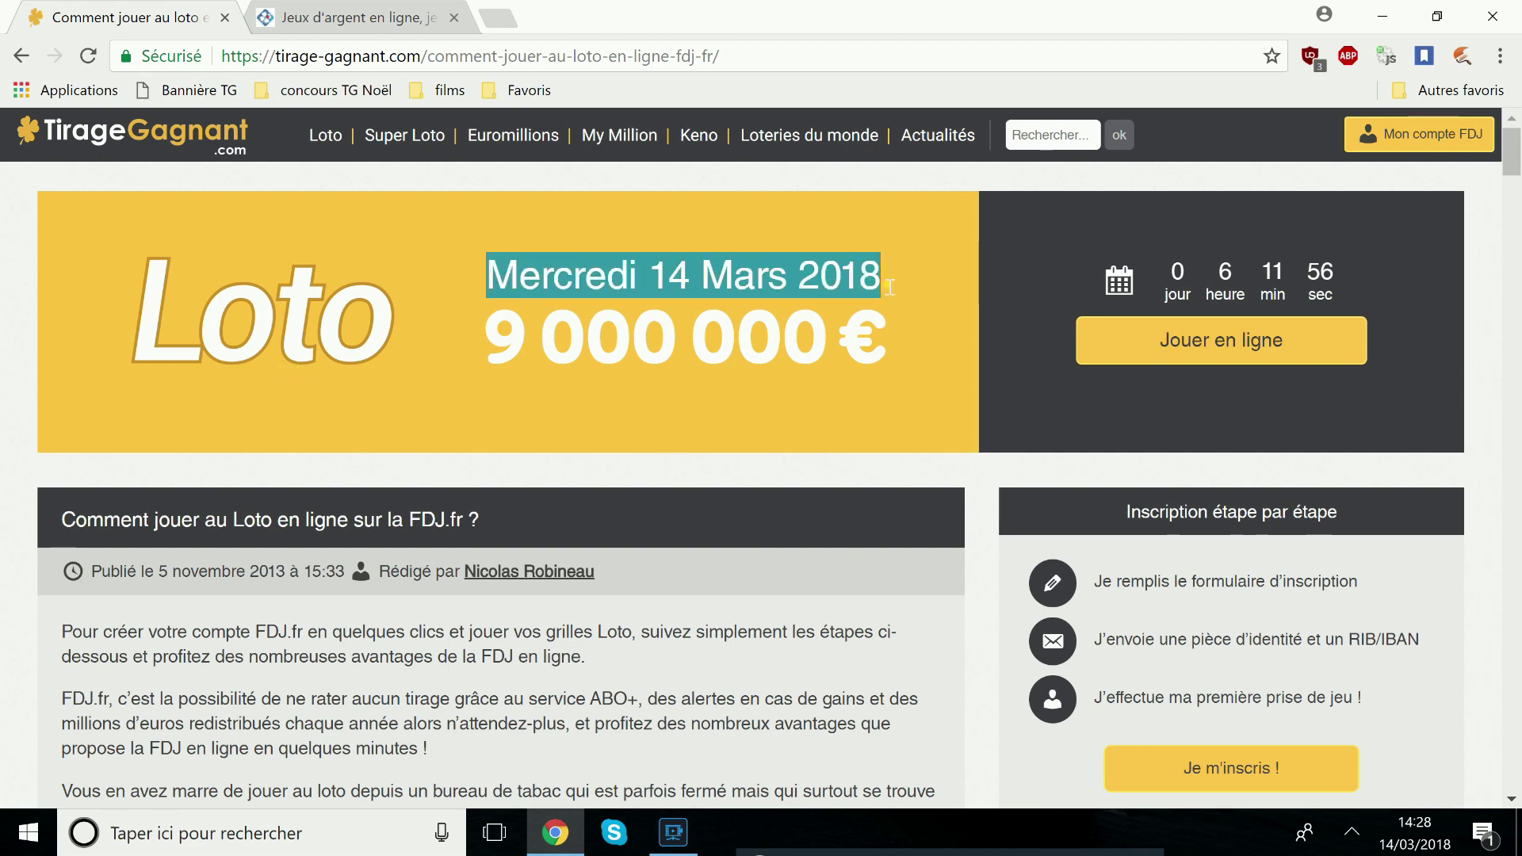
pyautogui.moveTo(488, 349); pyautogui.dragTo(876, 352)
pyautogui.click(559, 415)
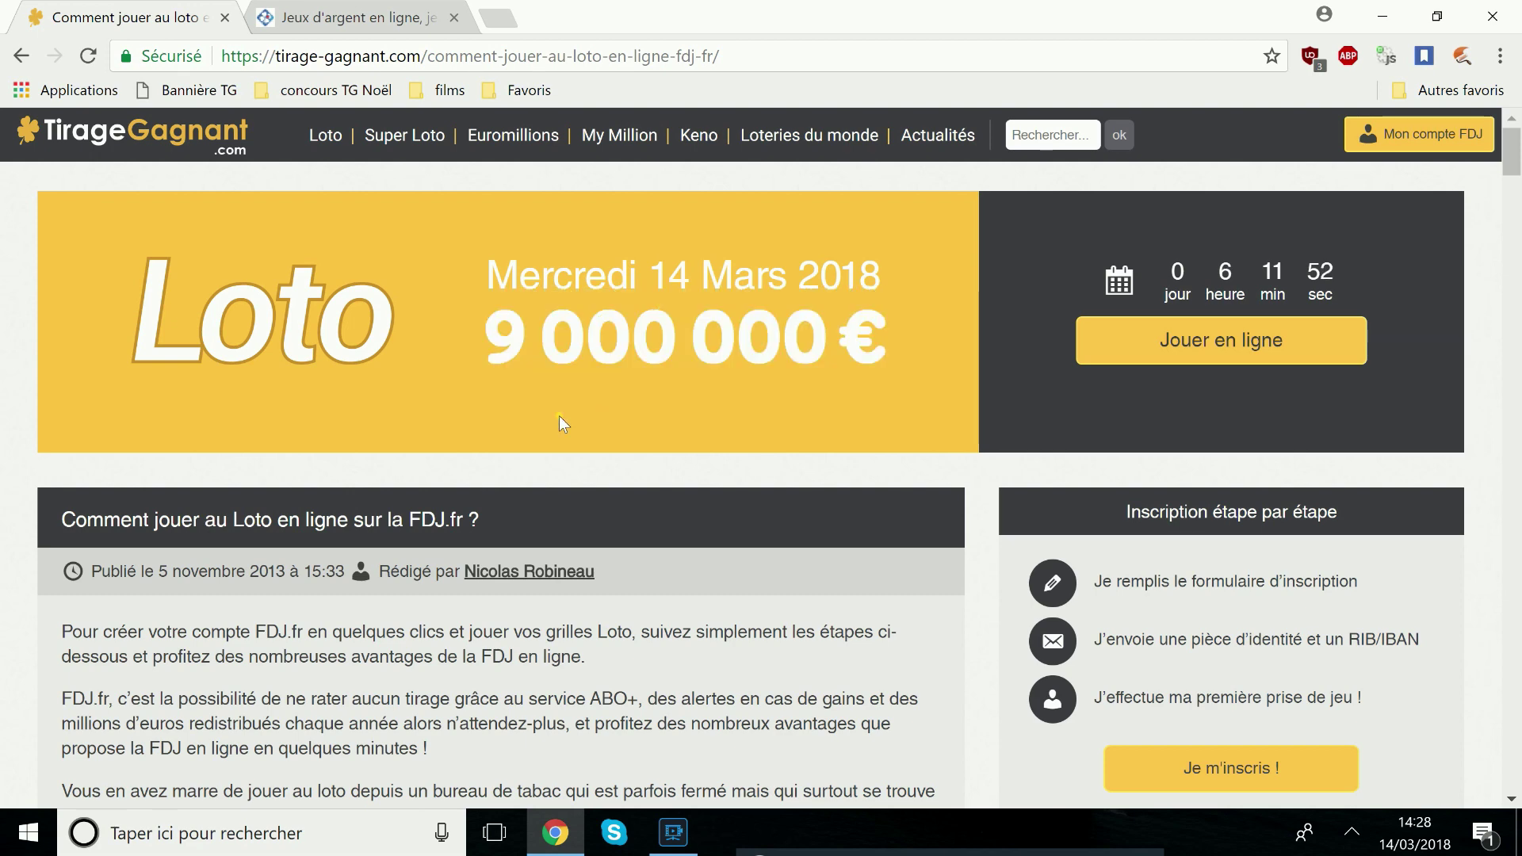
pyautogui.scroll(-6, 558, 415)
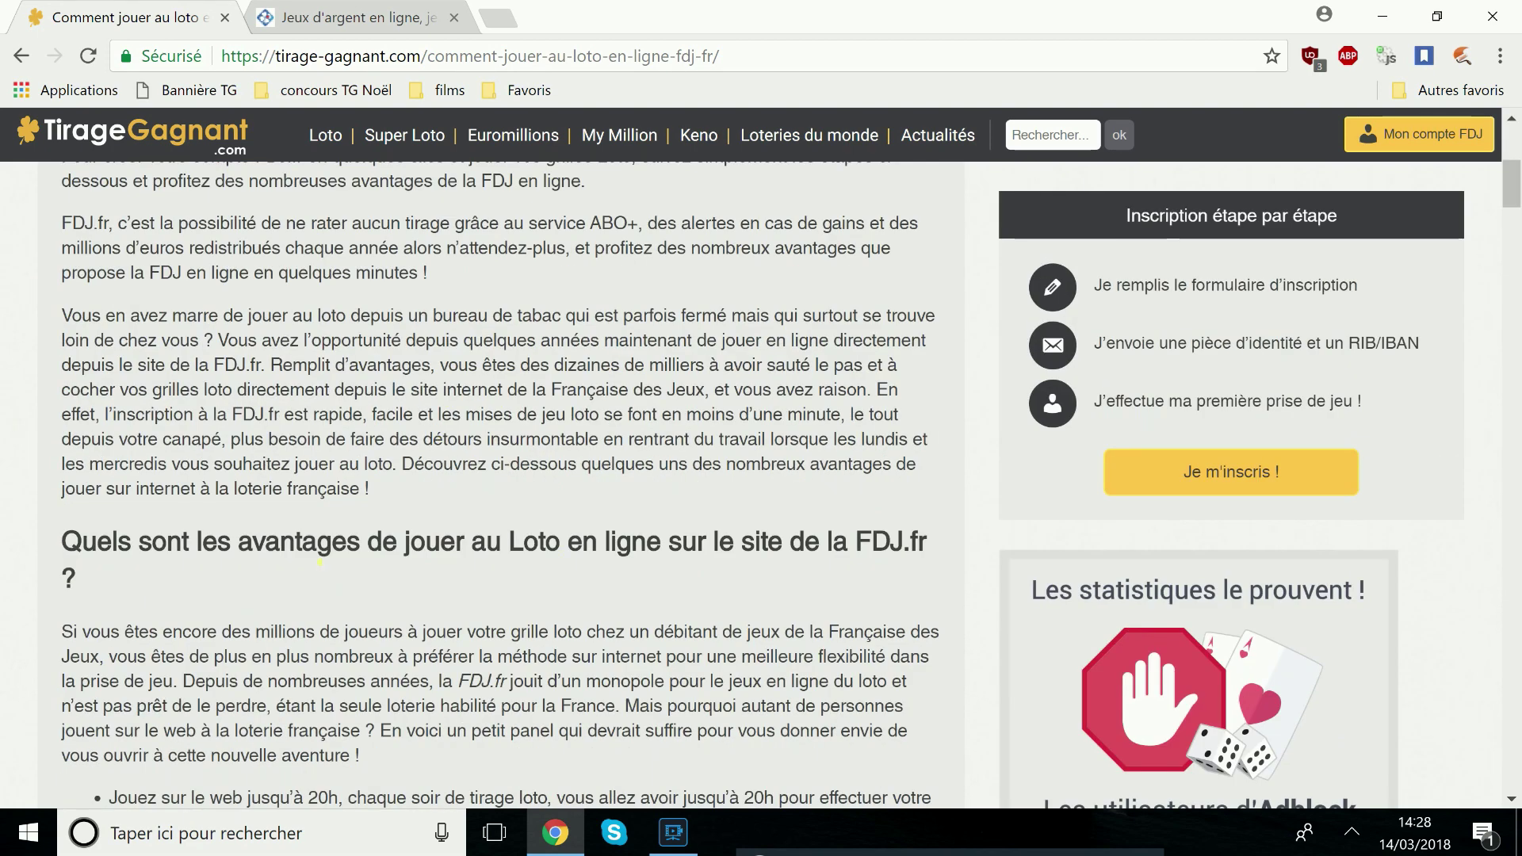
pyautogui.scroll(-3, 87, 565)
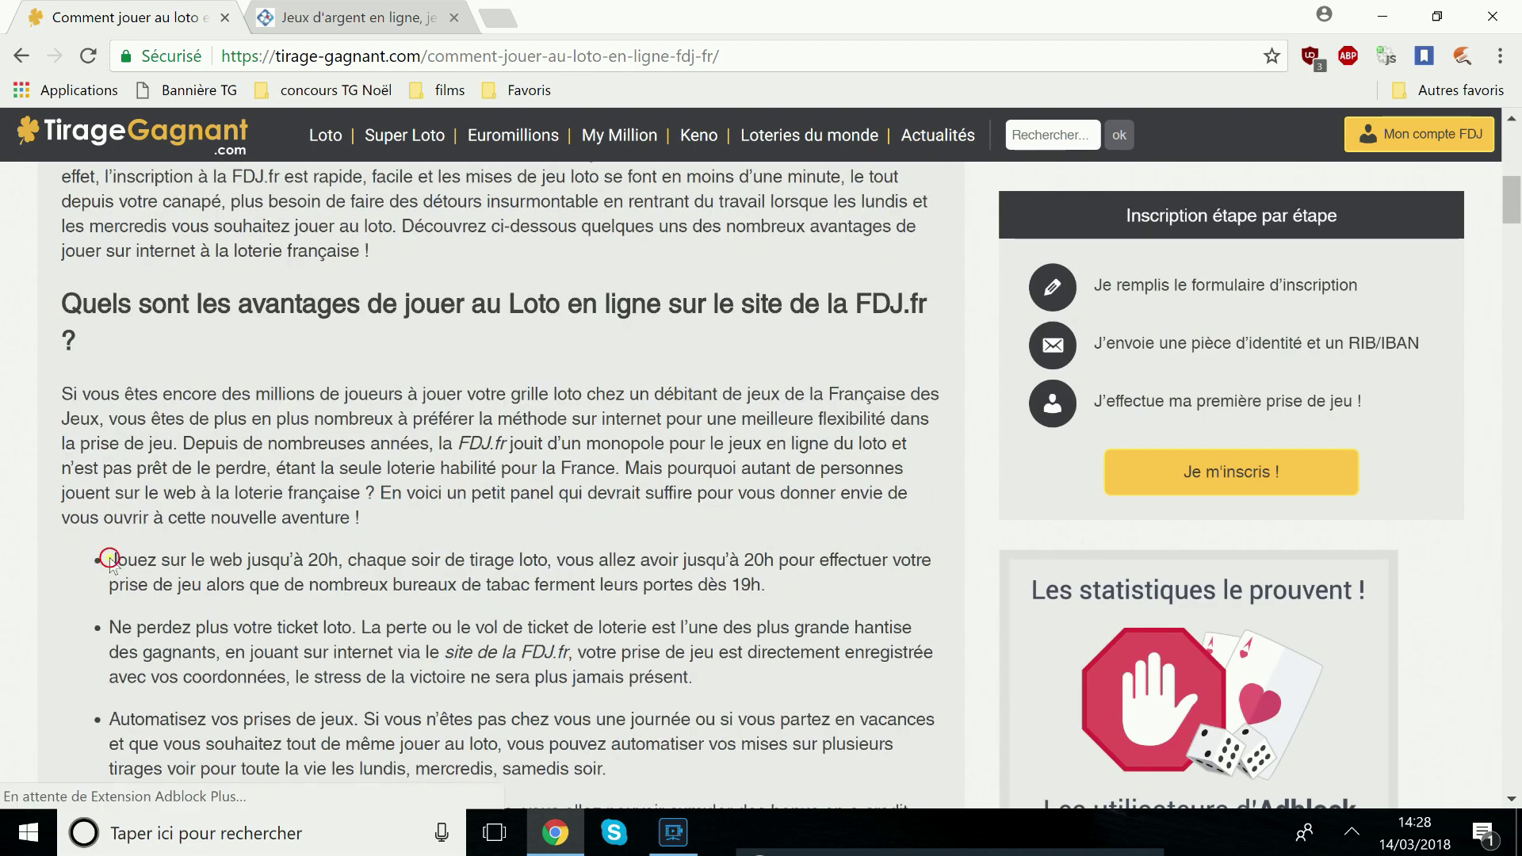
pyautogui.moveTo(106, 563); pyautogui.dragTo(347, 563)
pyautogui.moveTo(110, 630); pyautogui.dragTo(351, 630)
pyautogui.moveTo(114, 724); pyautogui.dragTo(355, 719)
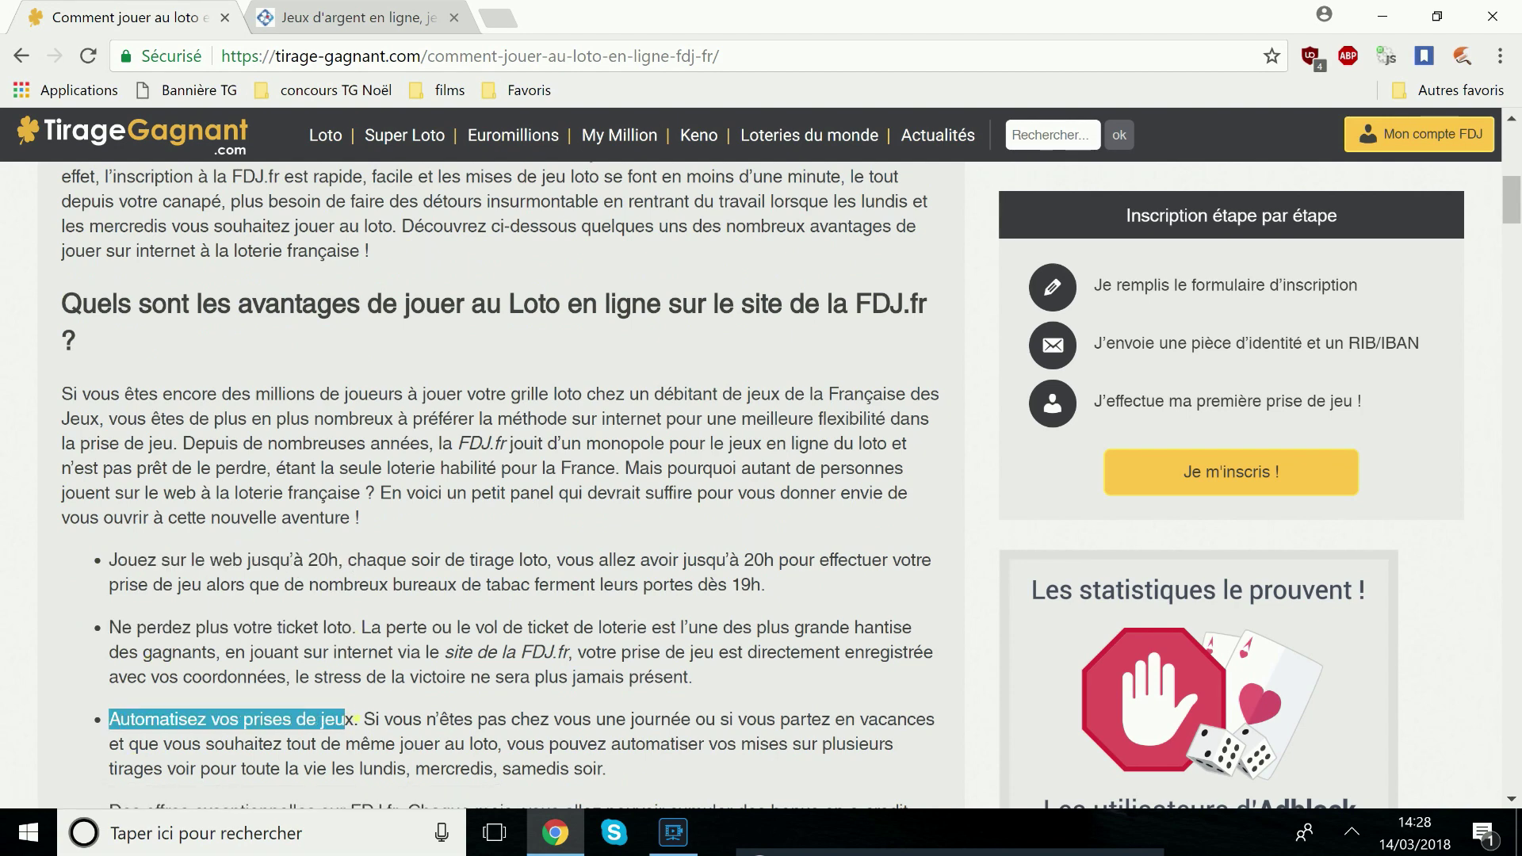
pyautogui.scroll(10, 791, 376)
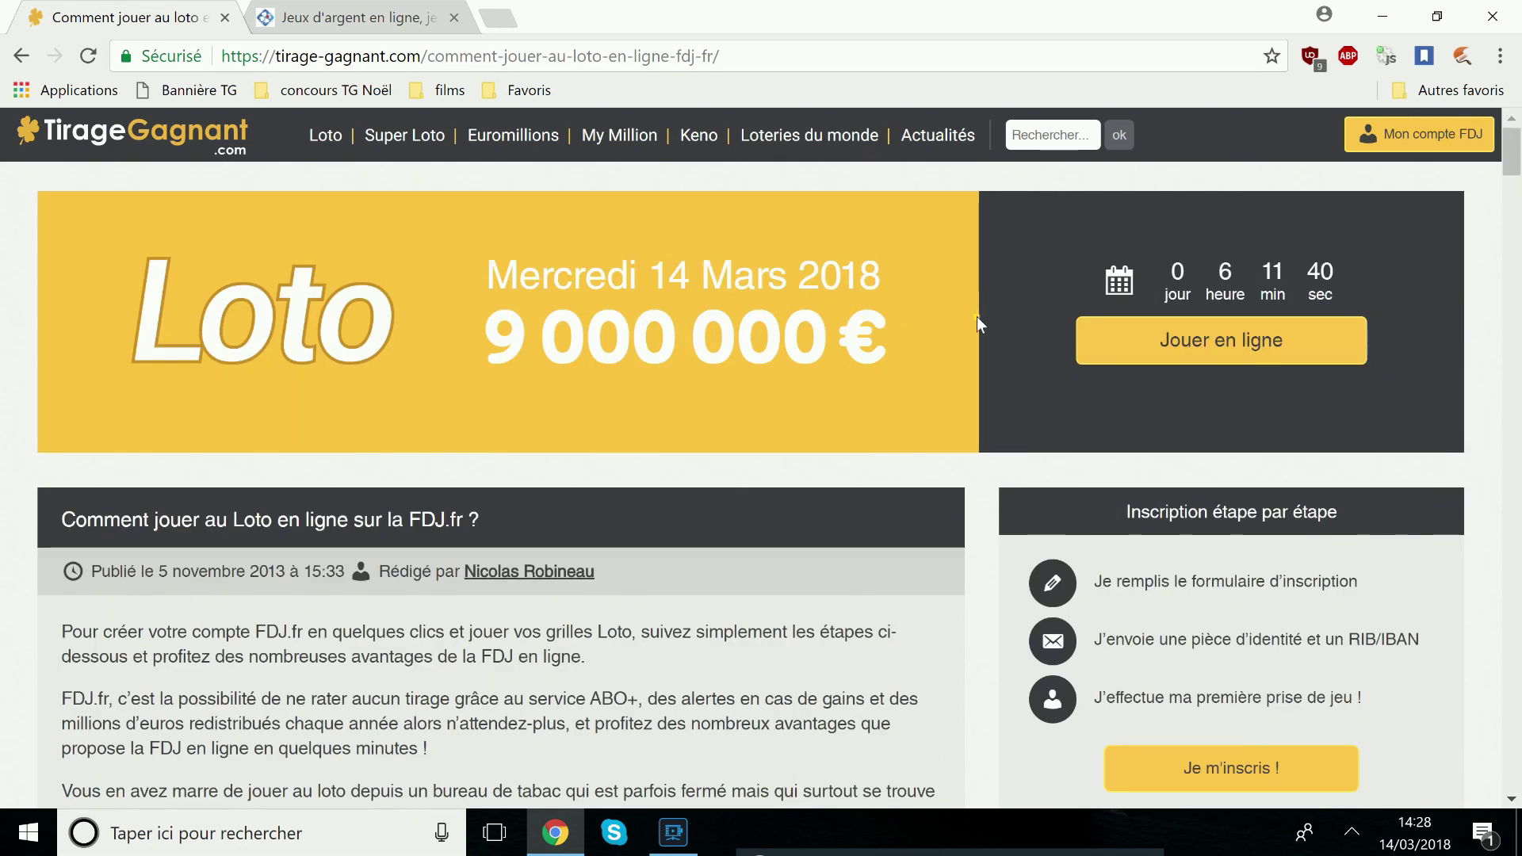
pyautogui.moveTo(884, 349); pyautogui.dragTo(507, 285)
pyautogui.click(589, 394)
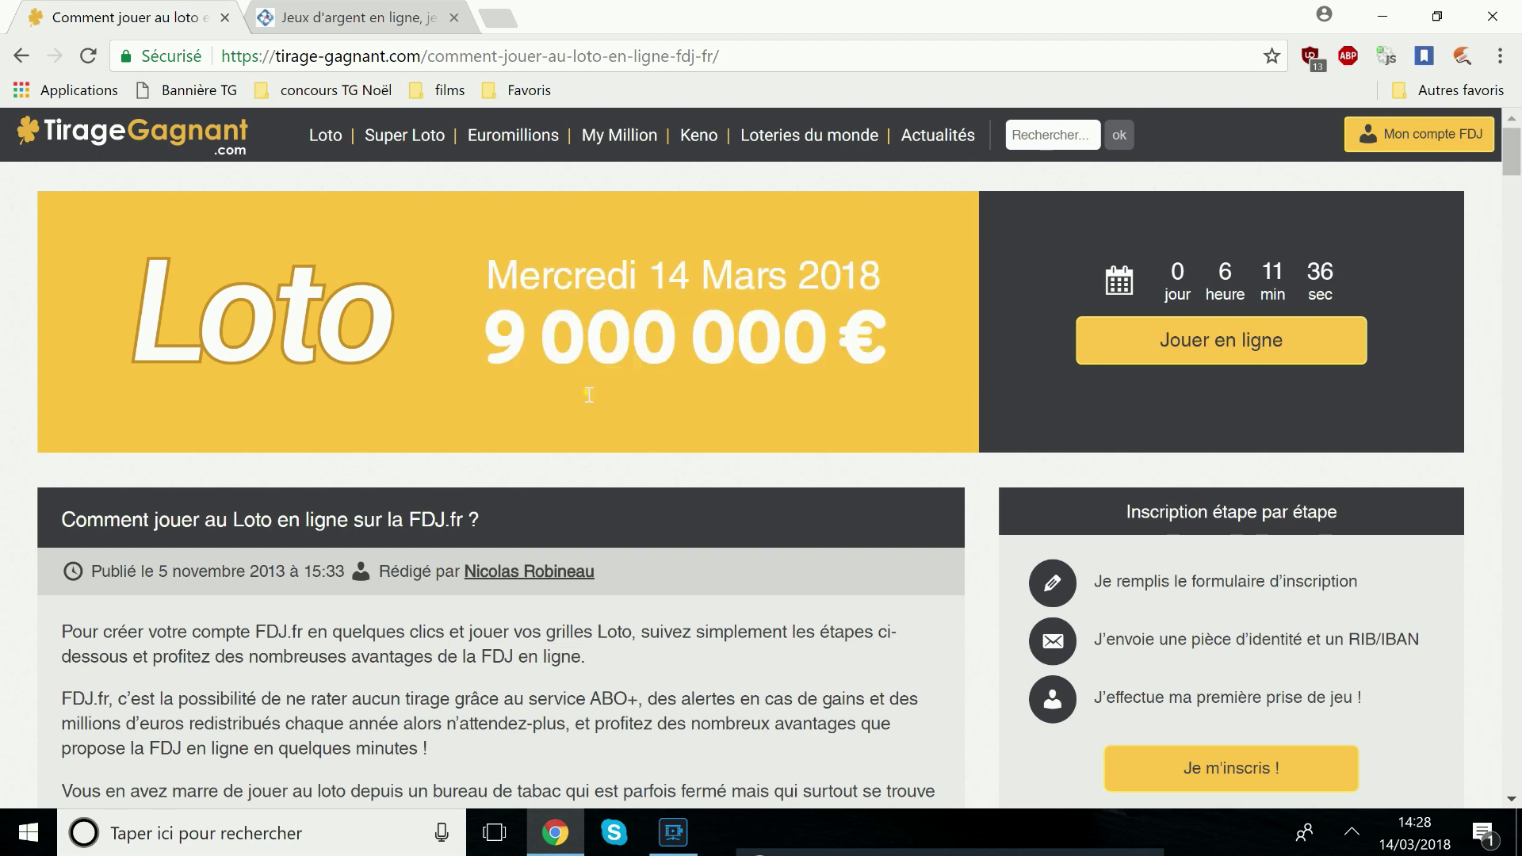
# Open the FDJ online-play sign-up page from Jouer en ligne
pyautogui.click(1246, 356)
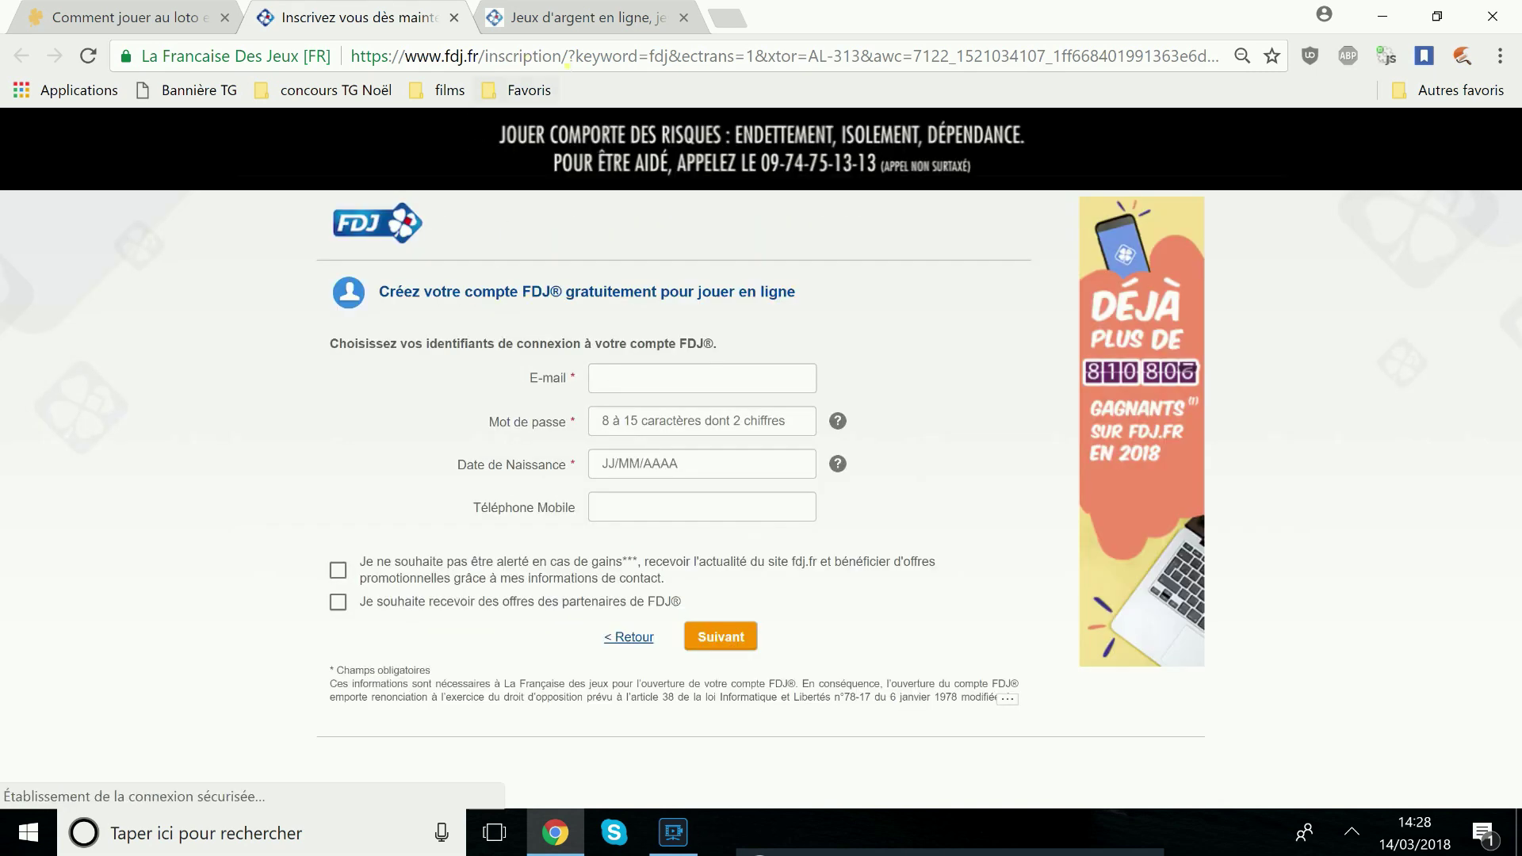
pyautogui.moveTo(567, 63); pyautogui.dragTo(351, 57)
pyautogui.click(287, 258)
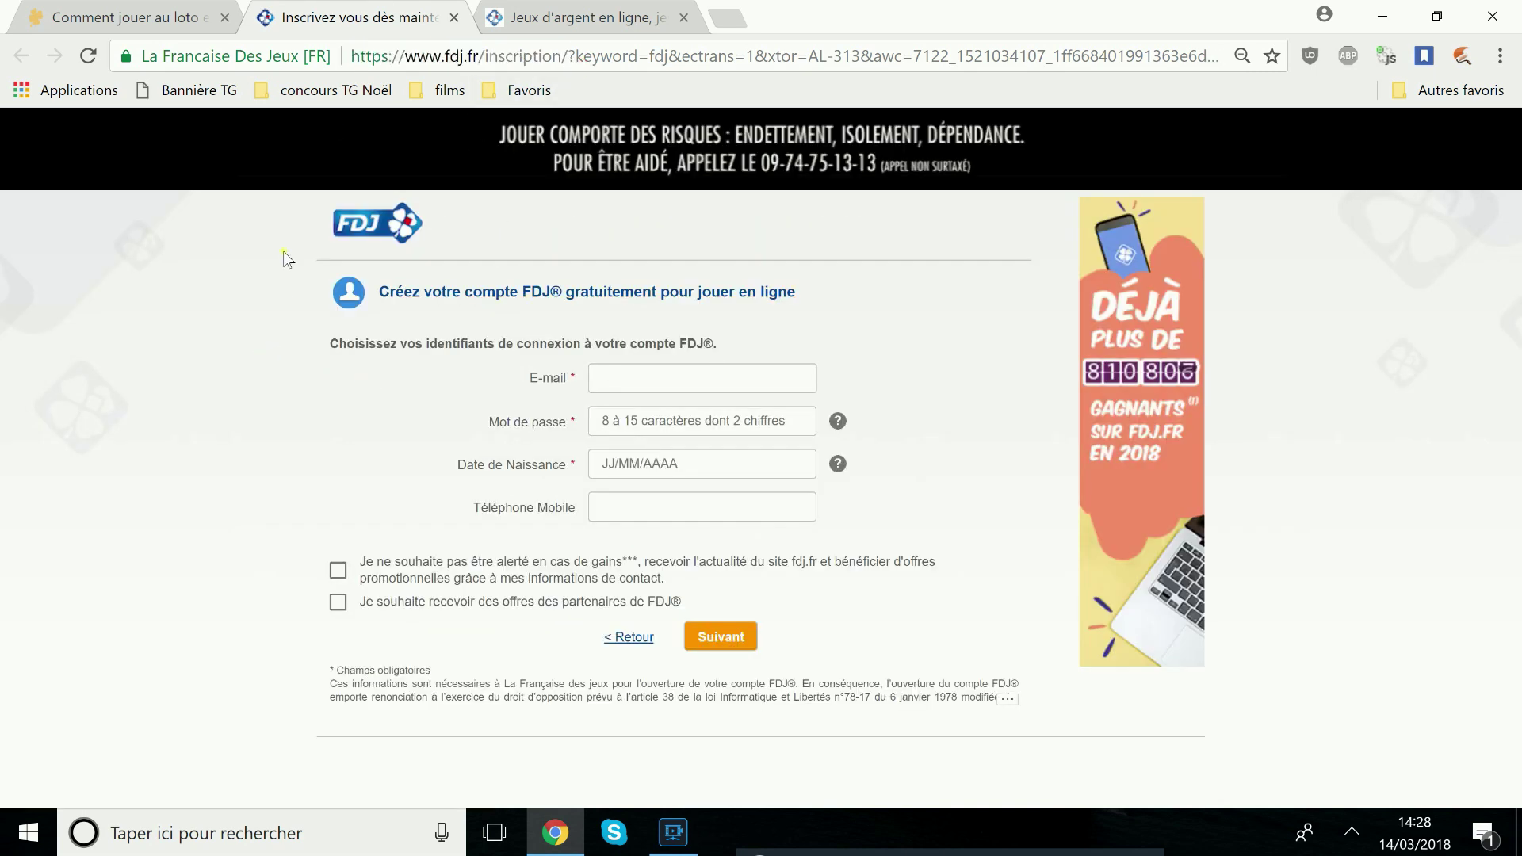
pyautogui.moveTo(282, 223); pyautogui.dragTo(408, 225)
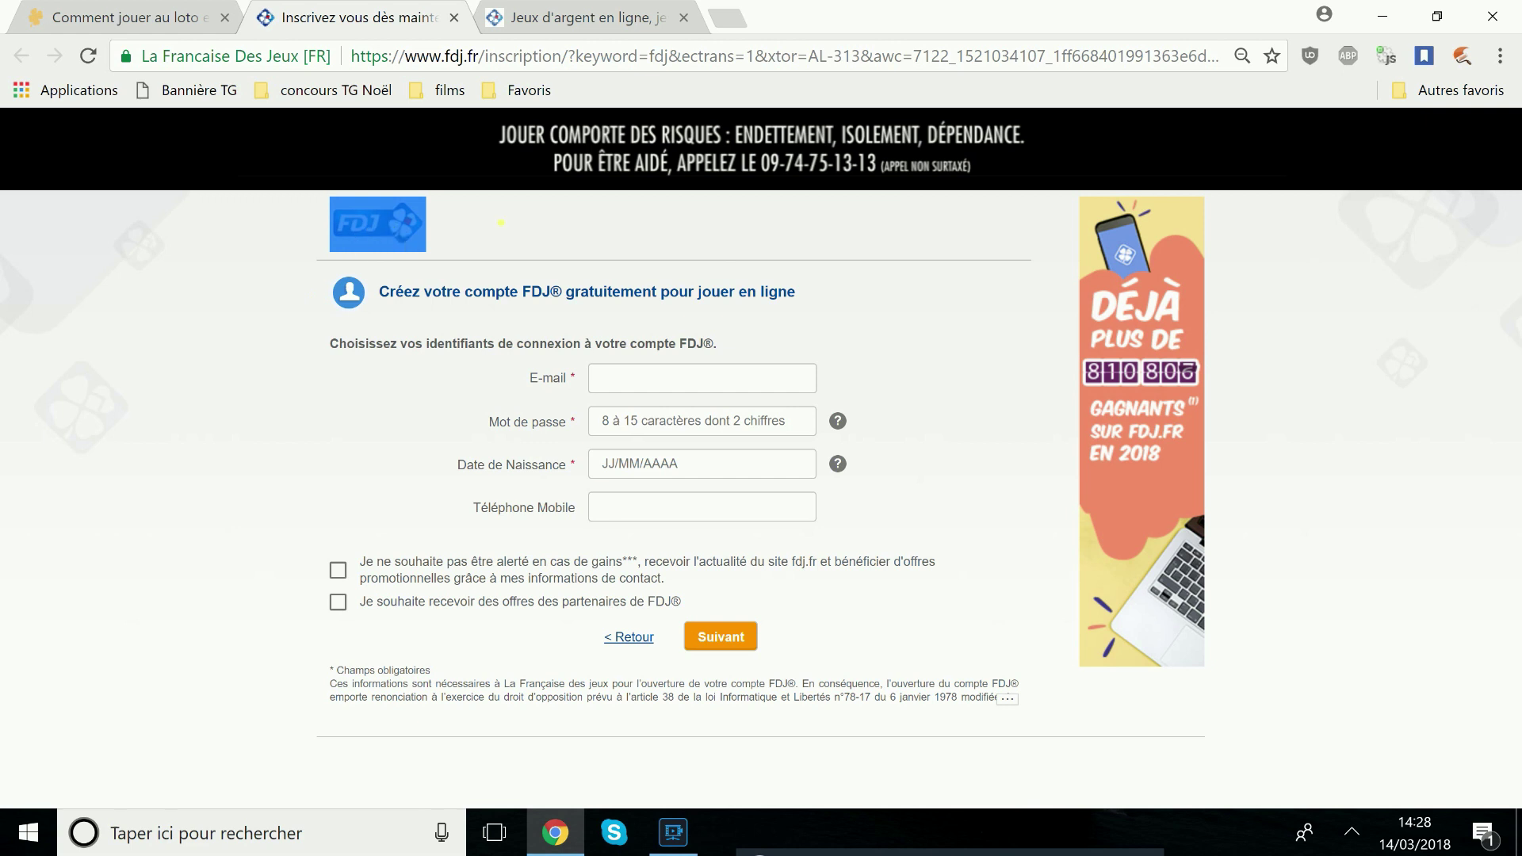
pyautogui.click(400, 252)
pyautogui.moveTo(563, 354); pyautogui.dragTo(557, 349)
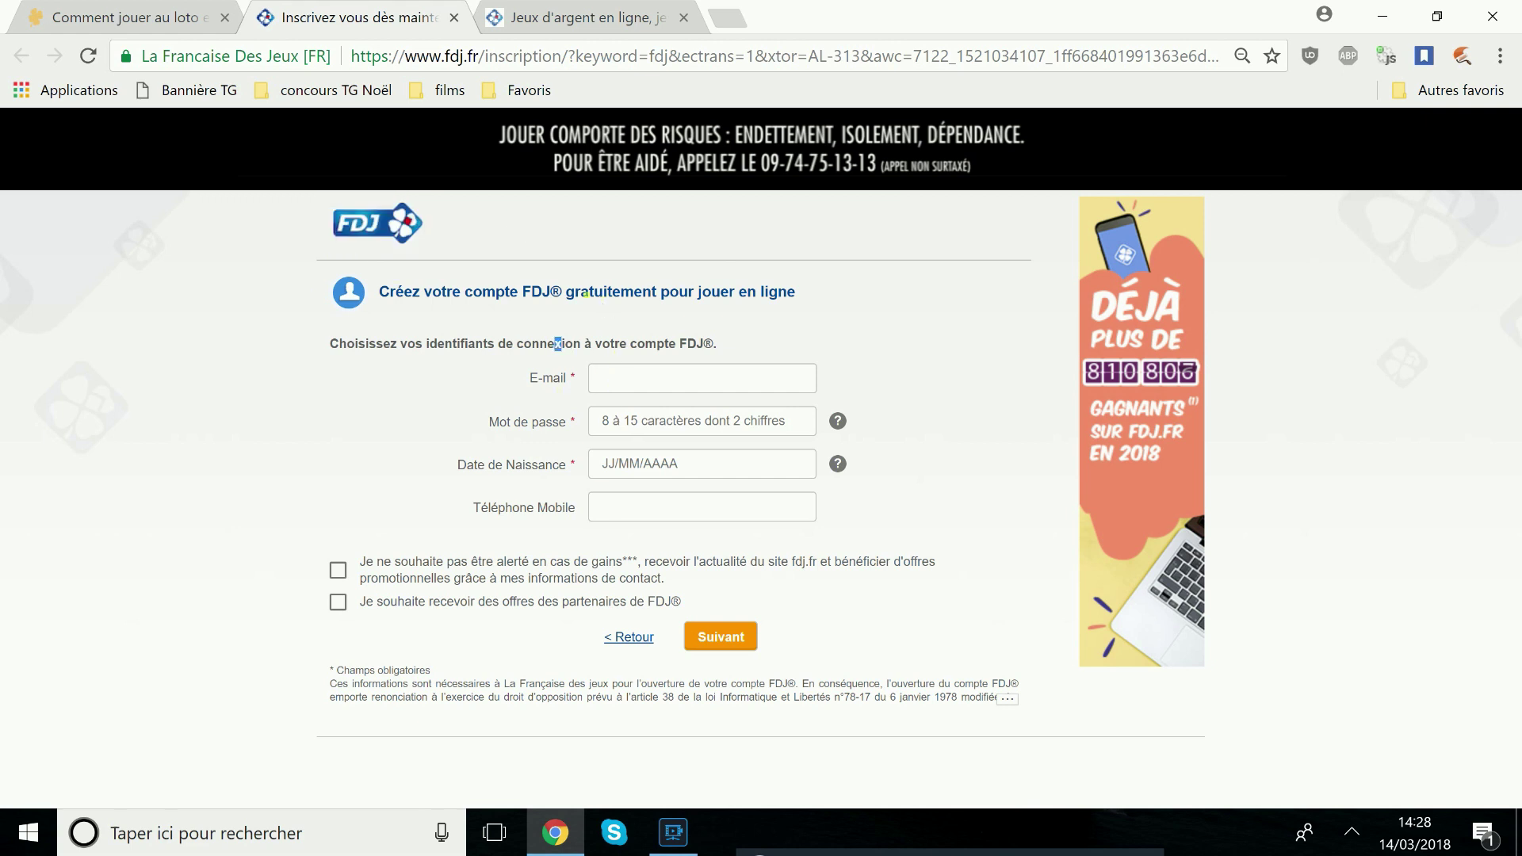
pyautogui.moveTo(798, 296); pyautogui.dragTo(376, 293)
# Enter the account e-mail, the password, its confirmation and the birth date
pyautogui.click(656, 394)
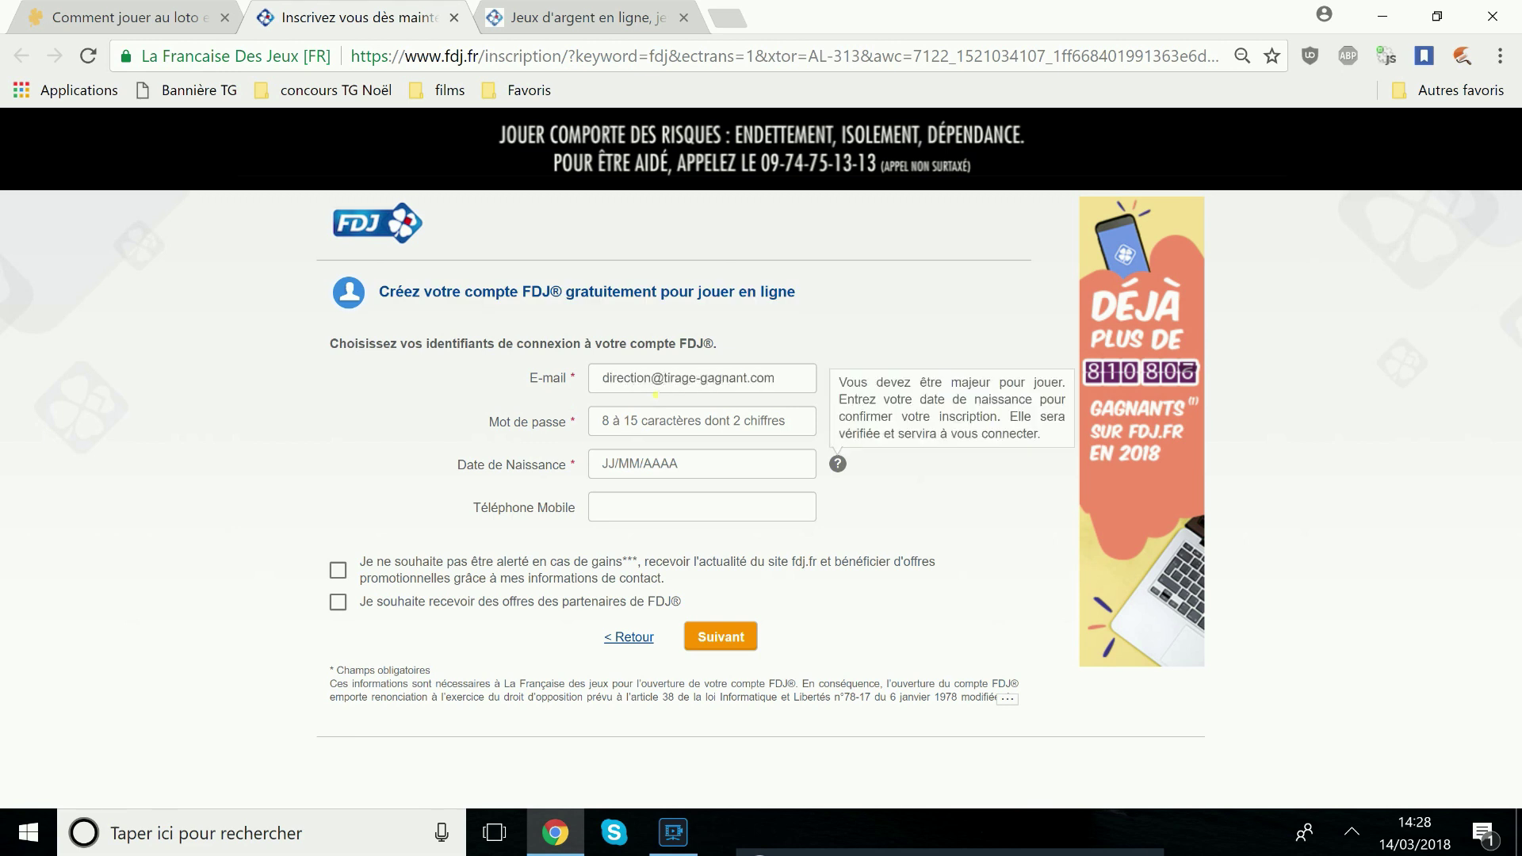
pyautogui.click(644, 422)
pyautogui.write('••••••')
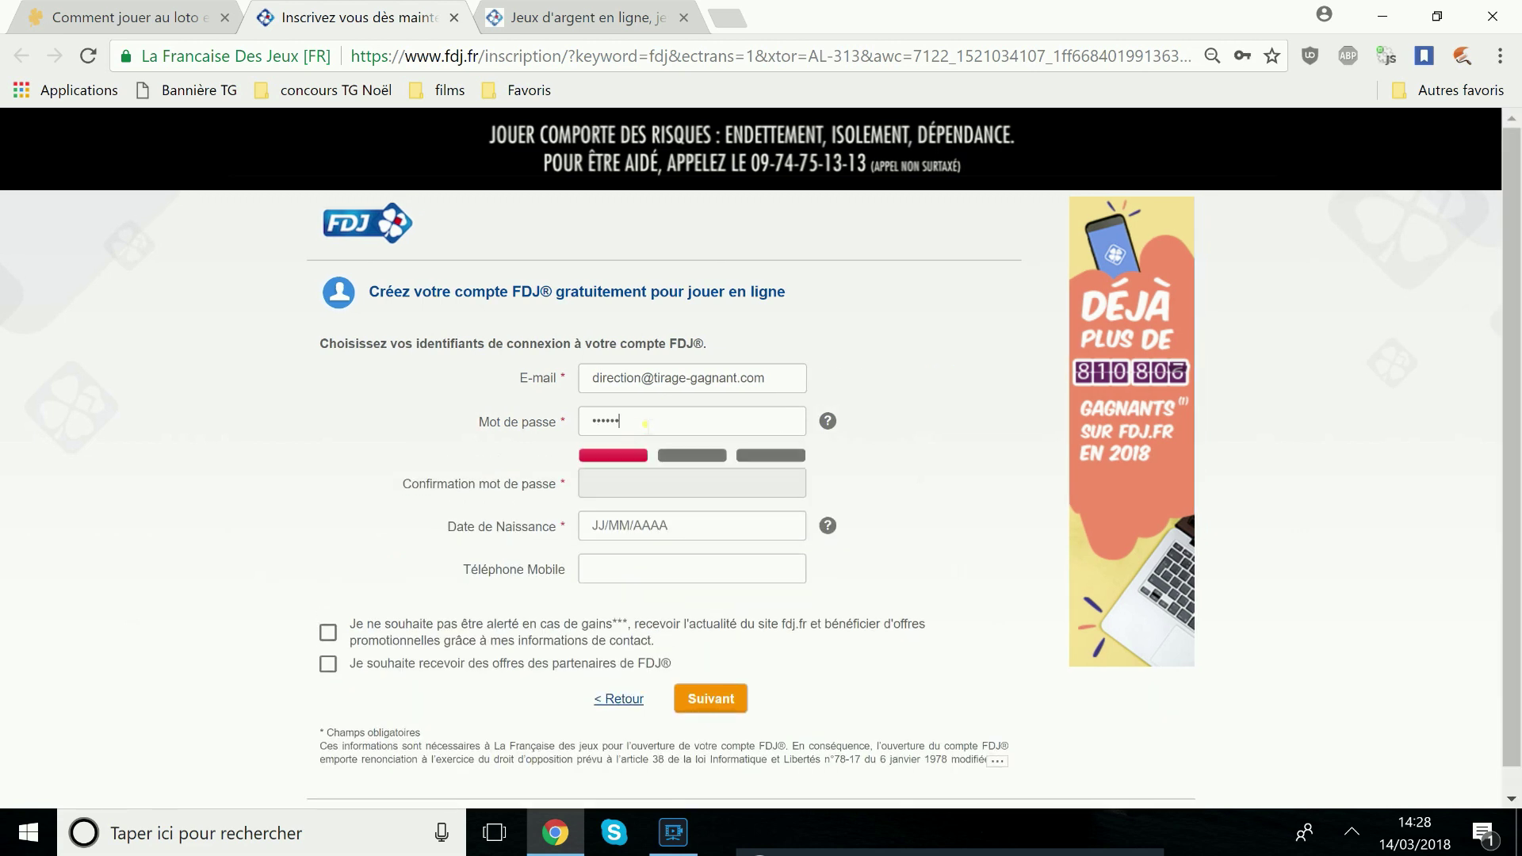
pyautogui.press('BackSpace')
pyautogui.press('BackSpace')
pyautogui.press('BackSpace')
pyautogui.press('BackSpace')
pyautogui.press('BackSpace')
pyautogui.press('BackSpace')
pyautogui.press('BackSpace')
pyautogui.press('BackSpace')
pyautogui.press('BackSpace')
pyautogui.write('••••••••••••')
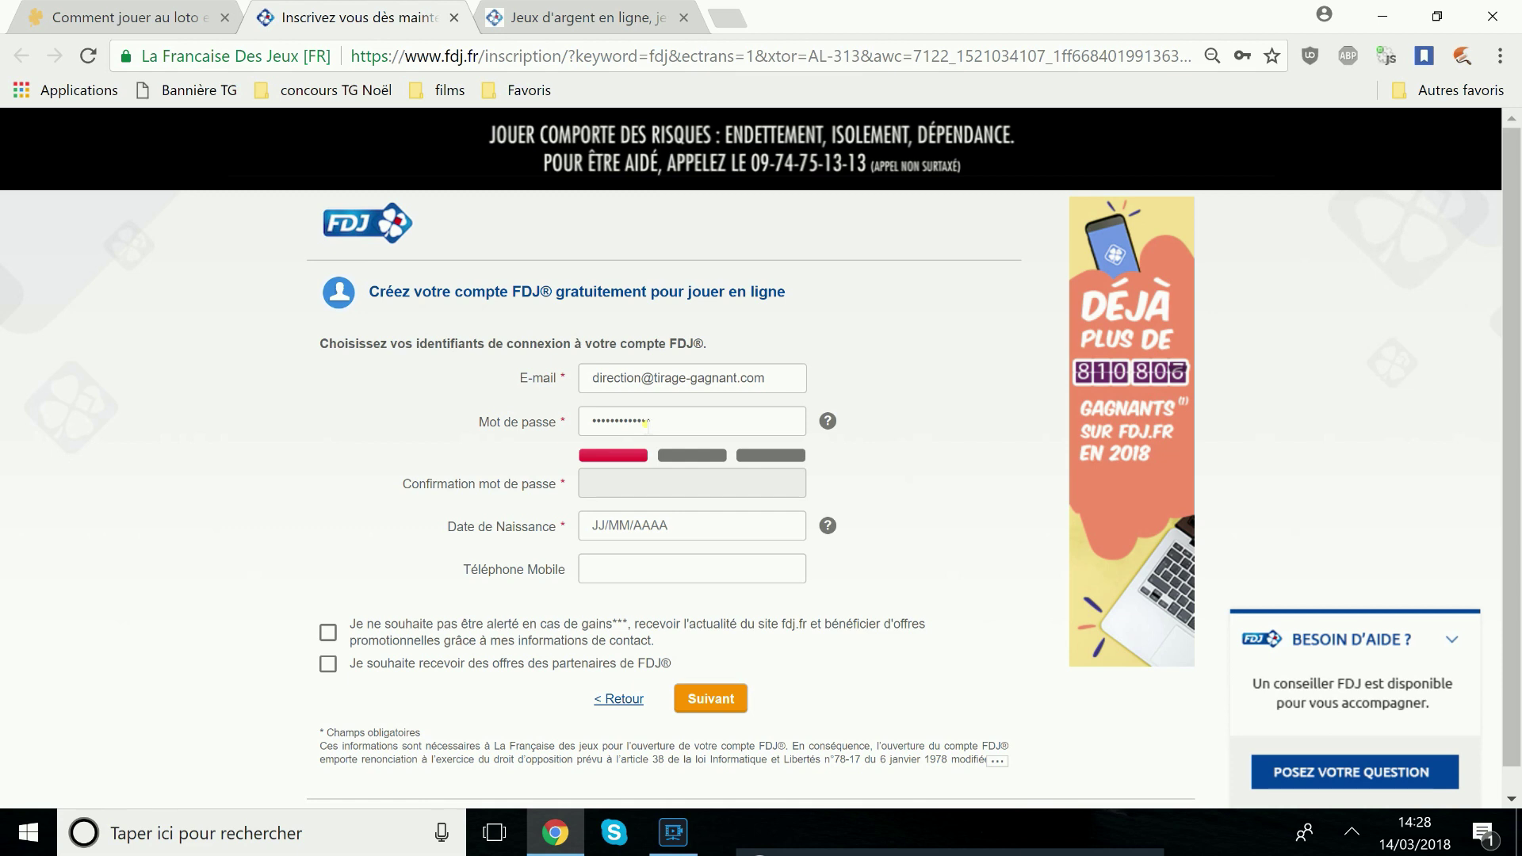
pyautogui.write('•••')
pyautogui.press('Tab')
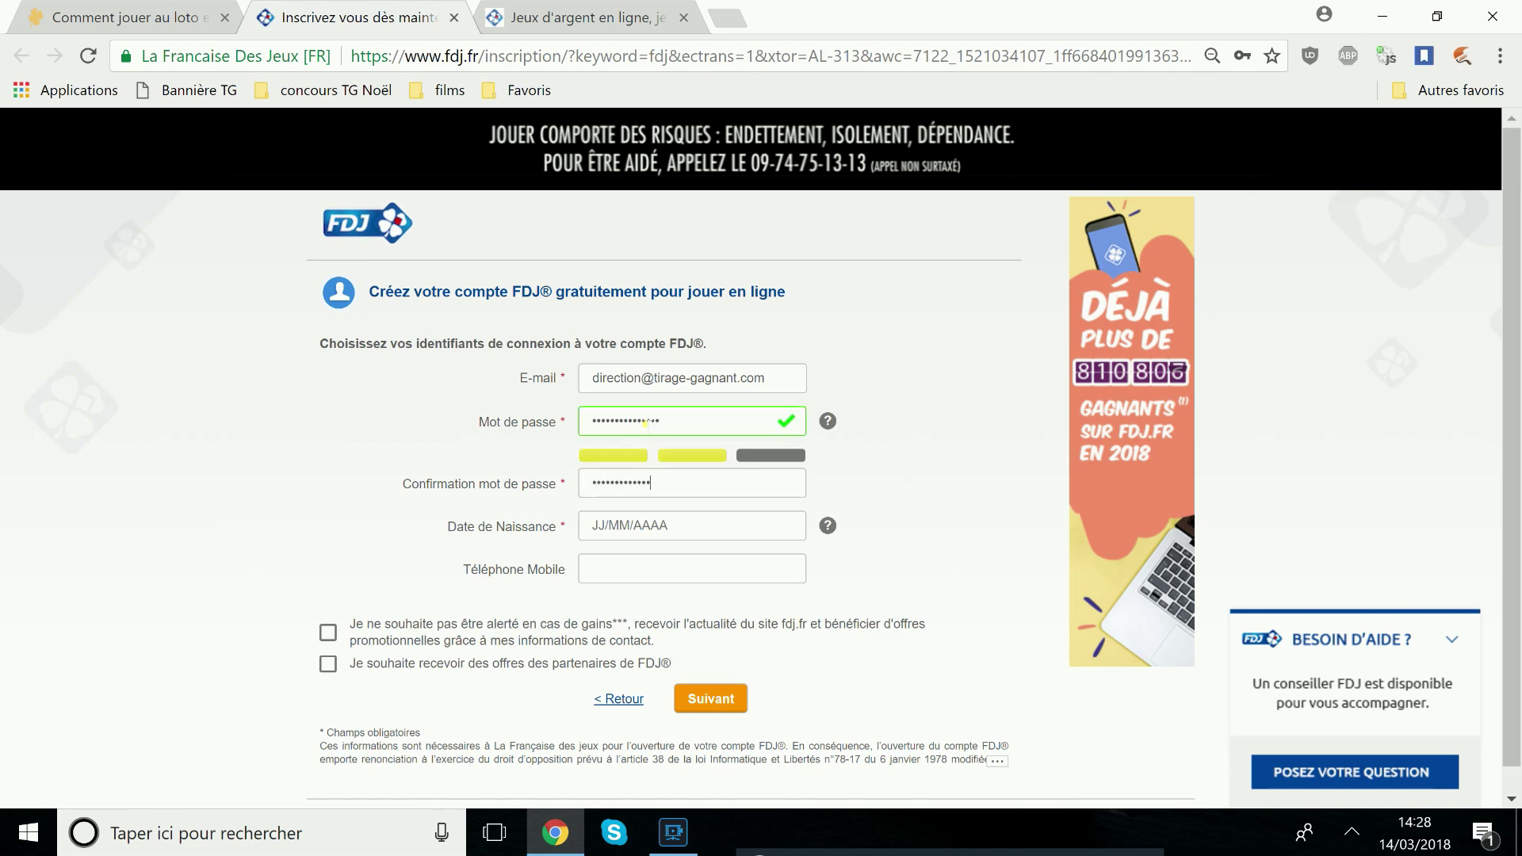
pyautogui.write('•')
pyautogui.press('Tab')
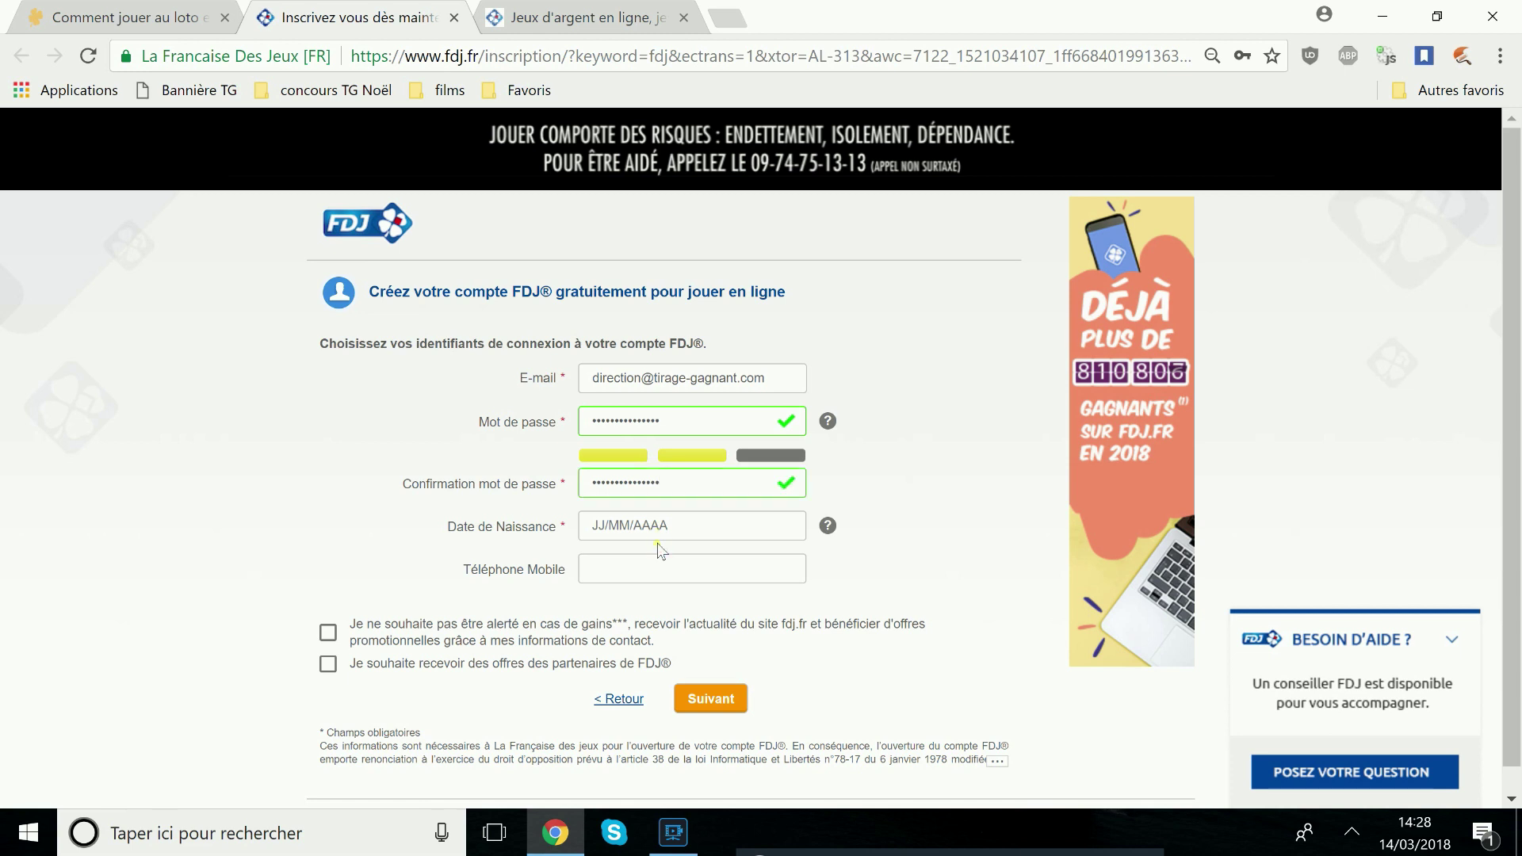
# Leave the mobile number empty and both opt-in checkboxes unticked, then click Suivant
pyautogui.click(640, 568)
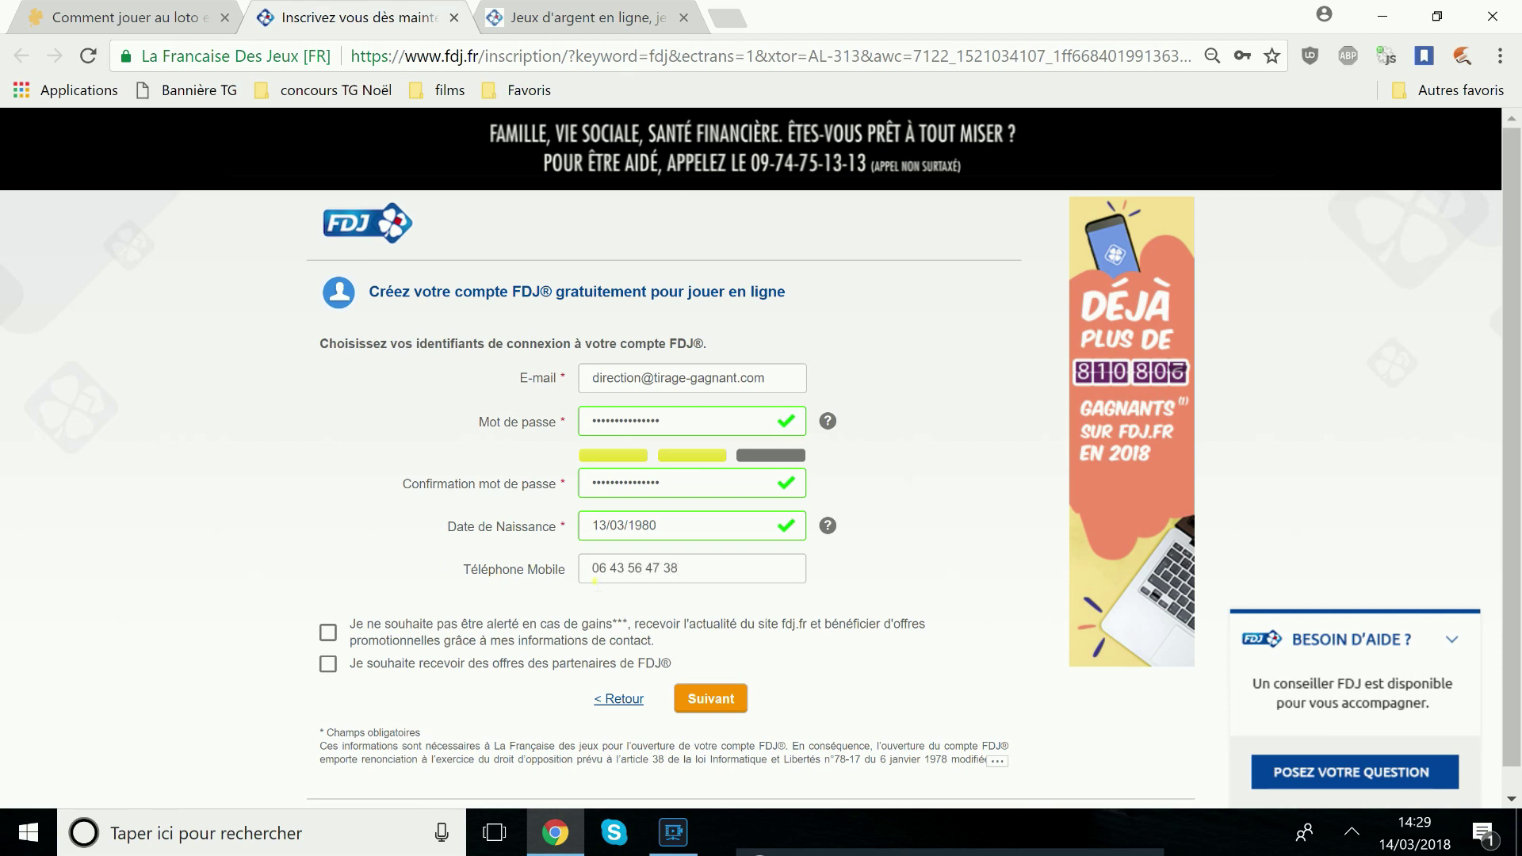
pyautogui.press('BackSpace')
pyautogui.press('BackSpace')
pyautogui.press('BackSpace')
pyautogui.press('BackSpace')
pyautogui.press('BackSpace')
pyautogui.press('BackSpace')
pyautogui.press('BackSpace')
pyautogui.press('BackSpace')
pyautogui.press('BackSpace')
pyautogui.press('BackSpace')
pyautogui.press('BackSpace')
pyautogui.press('BackSpace')
pyautogui.press('BackSpace')
pyautogui.moveTo(463, 569); pyautogui.dragTo(560, 576)
pyautogui.click(269, 630)
pyautogui.moveTo(551, 620); pyautogui.dragTo(613, 630)
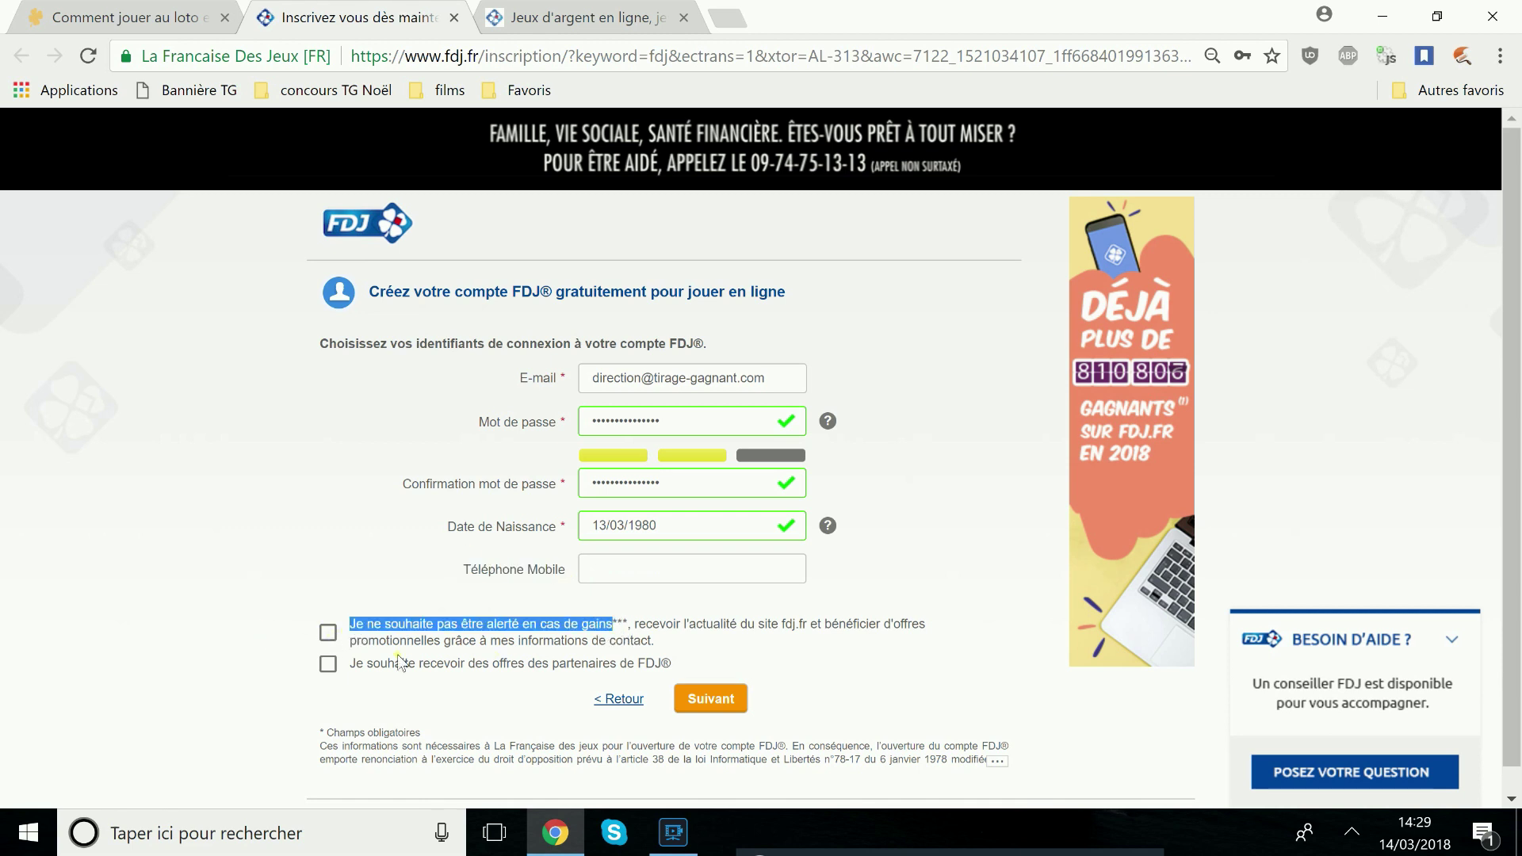
pyautogui.click(326, 634)
pyautogui.click(327, 632)
pyautogui.moveTo(349, 662)
pyautogui.mouseDown()
pyautogui.moveTo(602, 678)
pyautogui.moveTo(352, 686)
pyautogui.mouseUp()
pyautogui.click(327, 663)
pyautogui.click(327, 663)
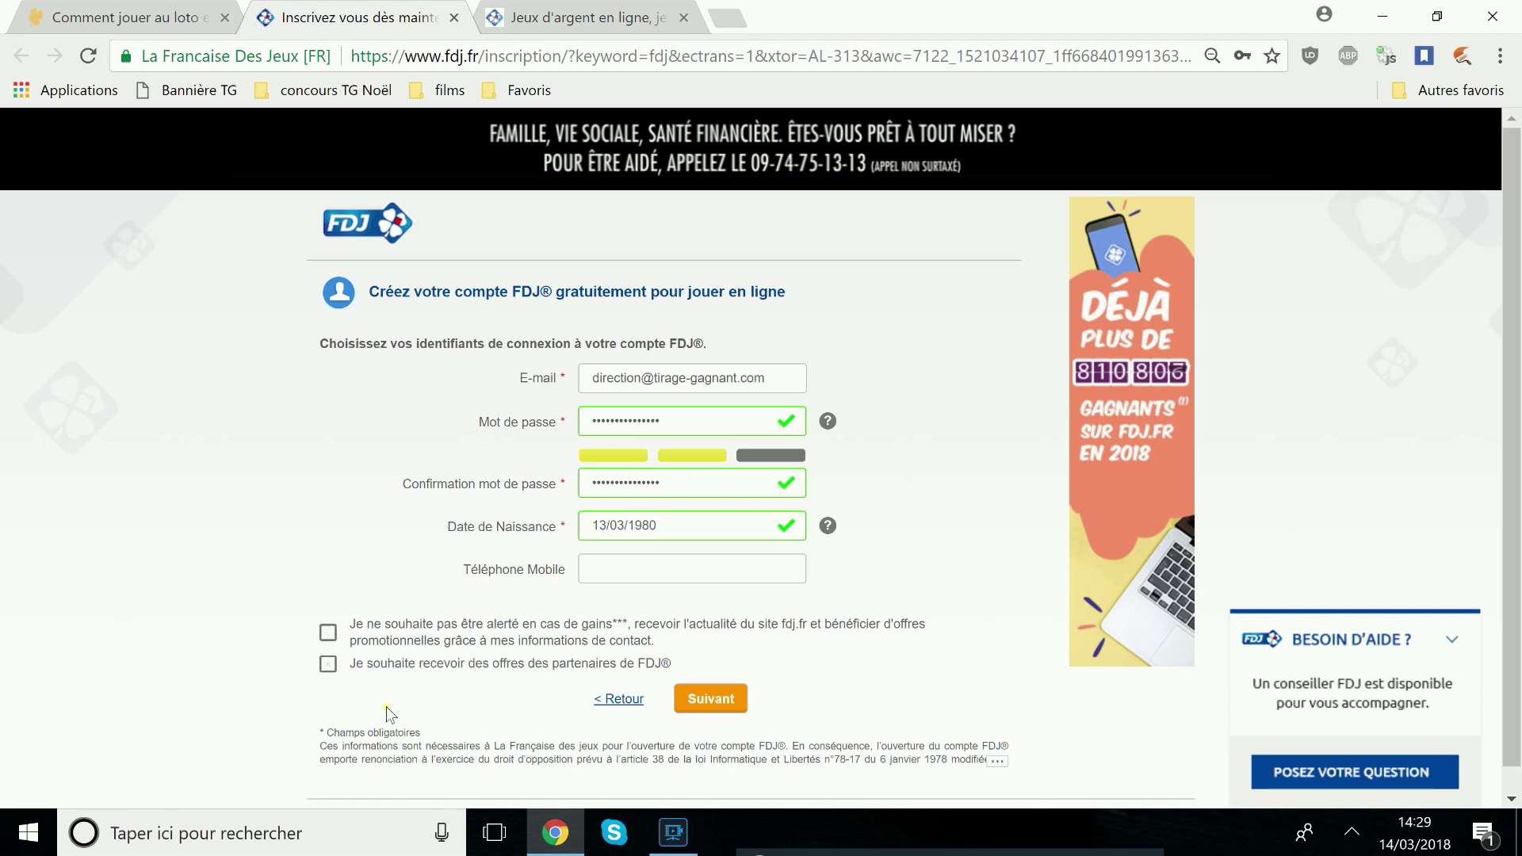
pyautogui.moveTo(354, 678); pyautogui.dragTo(721, 667)
pyautogui.click(714, 697)
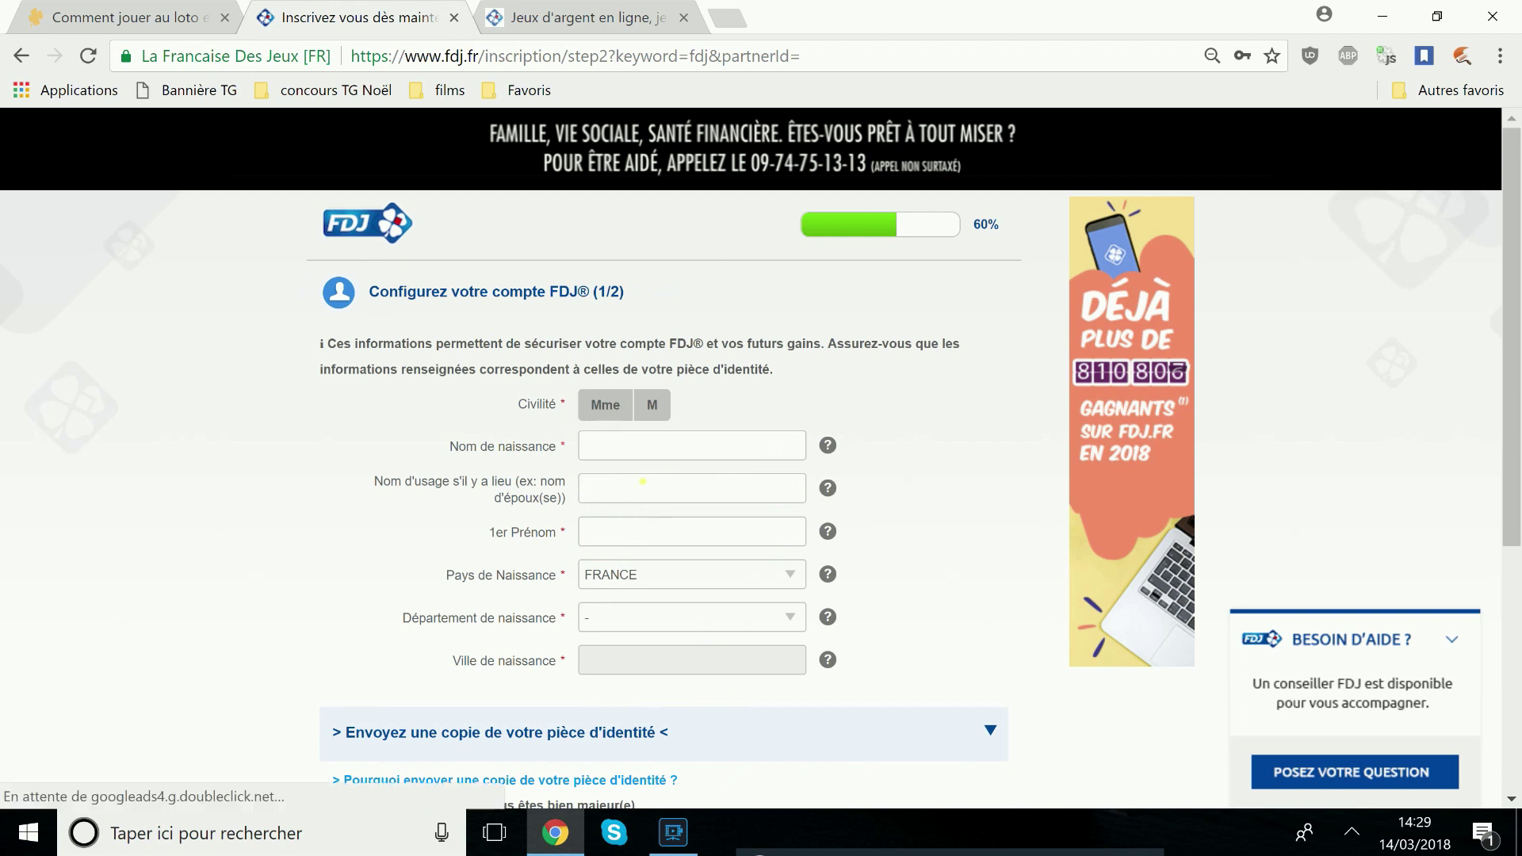
# Set the title to M and enter the birth surname and first name
pyautogui.click(655, 407)
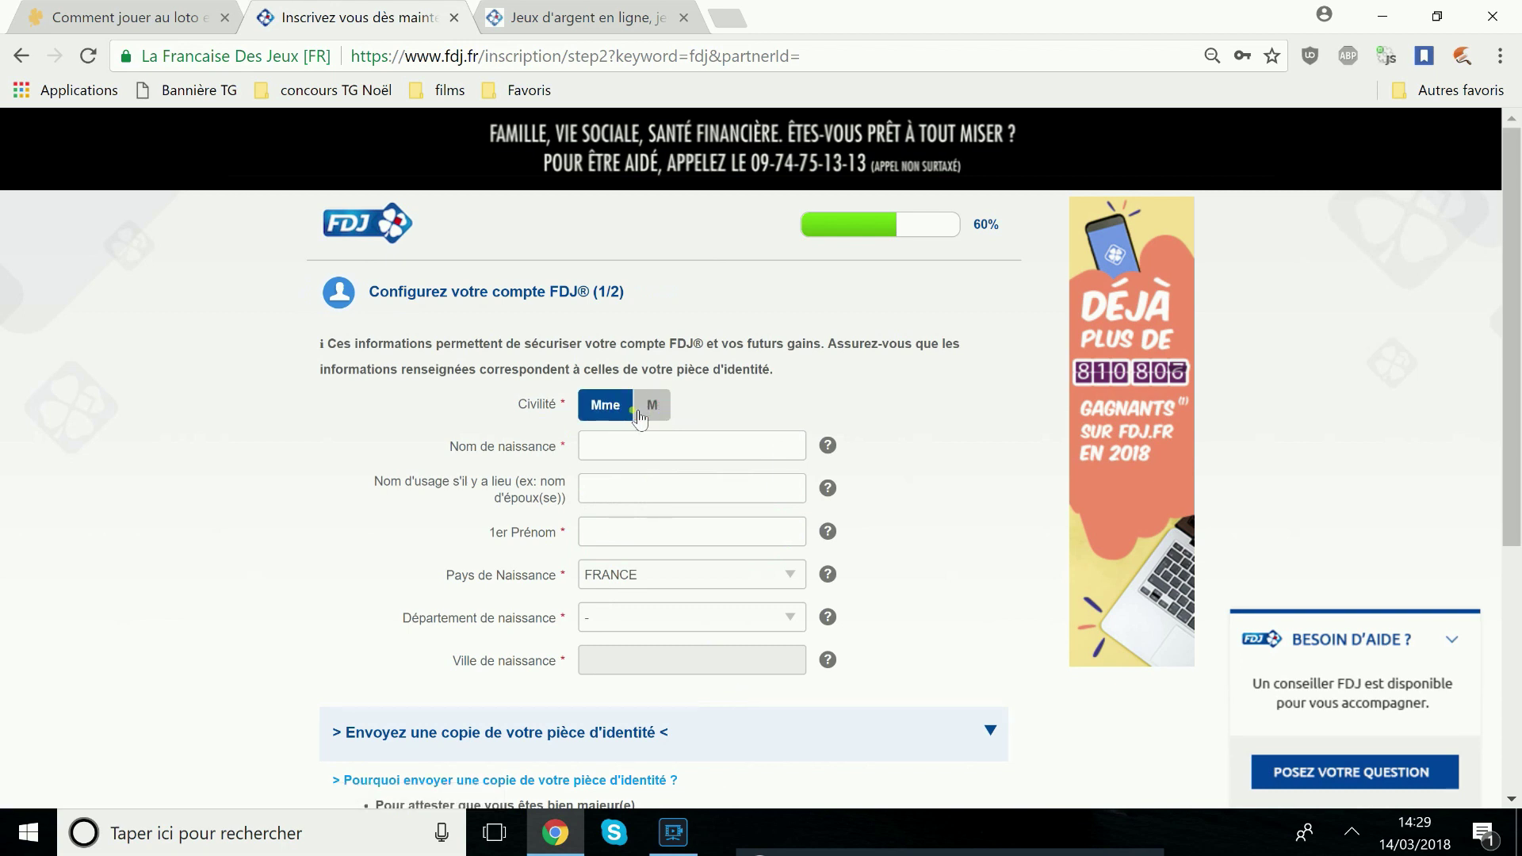
pyautogui.click(667, 451)
pyautogui.press('Tab')
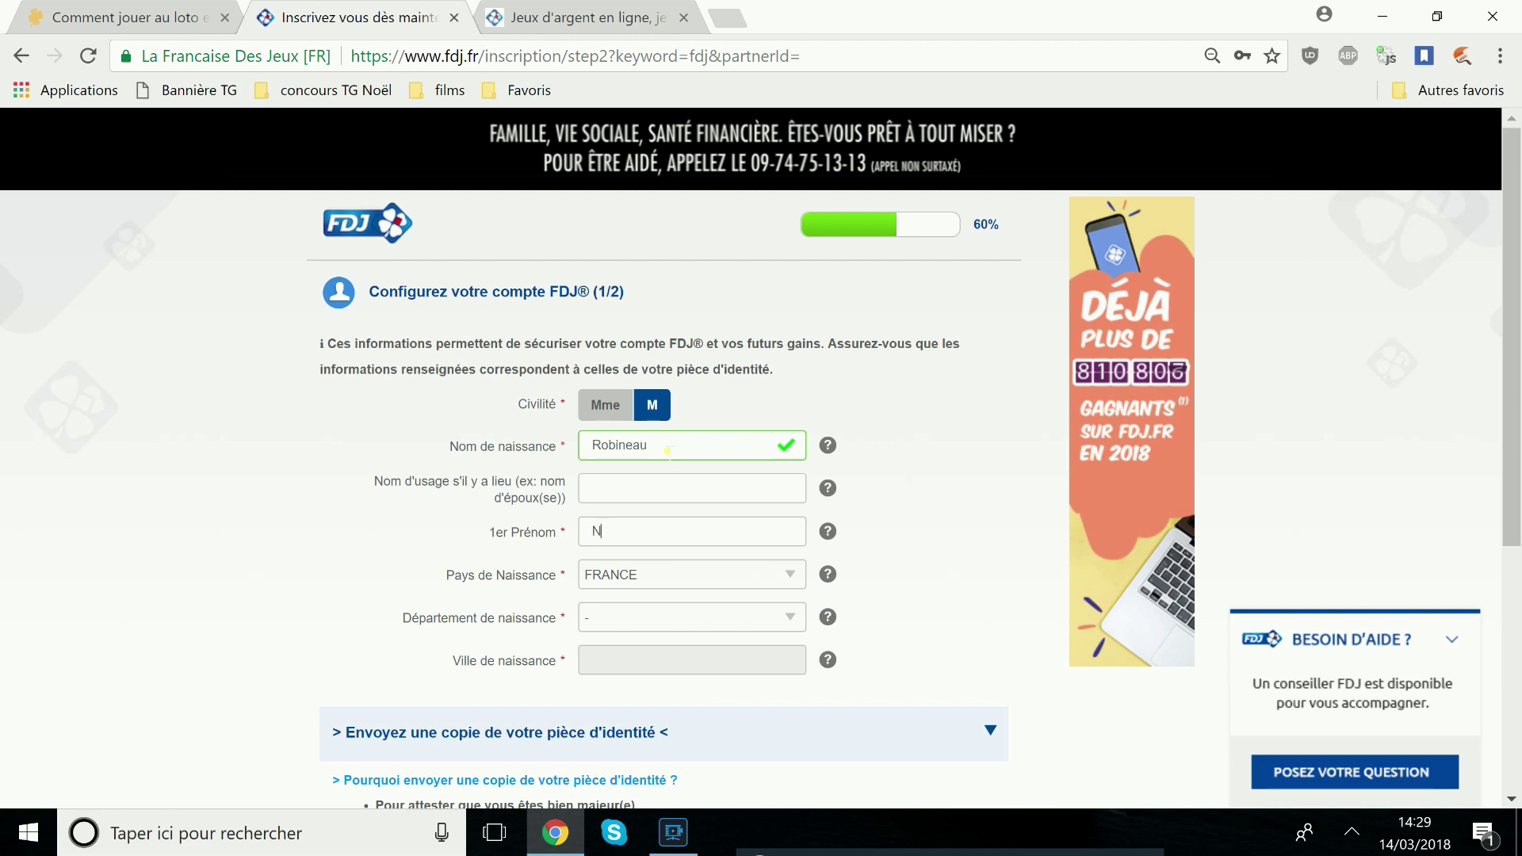
pyautogui.press('Tab')
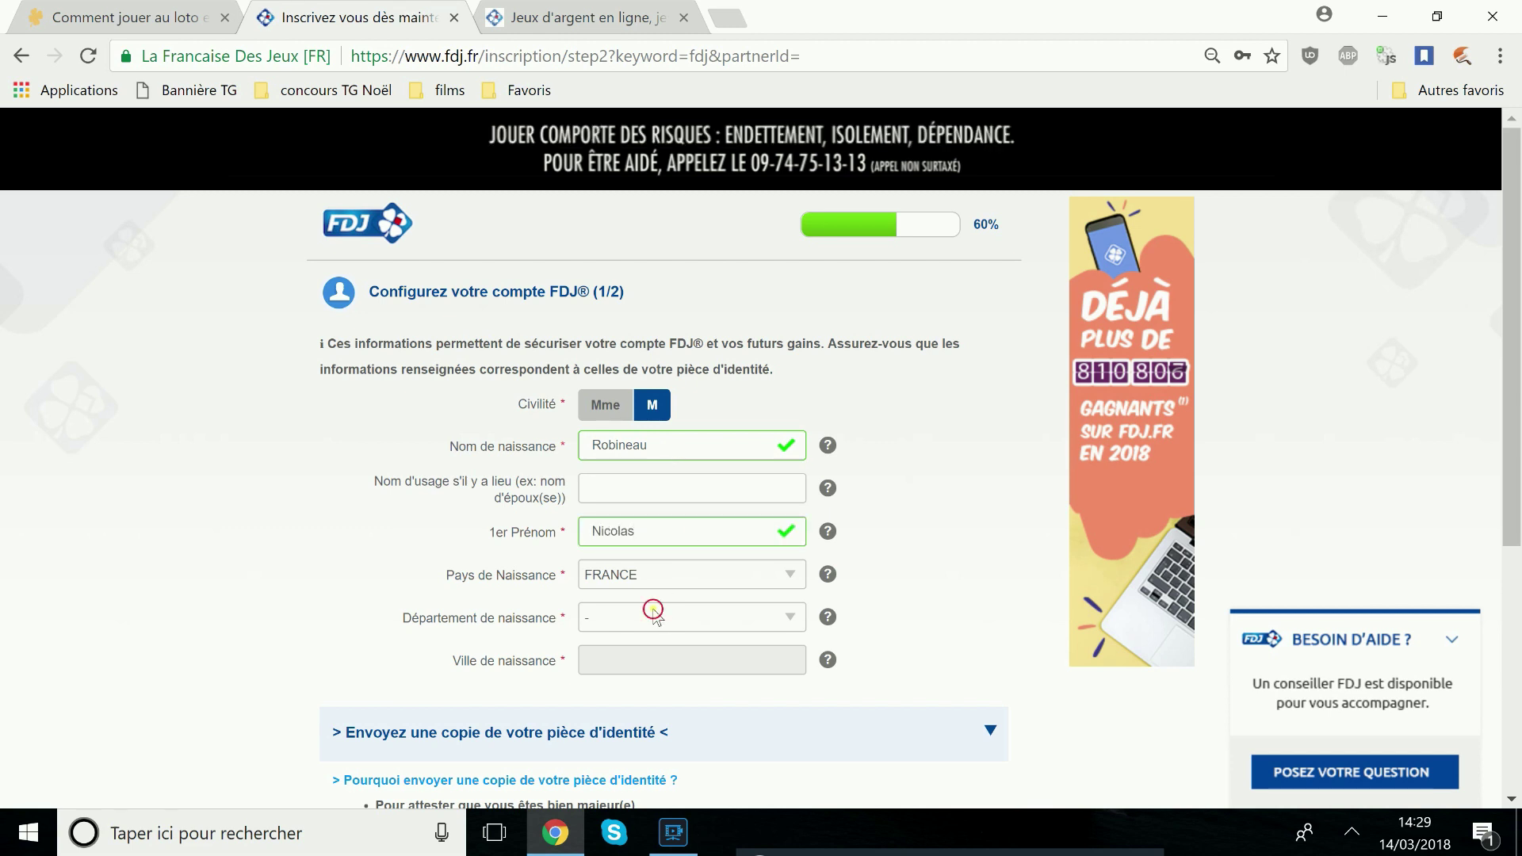
# Set the birthplace to department 49 - Maine-et-Loire and town ANGERS
pyautogui.click(646, 616)
pyautogui.scroll(-12, 663, 443)
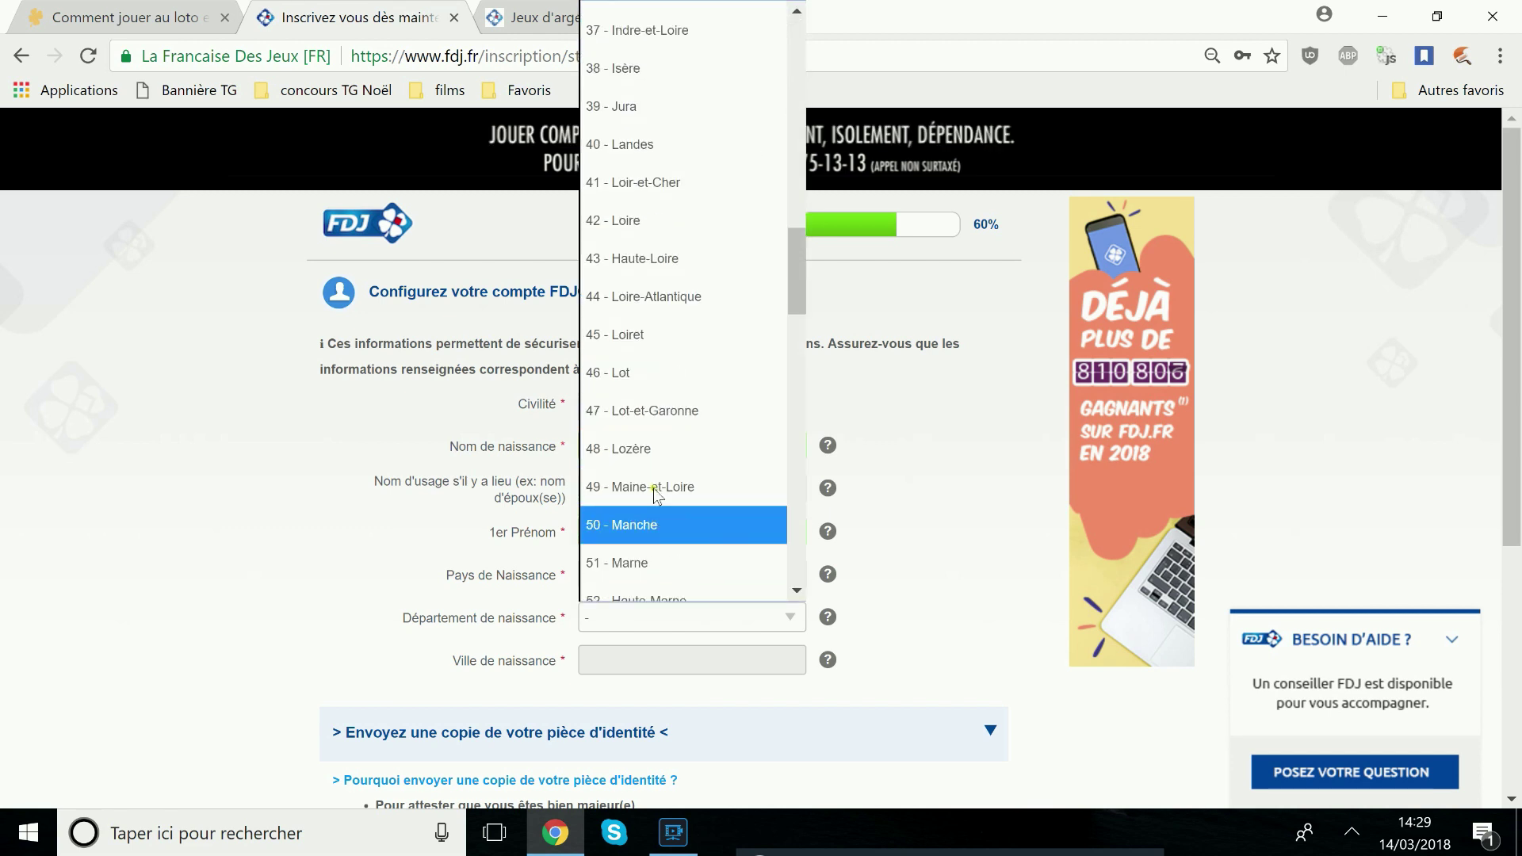
pyautogui.click(657, 486)
pyautogui.scroll(-2, 657, 602)
pyautogui.click(615, 544)
pyautogui.write('Ange')
pyautogui.click(604, 586)
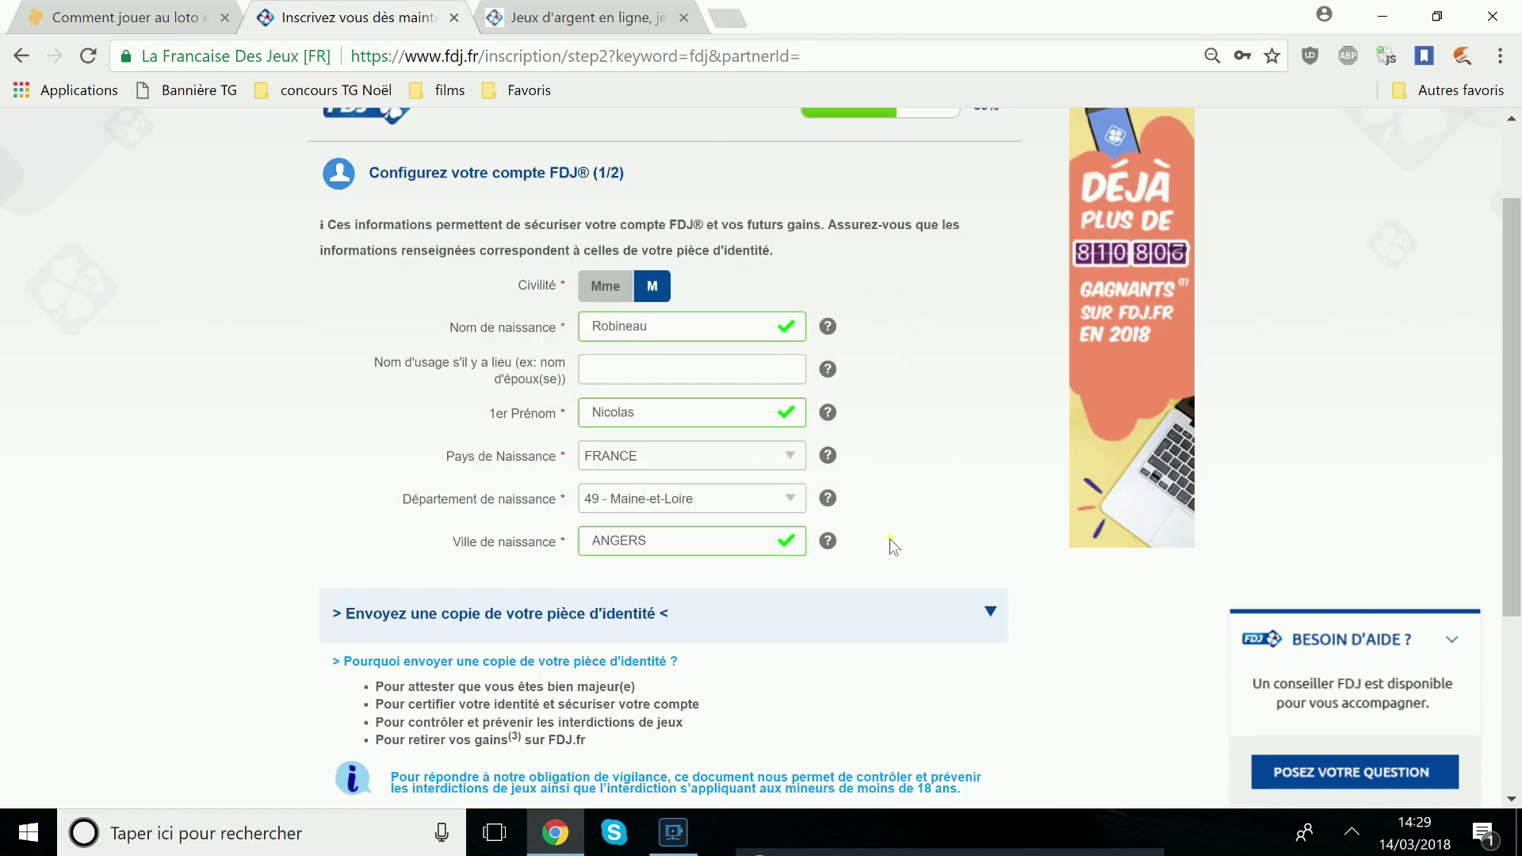
# Collapse the identity document upload section without adding a file, then click CONTINUER
pyautogui.scroll(-4, 893, 545)
pyautogui.moveTo(681, 326); pyautogui.dragTo(333, 348)
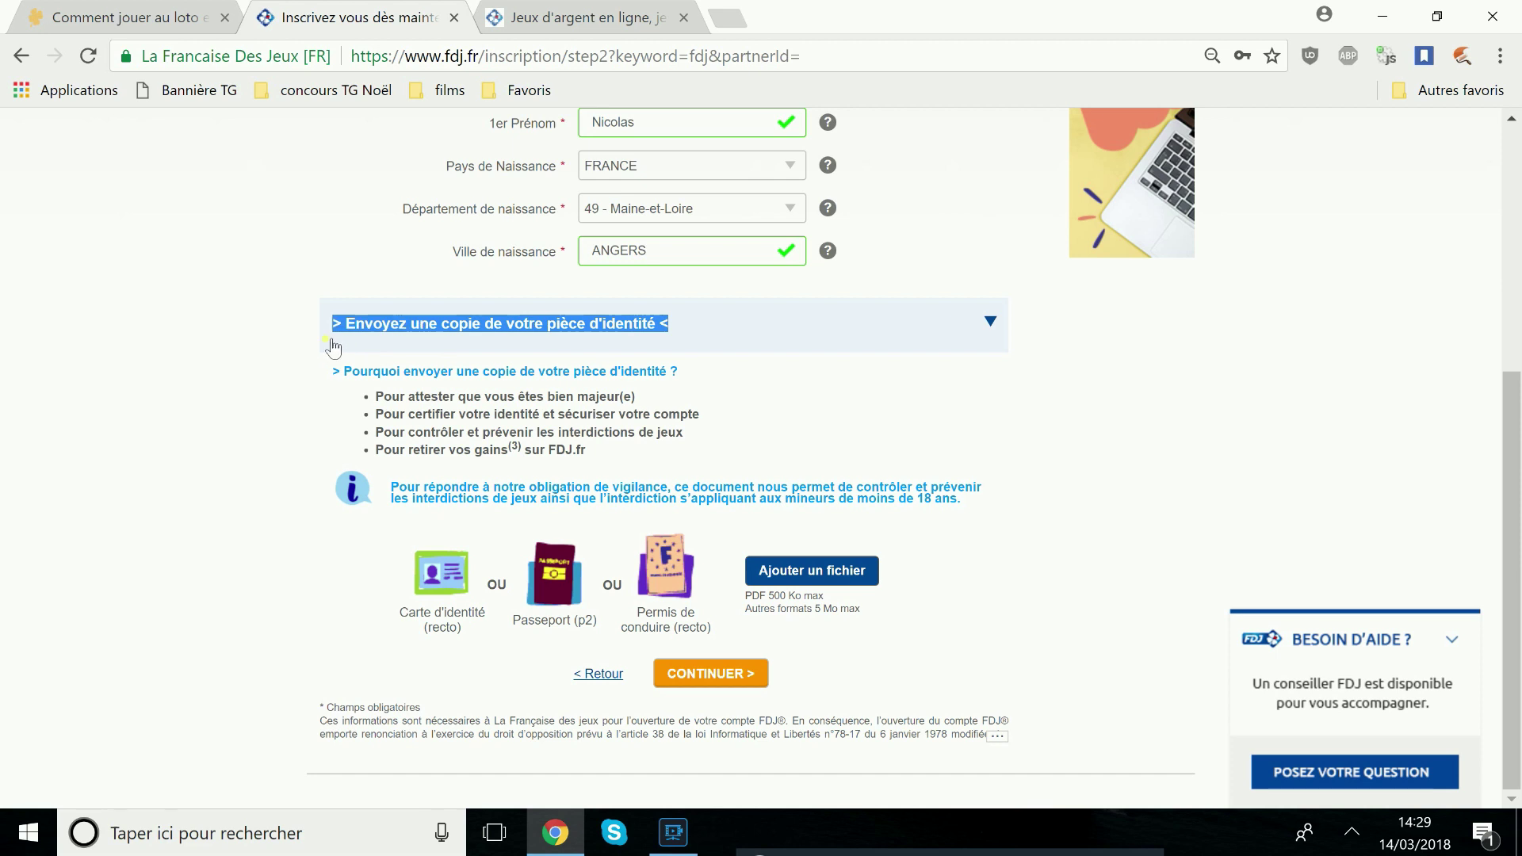
pyautogui.click(262, 622)
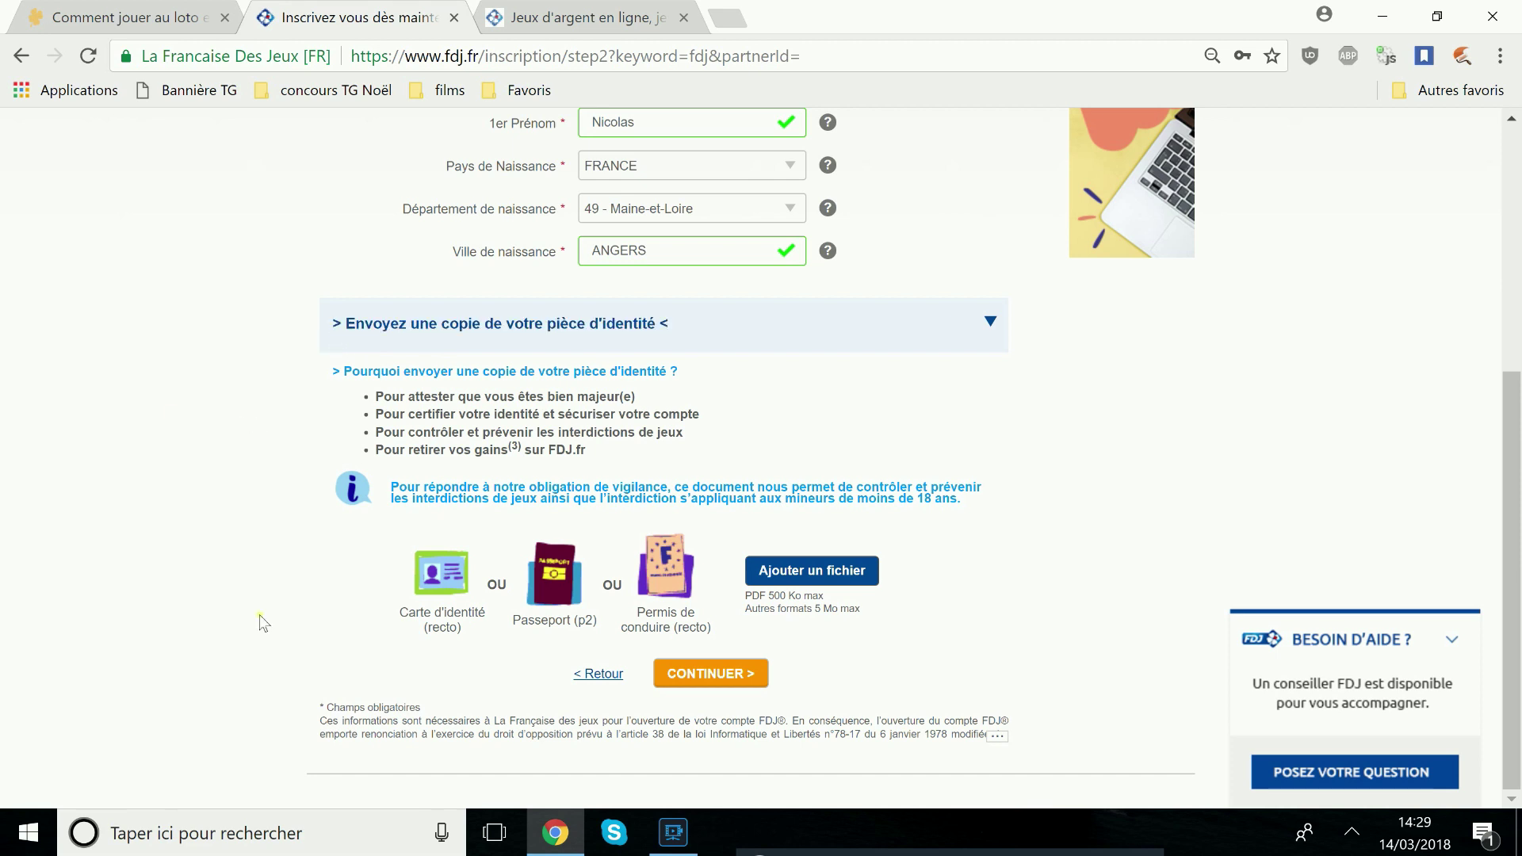
pyautogui.moveTo(415, 623); pyautogui.dragTo(453, 691)
pyautogui.moveTo(516, 623); pyautogui.dragTo(676, 628)
pyautogui.click(688, 630)
pyautogui.click(817, 579)
pyautogui.click(988, 322)
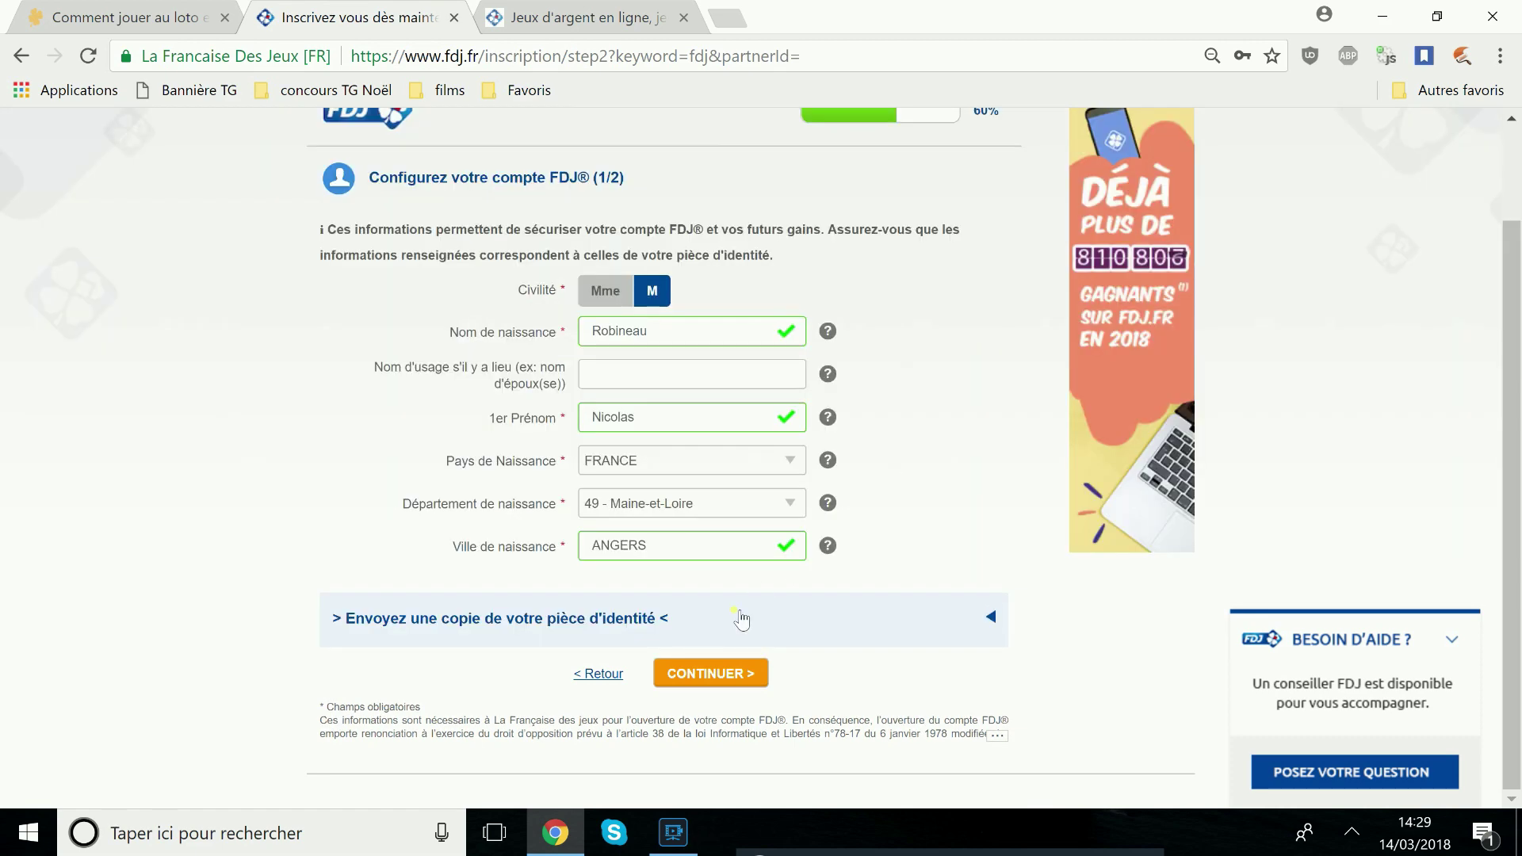
pyautogui.click(705, 673)
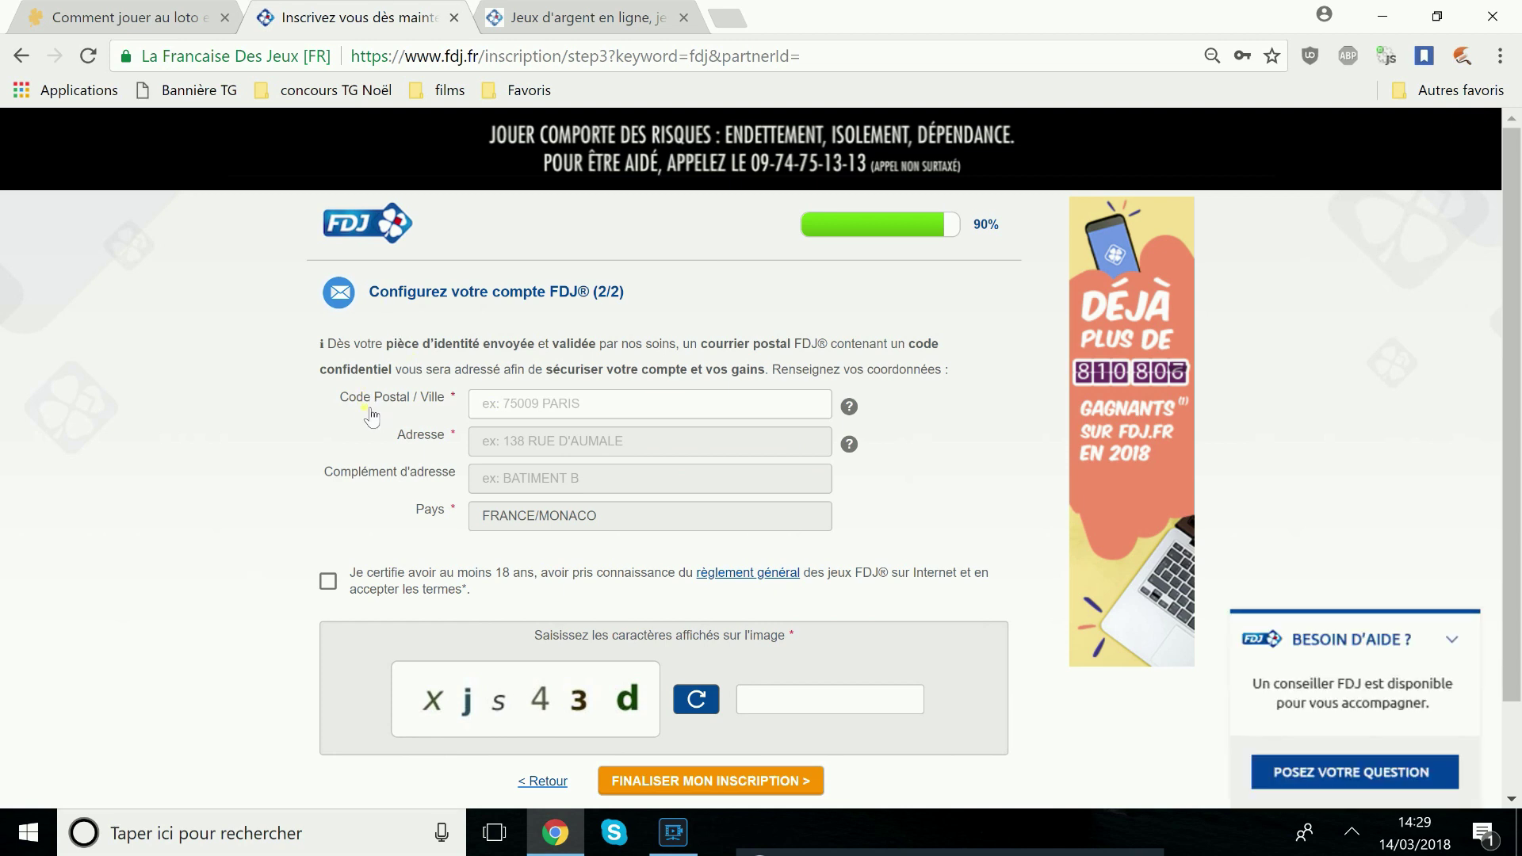
# Fill in the postal code, town and street address from the suggestions
pyautogui.click(538, 405)
pyautogui.write('74700')
pyautogui.click(590, 439)
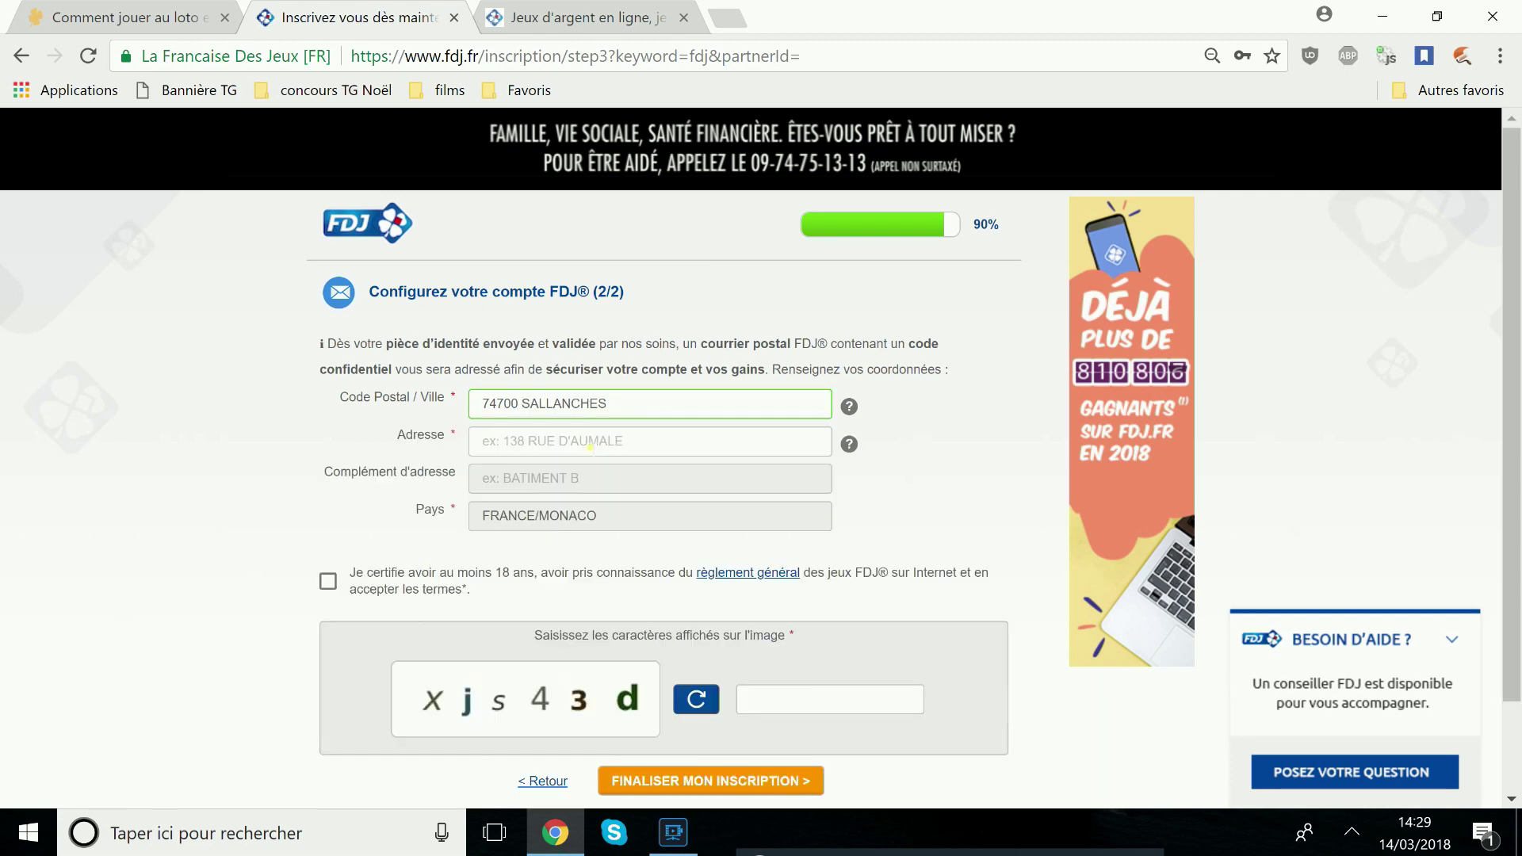
pyautogui.click(591, 448)
pyautogui.click(594, 521)
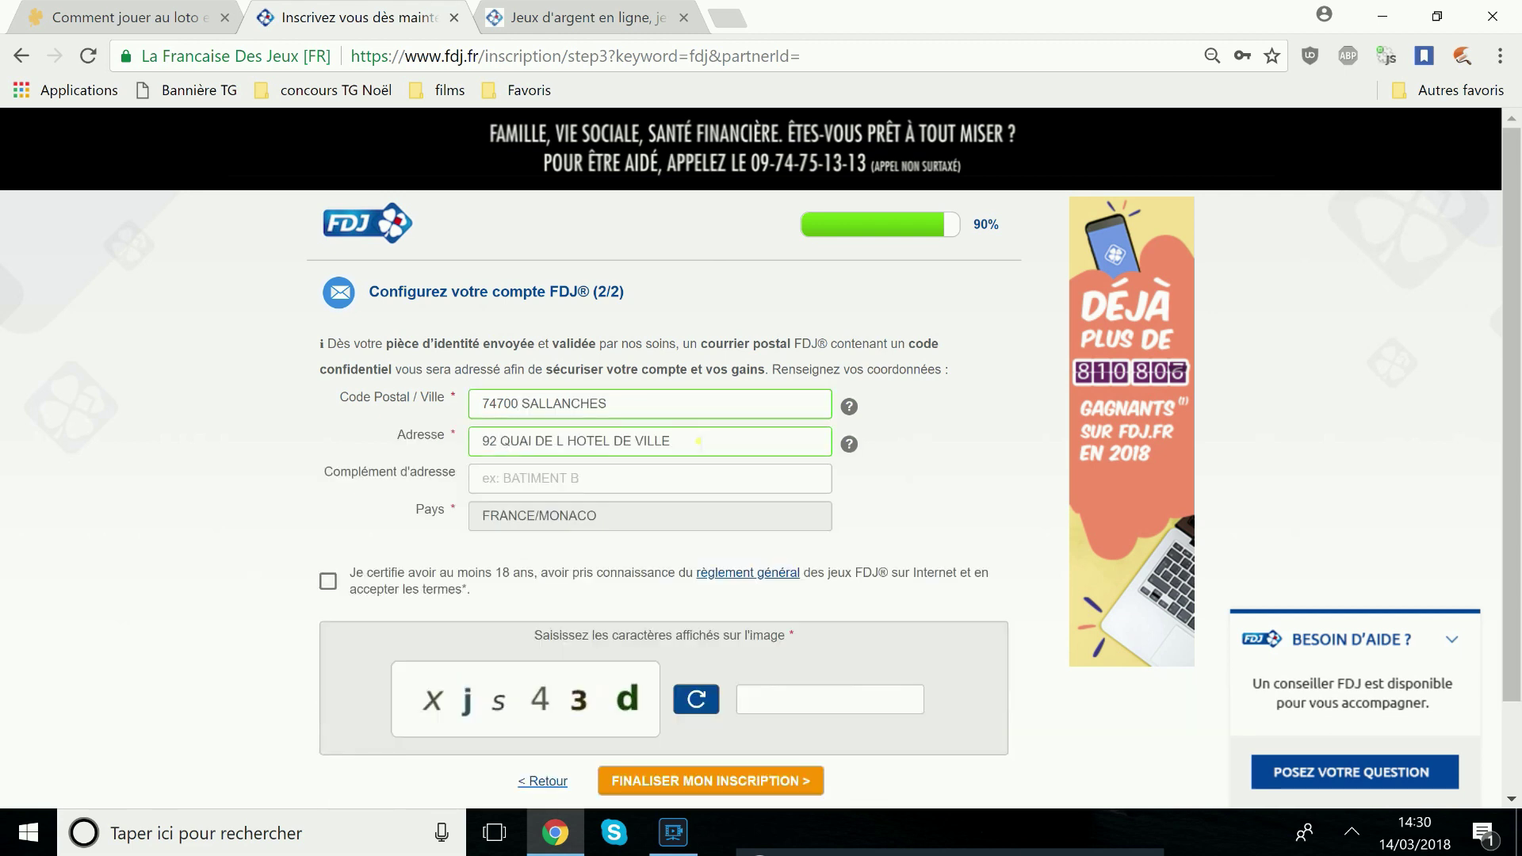
# Certify being over 18, then click FINALISER MON INSCRIPTION
pyautogui.click(328, 581)
pyautogui.moveTo(353, 578); pyautogui.dragTo(539, 579)
pyautogui.click(514, 706)
pyautogui.scroll(-1, 460, 603)
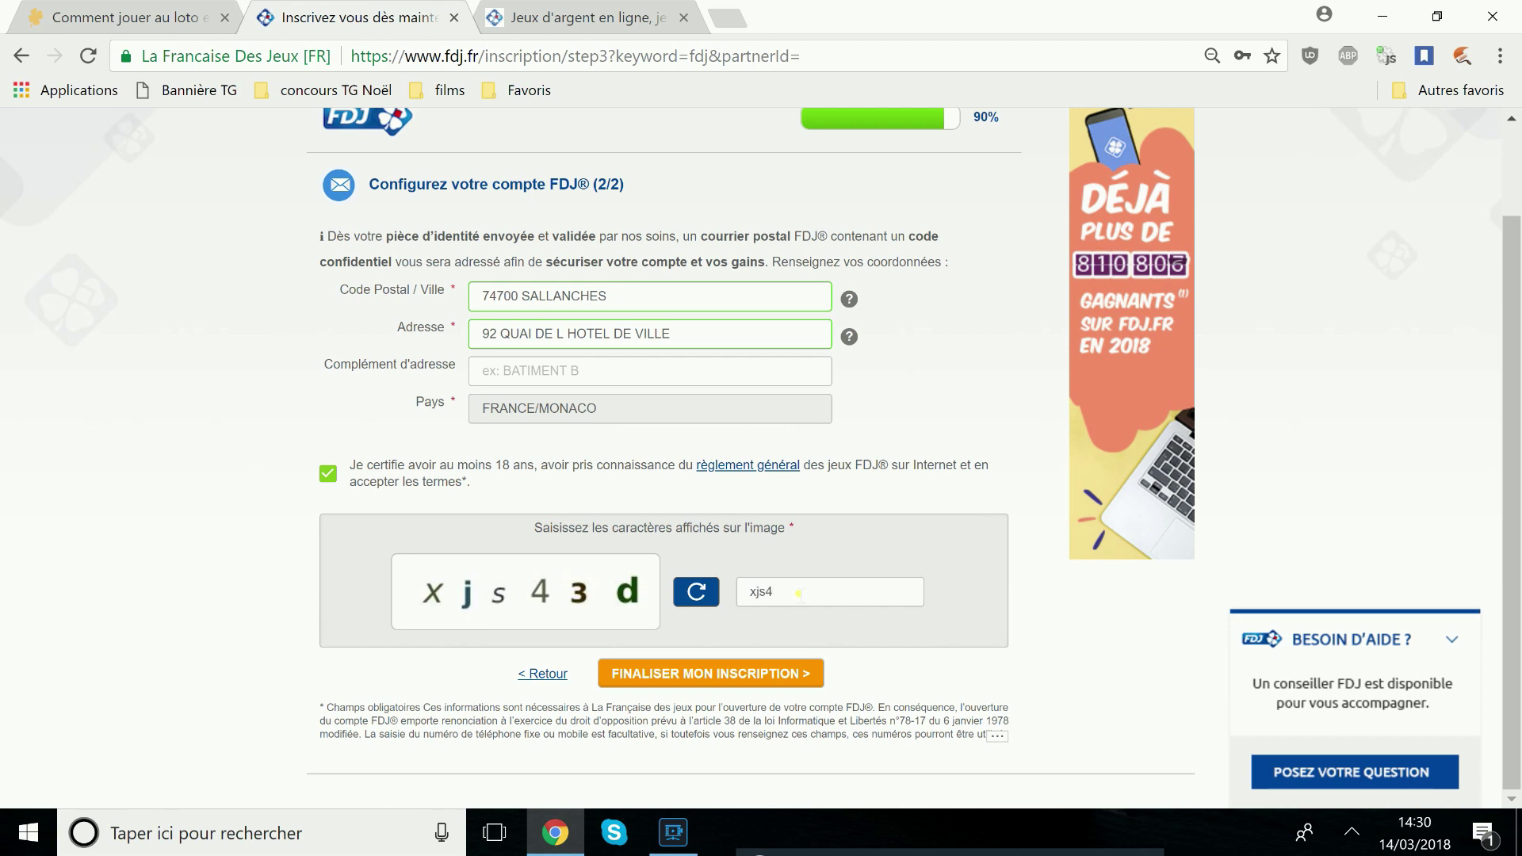
pyautogui.click(723, 676)
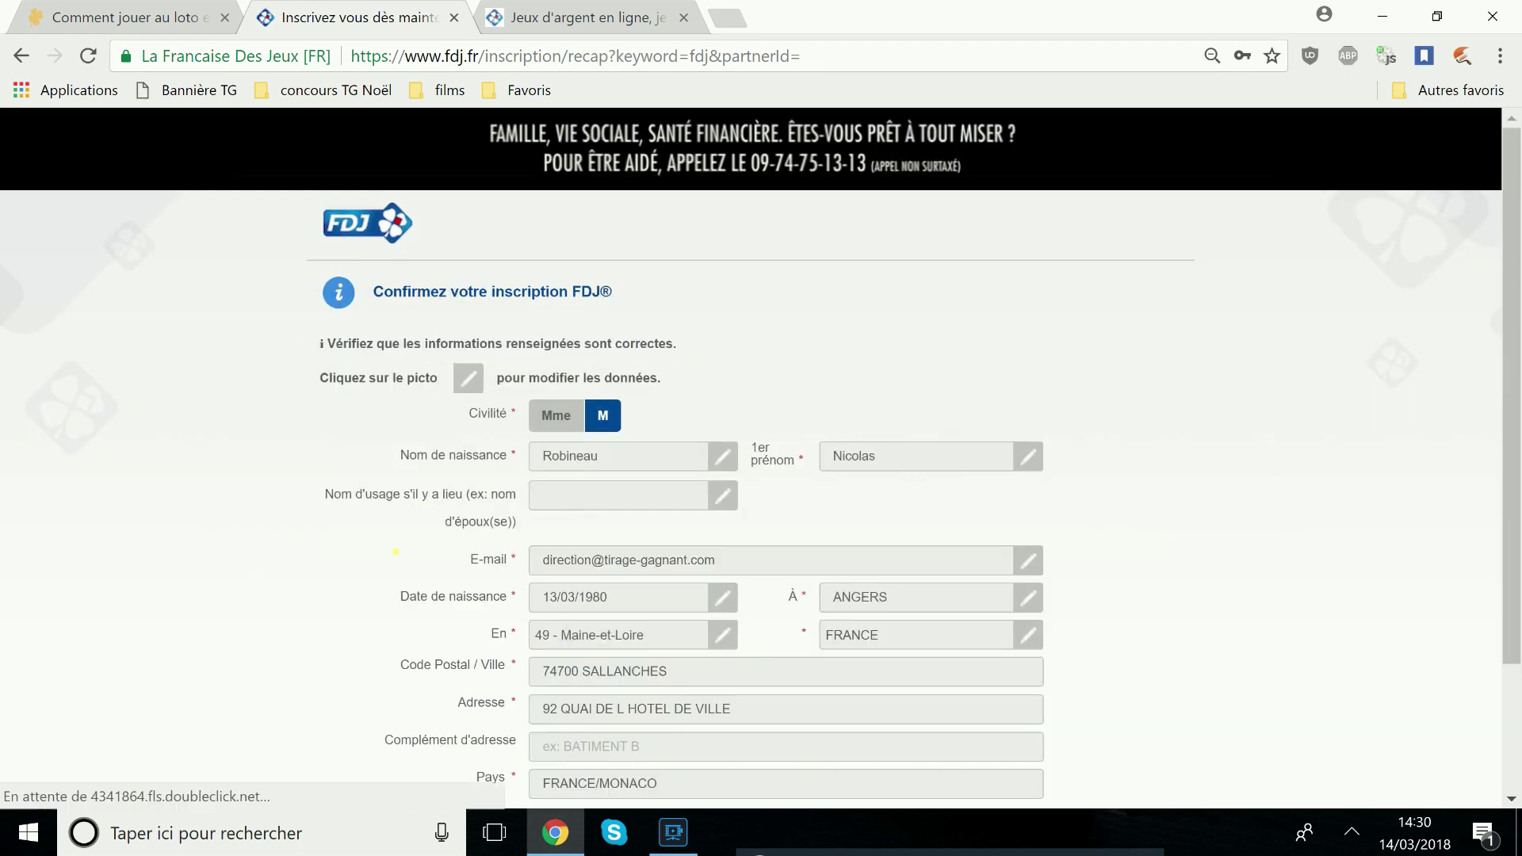
# Click CONFIRMER MON INSCRIPTION, then close the 'Inscrivez vous' tab to return to the FDJ homepage
pyautogui.scroll(-2, 714, 578)
pyautogui.moveTo(750, 625); pyautogui.dragTo(636, 541)
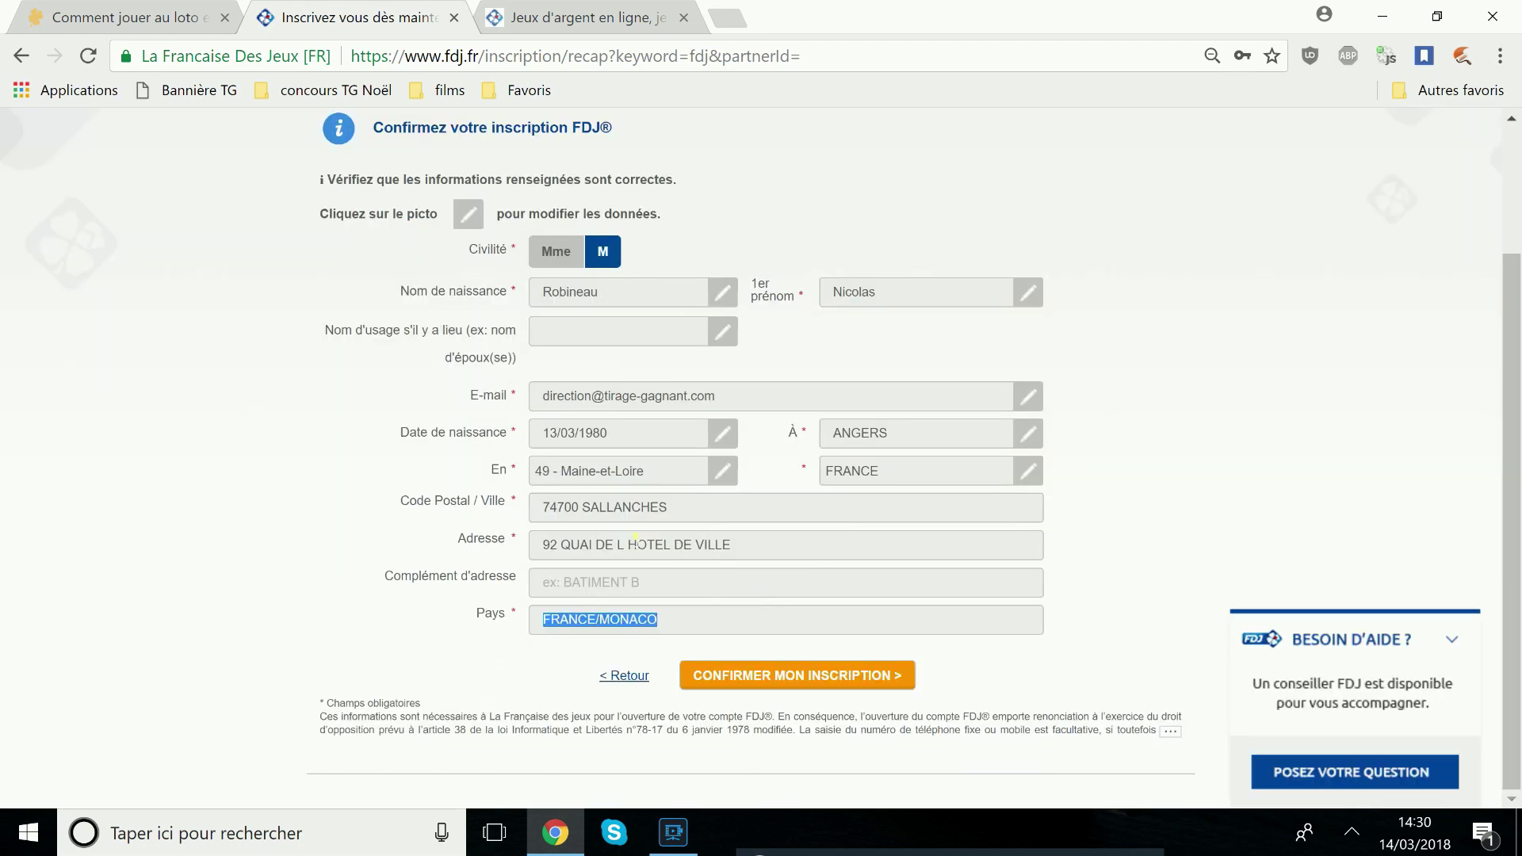
pyautogui.click(388, 442)
pyautogui.click(814, 680)
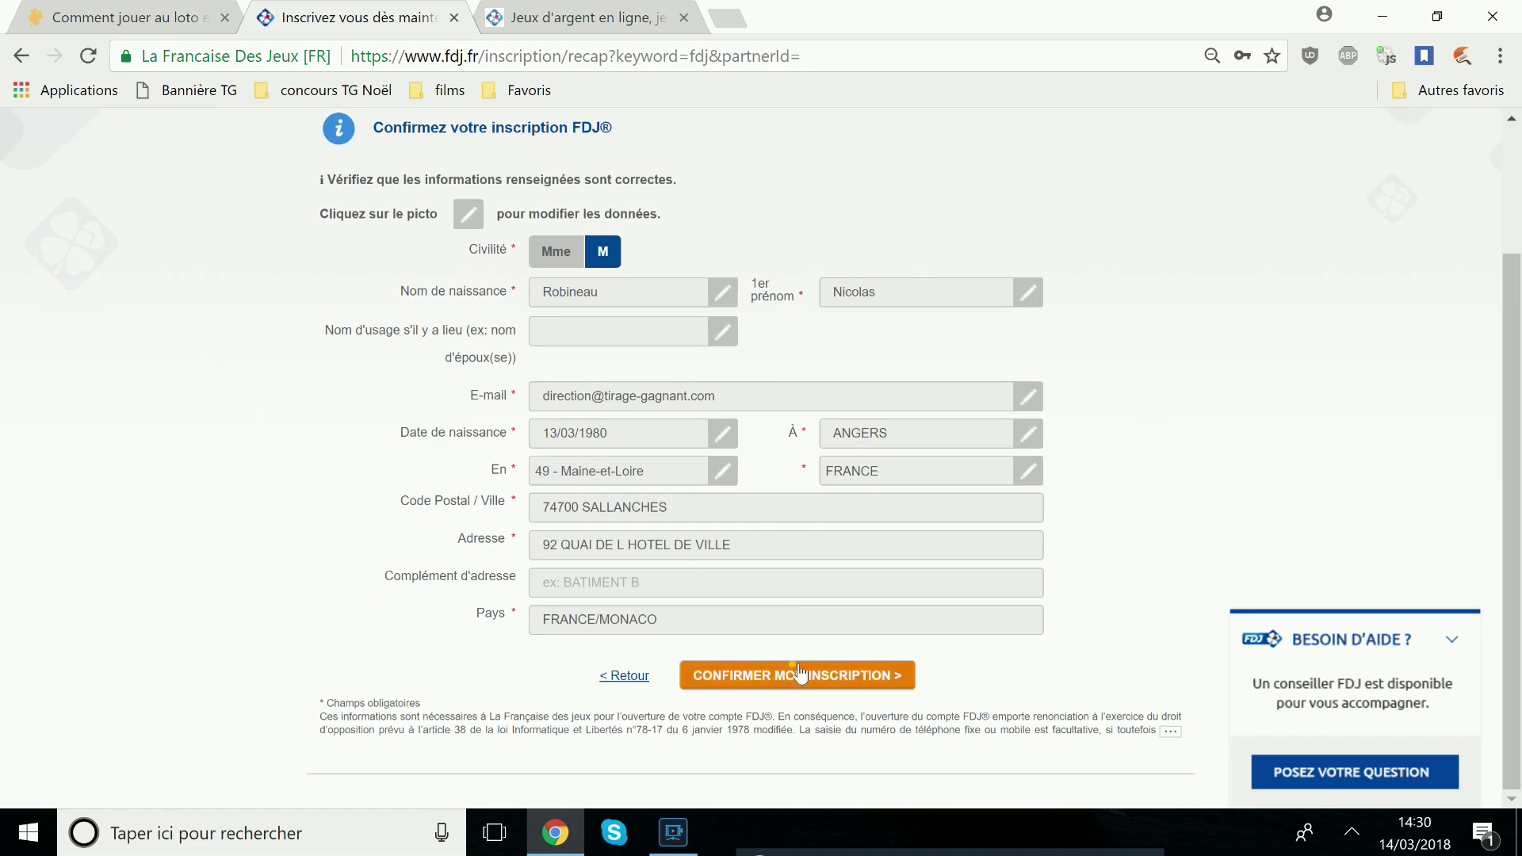
pyautogui.click(454, 17)
pyautogui.click(412, 17)
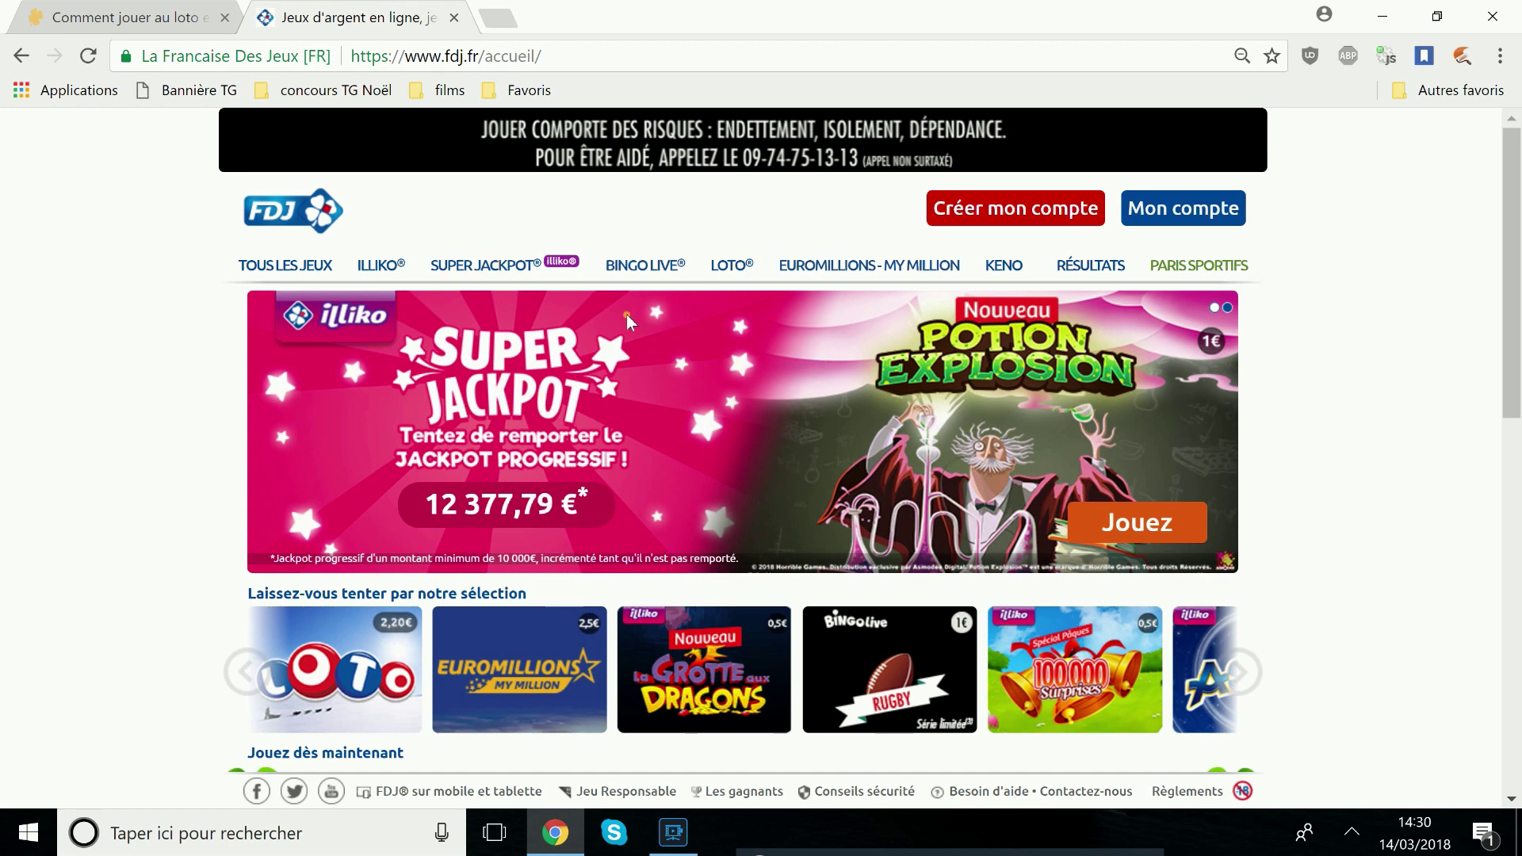
# Sign in through Mon compte with the account e-mail, password and birth date
pyautogui.click(1202, 206)
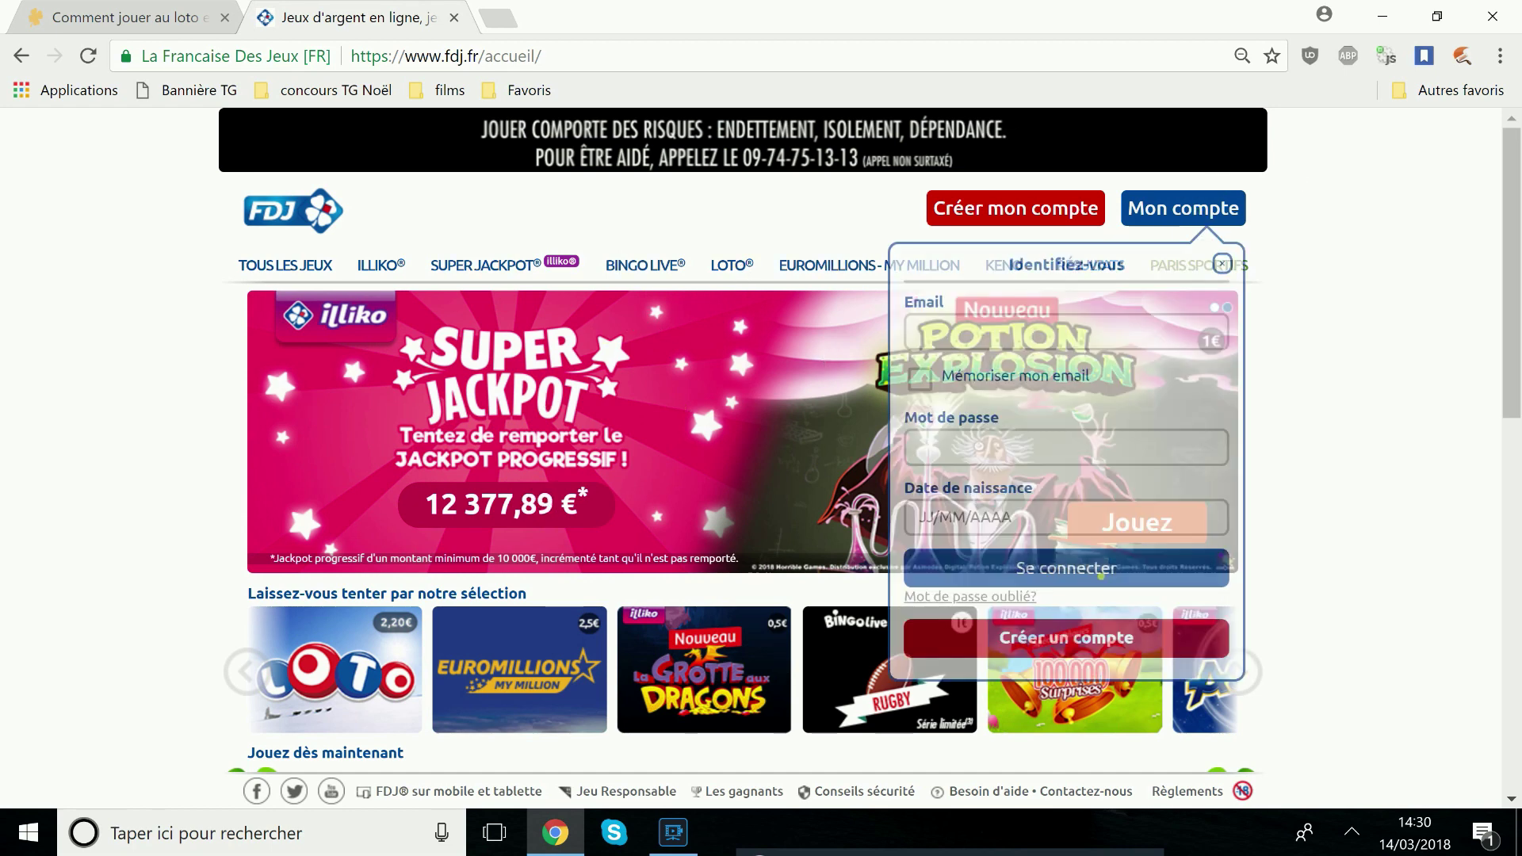
pyautogui.click(1087, 344)
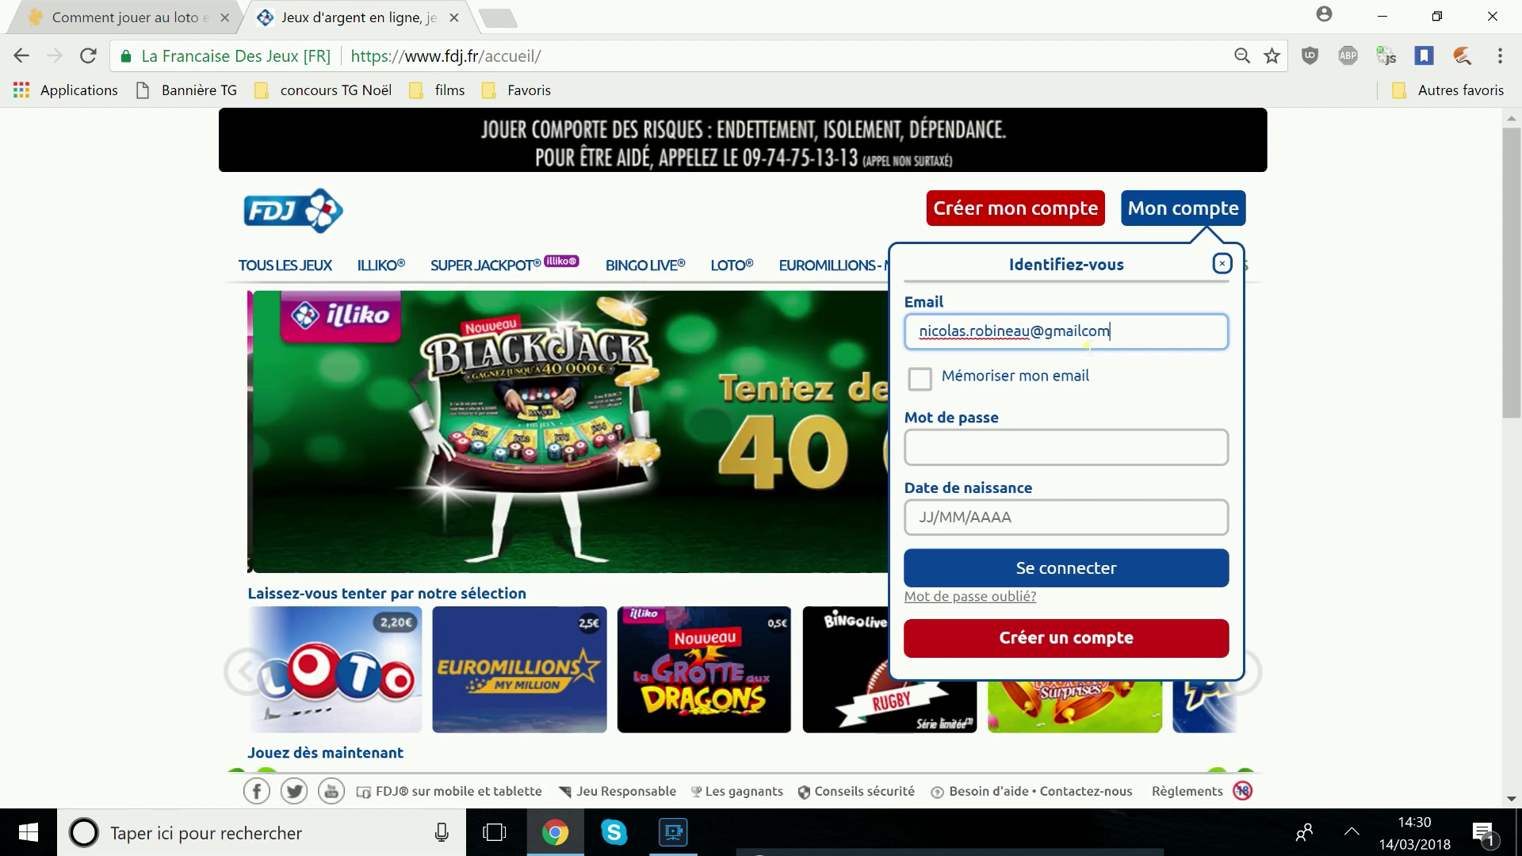
pyautogui.press('Tab')
pyautogui.write('•')
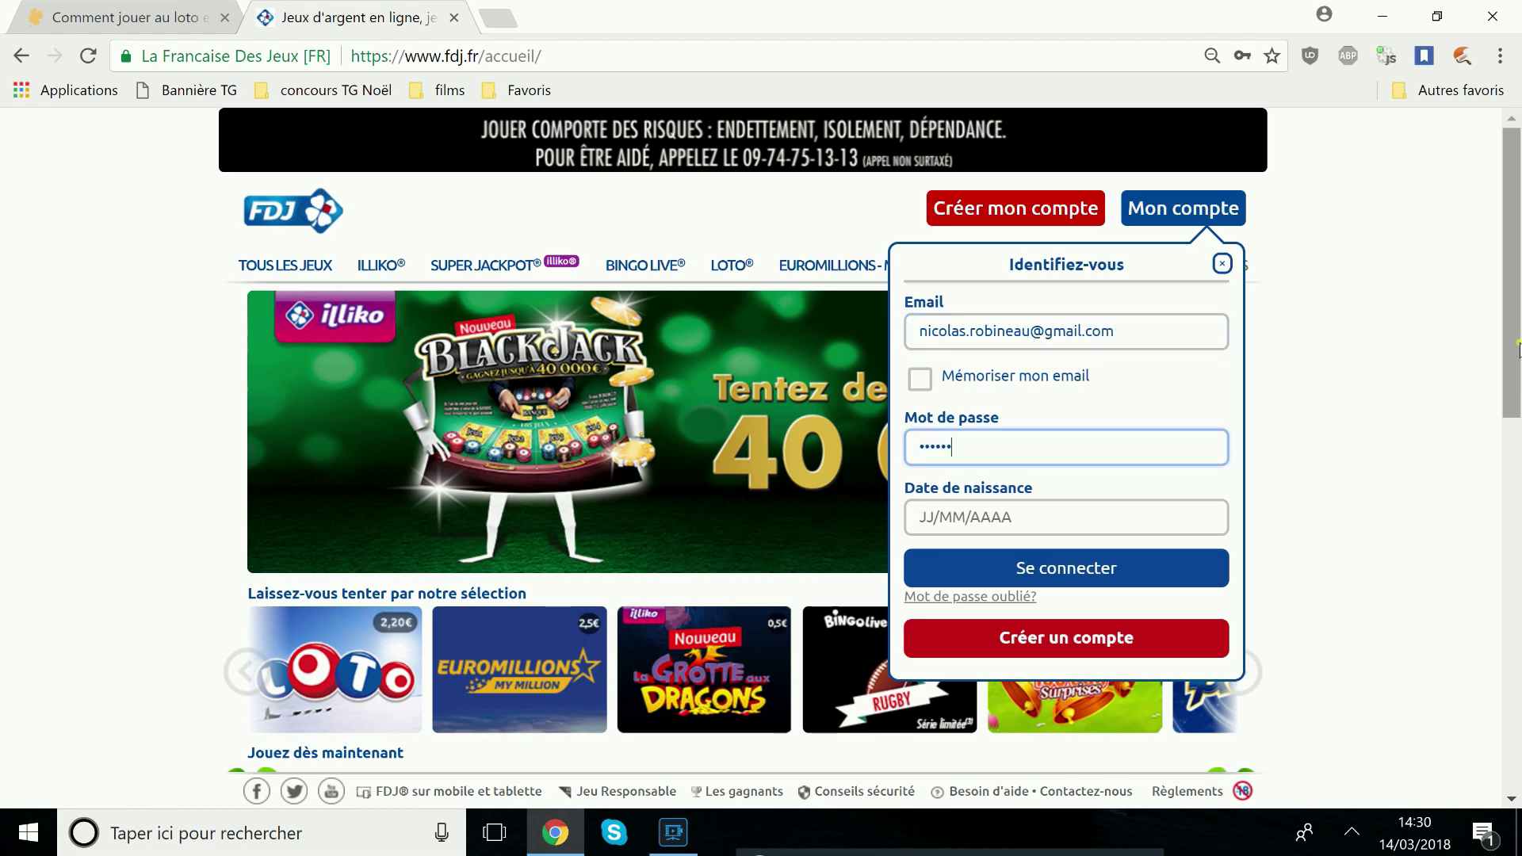
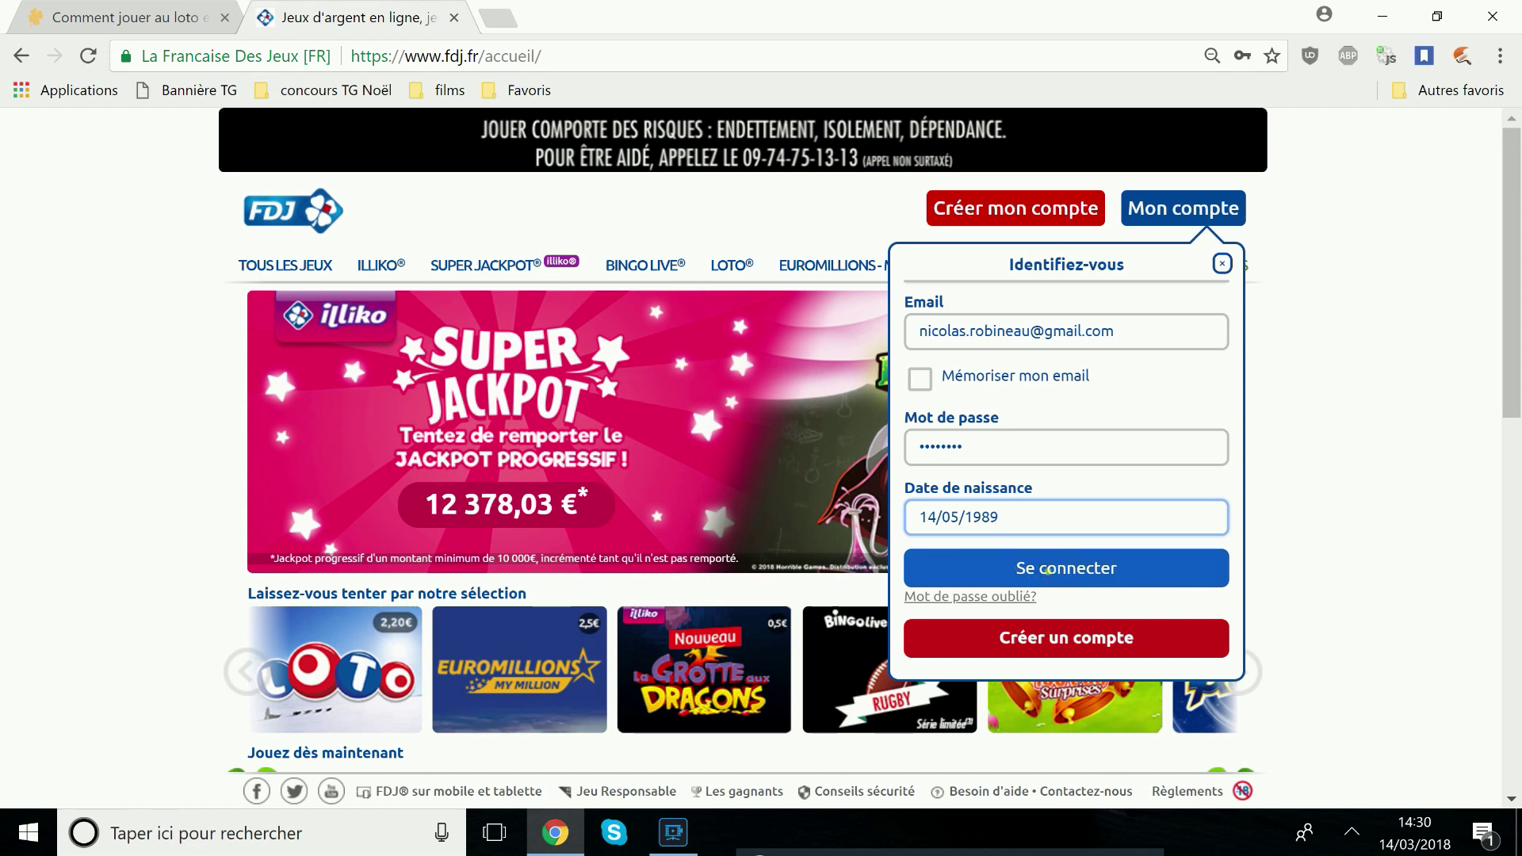
pyautogui.click(1047, 570)
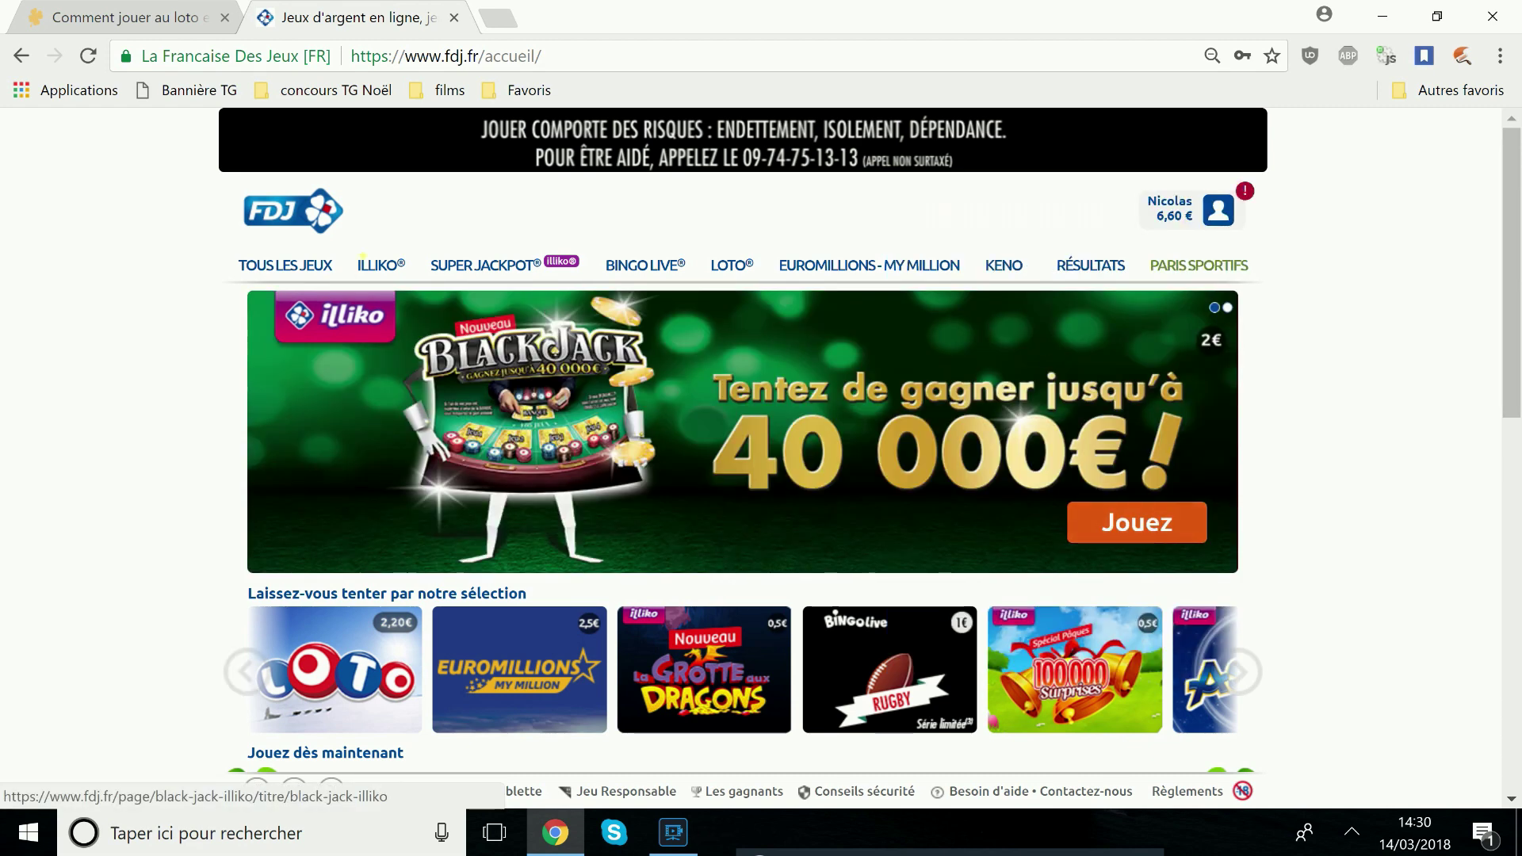
pyautogui.click(1154, 213)
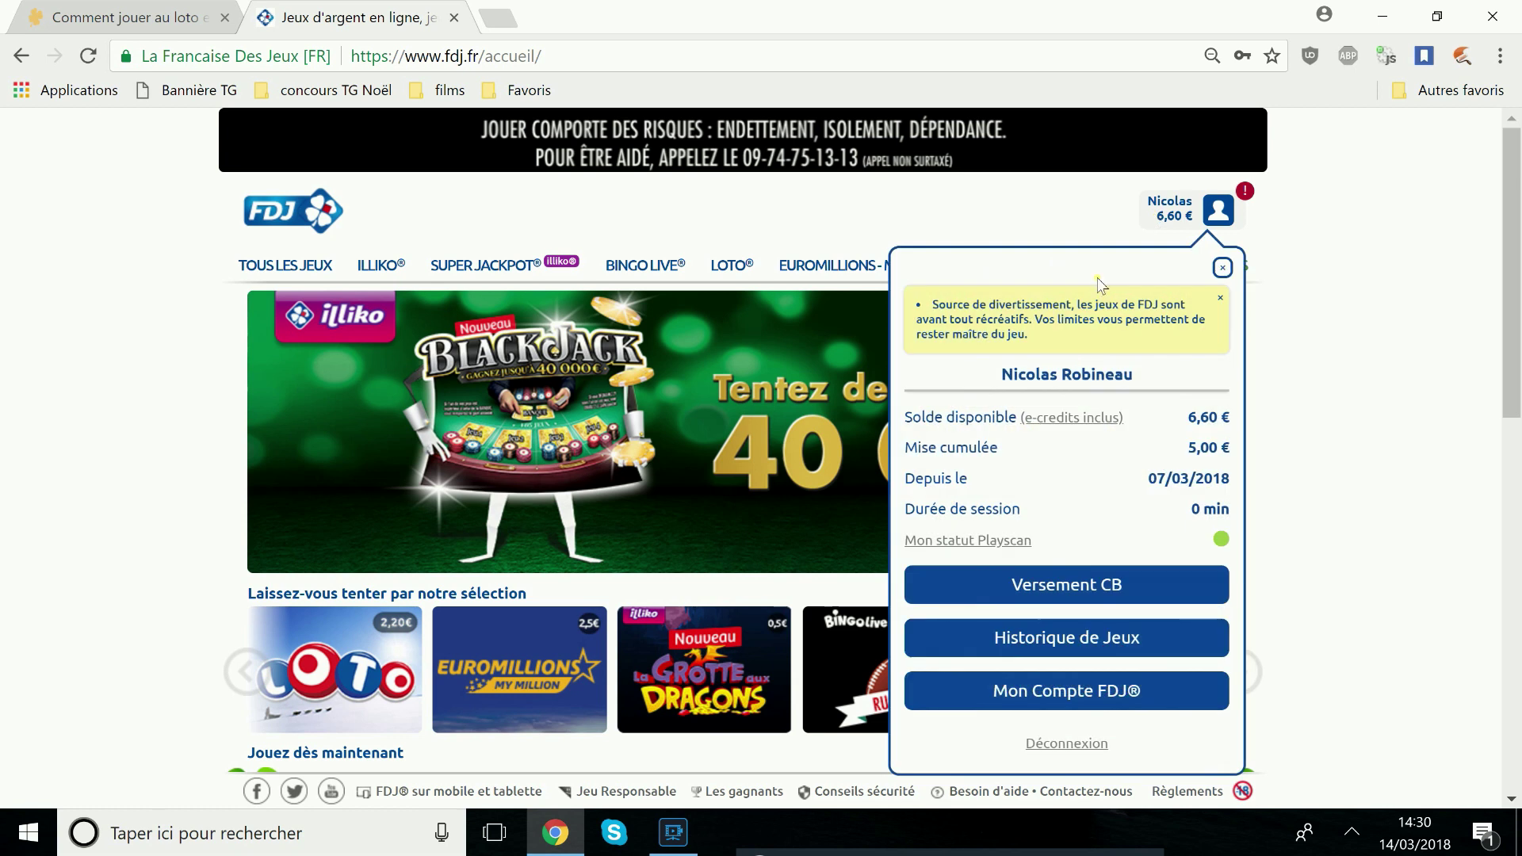
pyautogui.tripleClick(1231, 427)
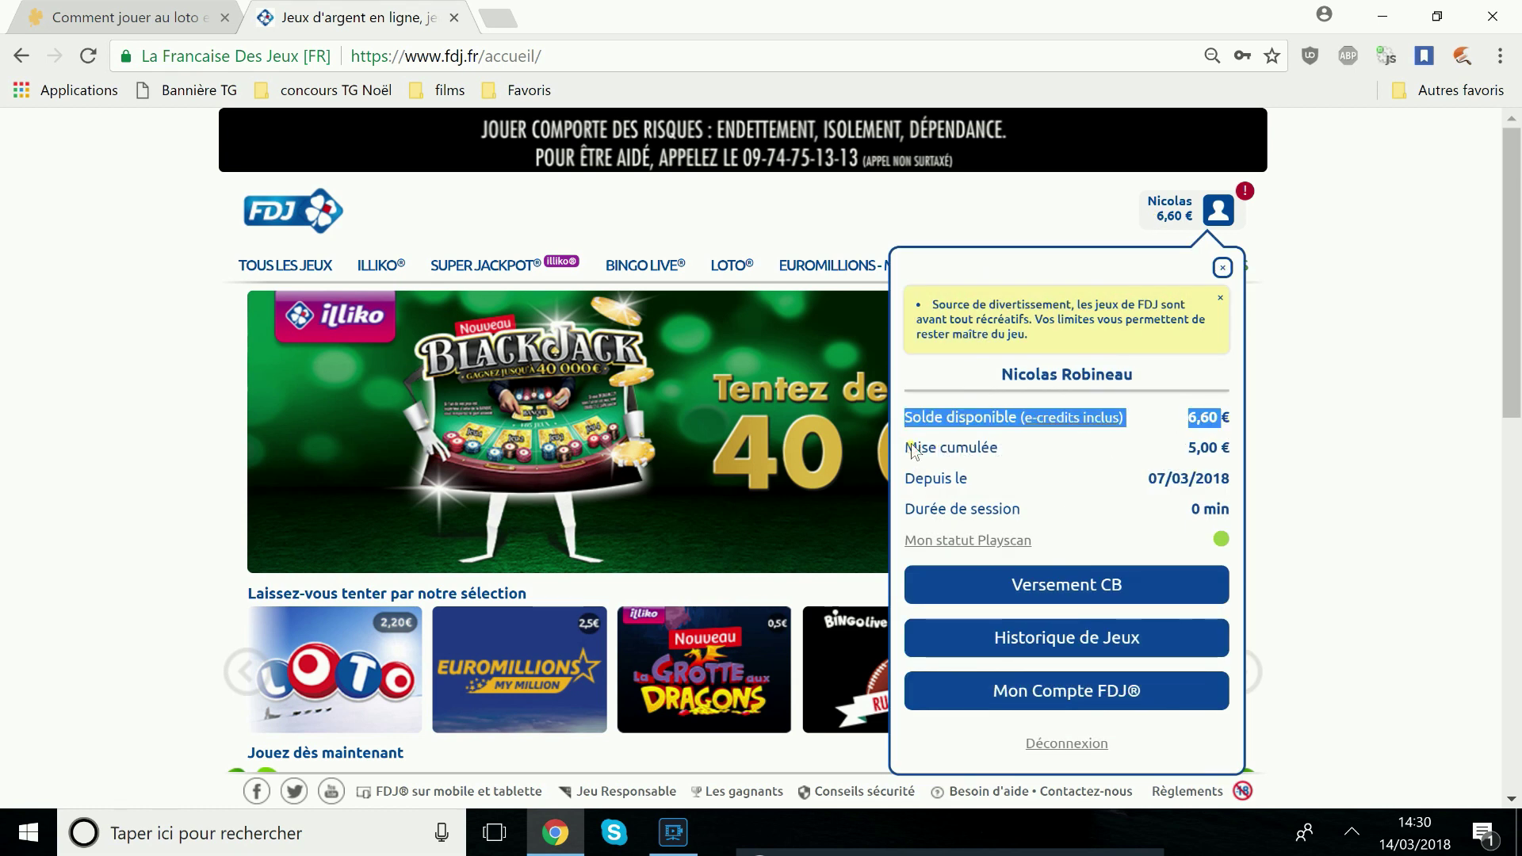
pyautogui.click(1204, 453)
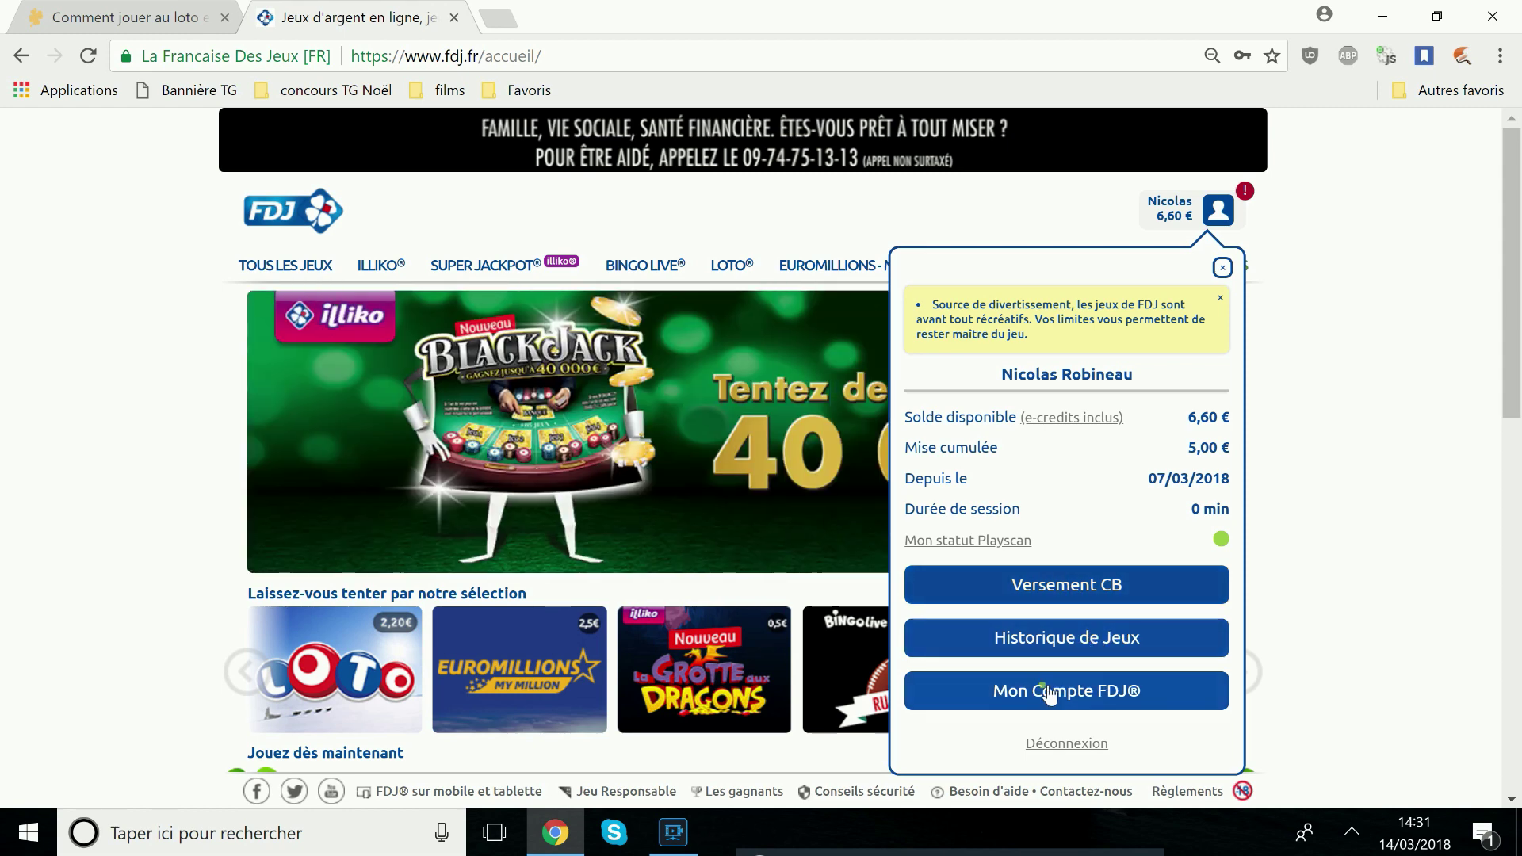
pyautogui.click(1441, 321)
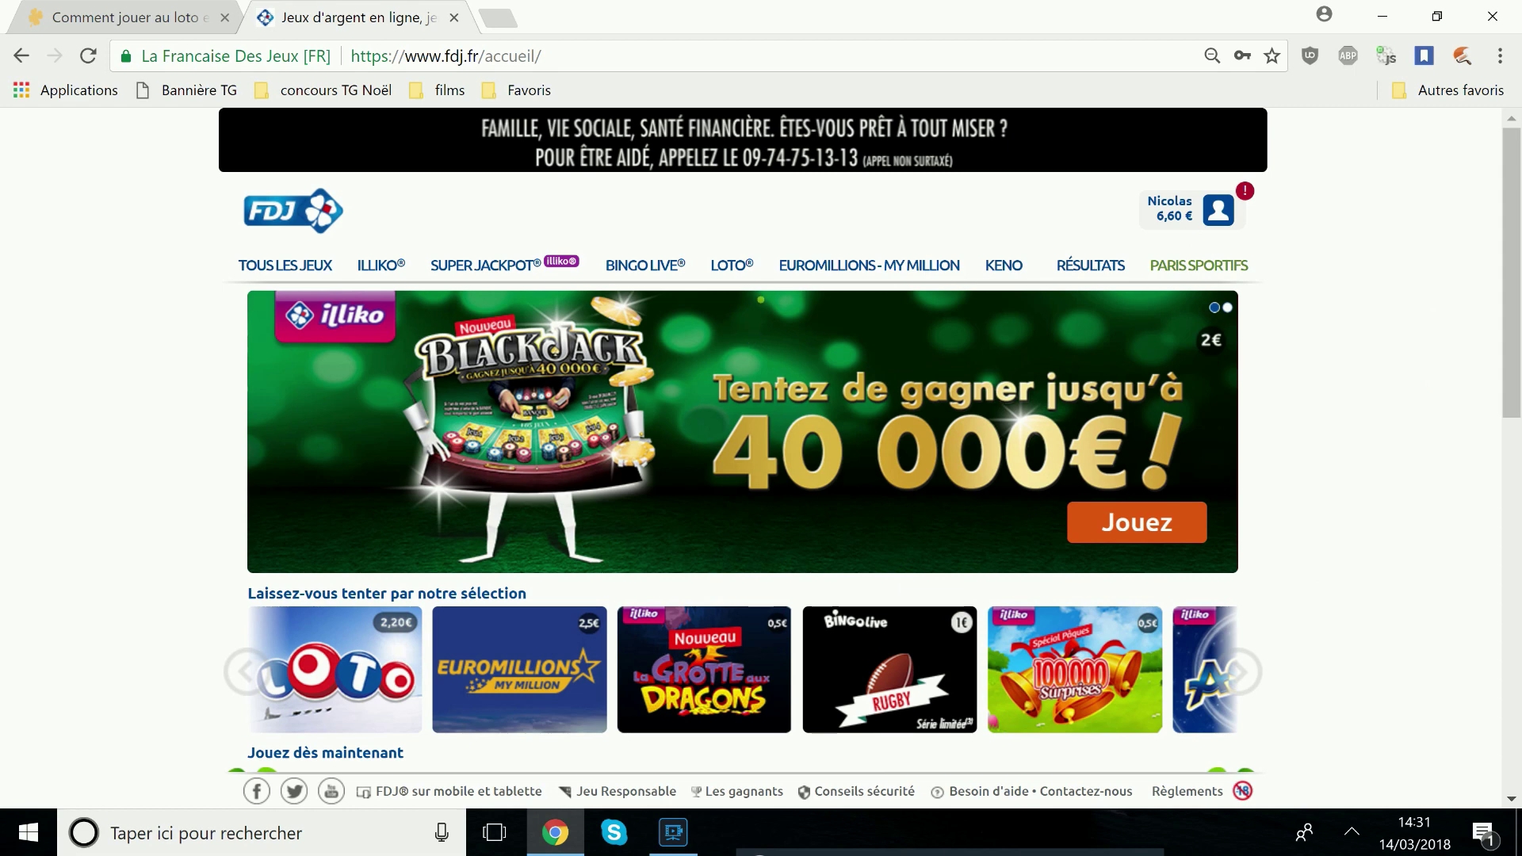
# Open the Loto betting grid for the Mercredi 14 mars draw
pyautogui.click(740, 268)
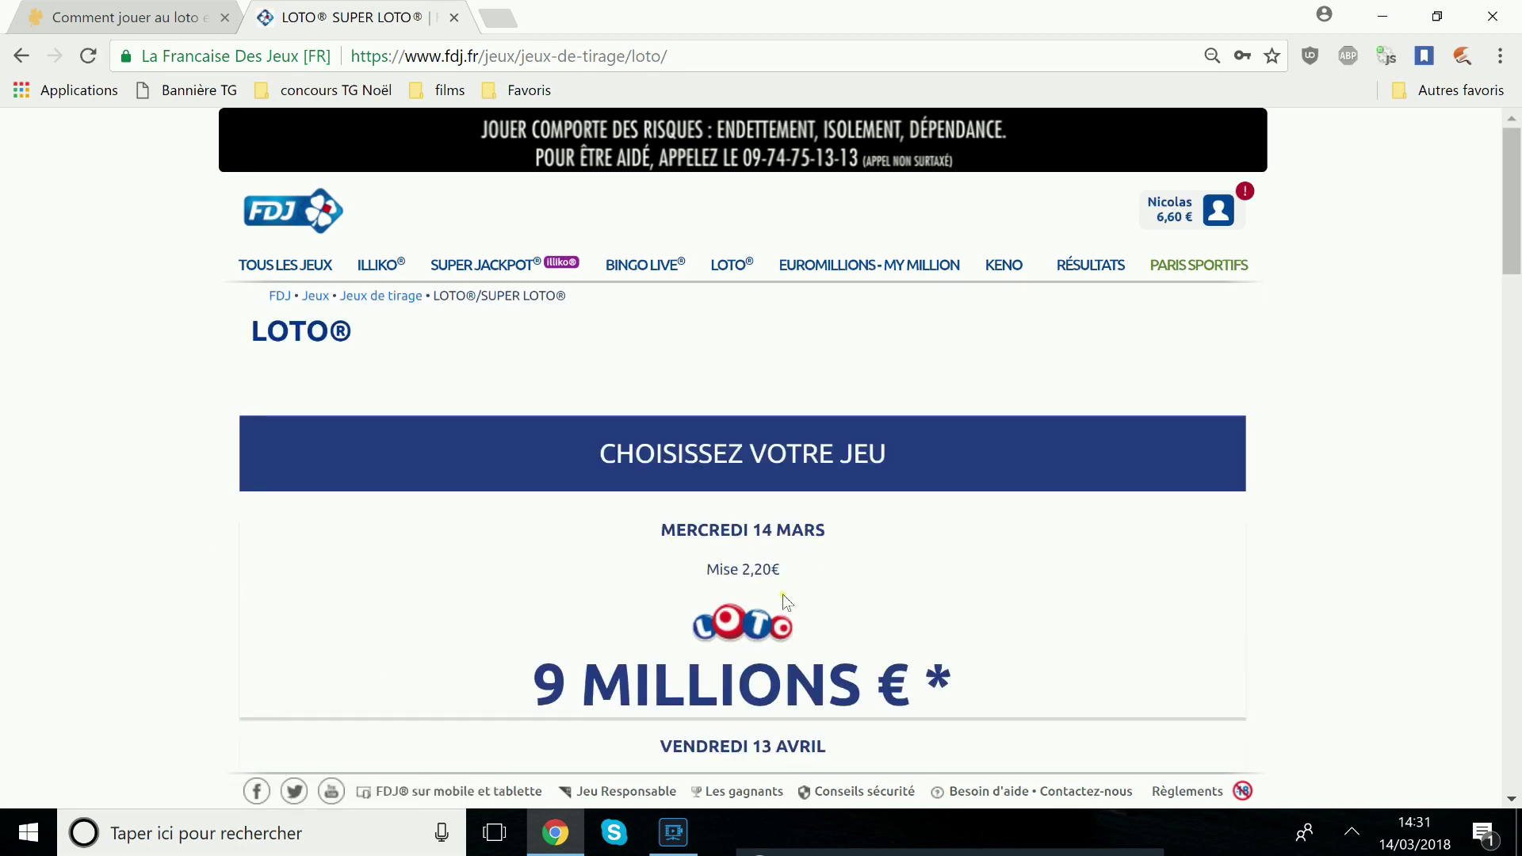
pyautogui.click(750, 639)
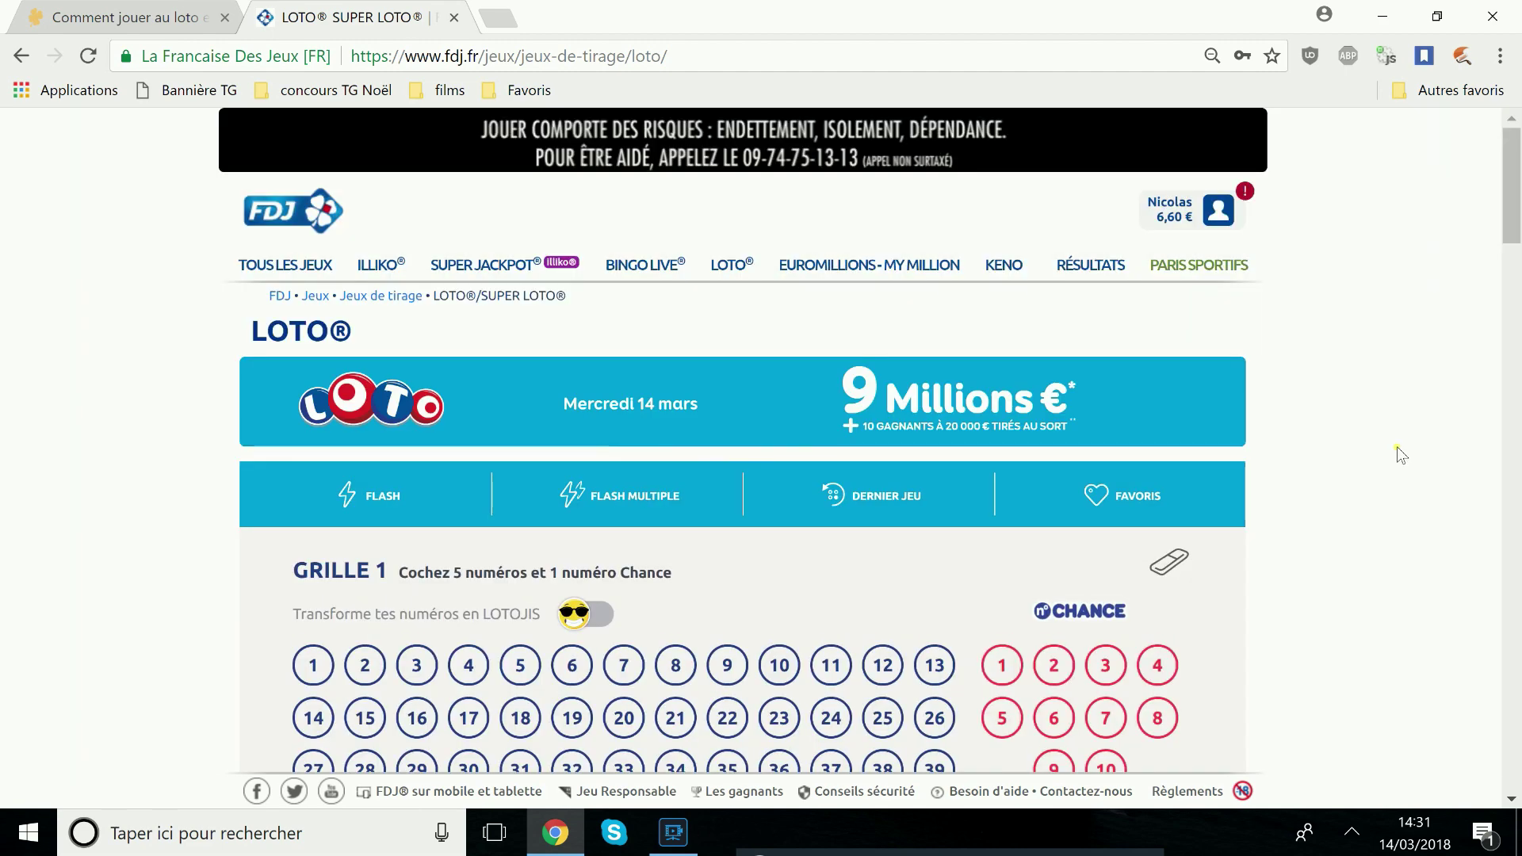
pyautogui.scroll(-2, 1230, 411)
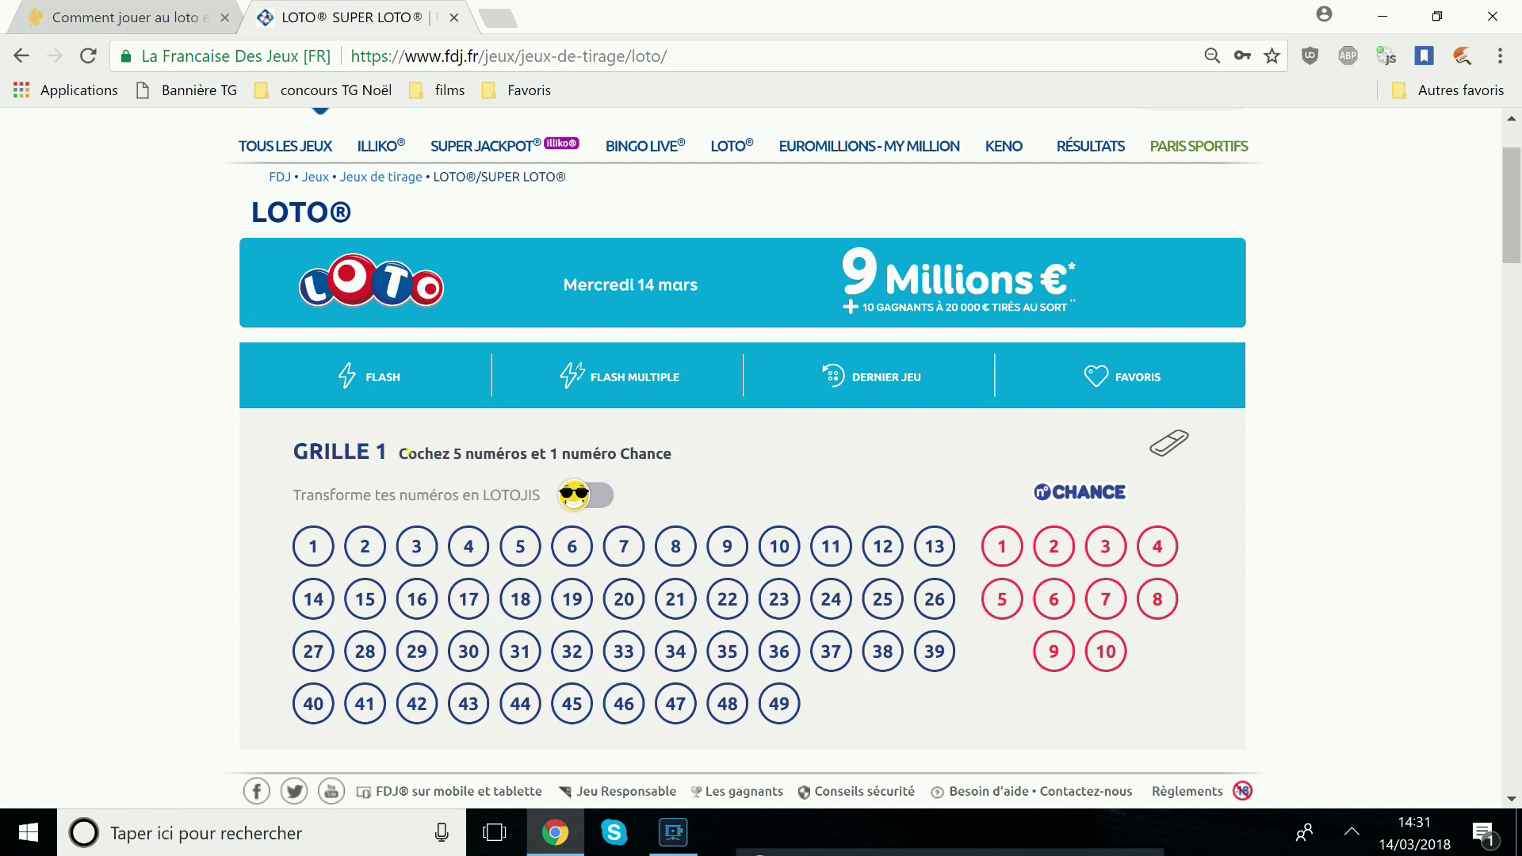
pyautogui.moveTo(406, 458); pyautogui.dragTo(678, 468)
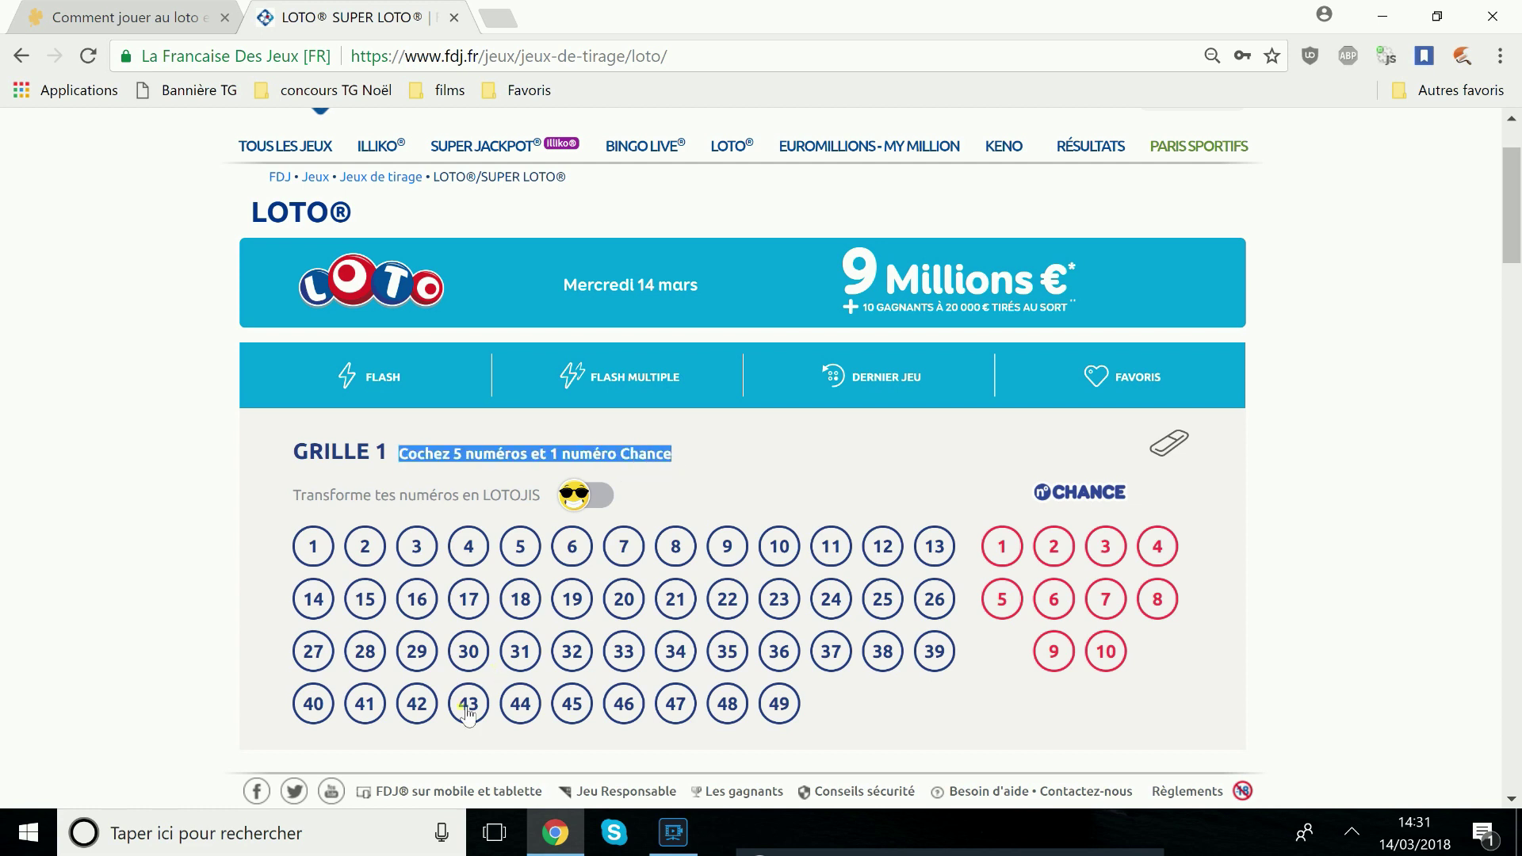
pyautogui.click(174, 606)
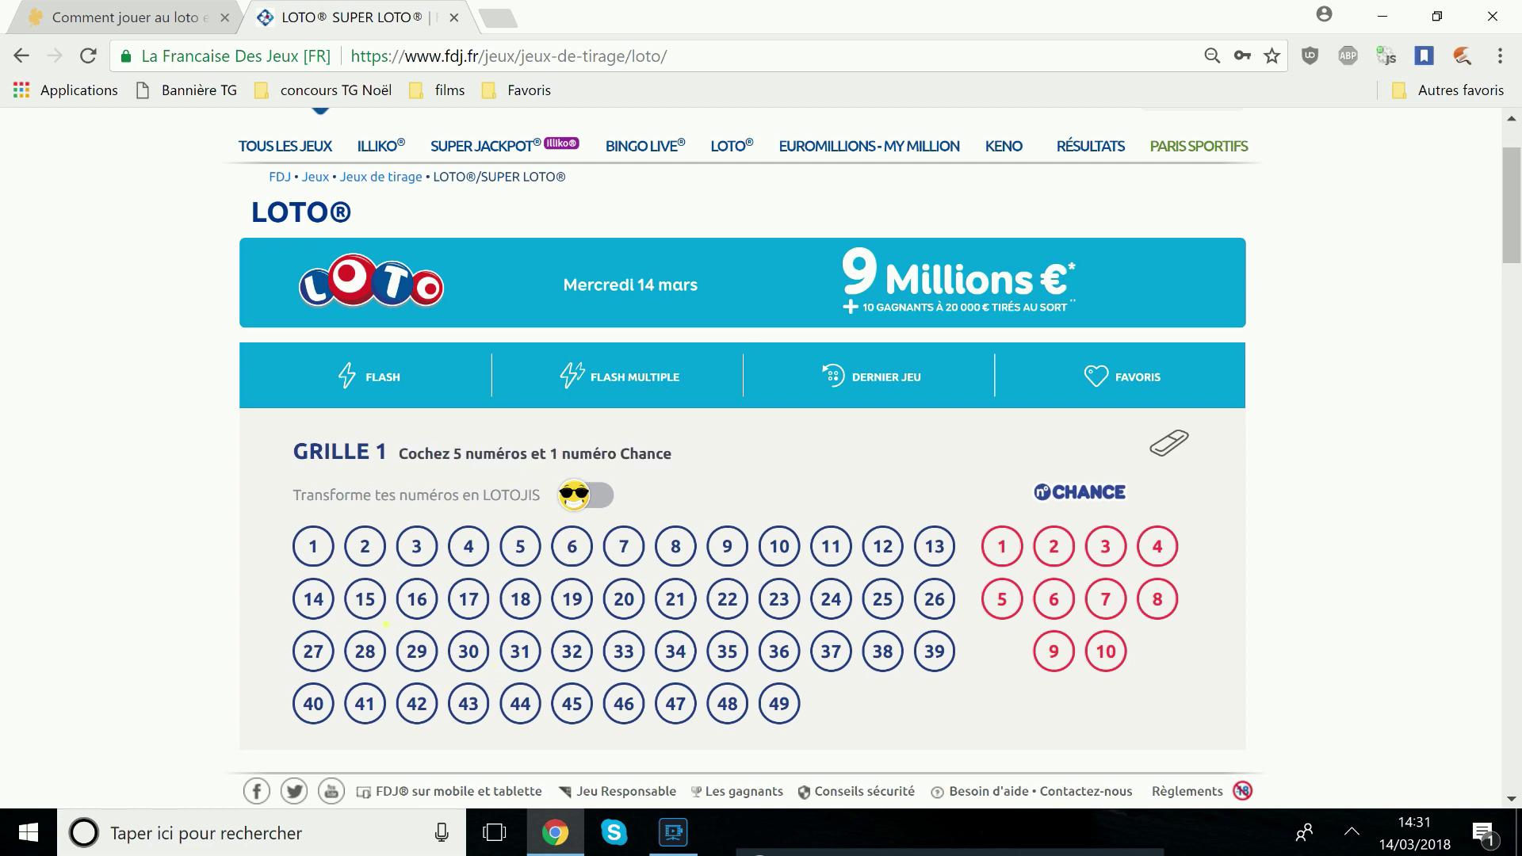
# Pick 15, 29, 20, 22, 36 with Chance 6 in Grille 1, then erase them
pyautogui.click(365, 599)
pyautogui.click(416, 651)
pyautogui.click(624, 599)
pyautogui.click(726, 603)
pyautogui.click(779, 654)
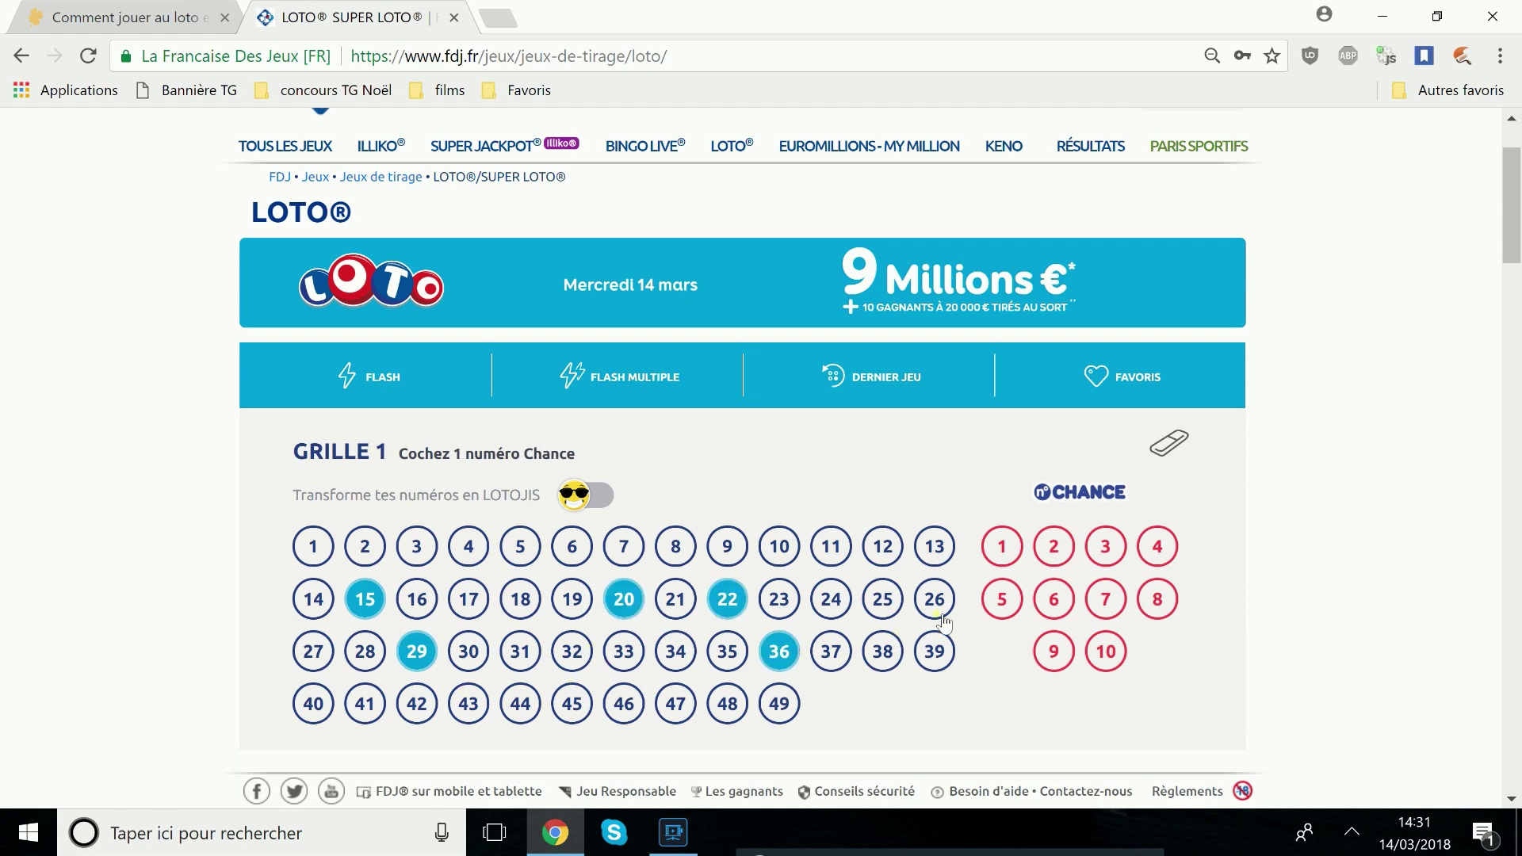
pyautogui.click(1054, 604)
pyautogui.click(1178, 440)
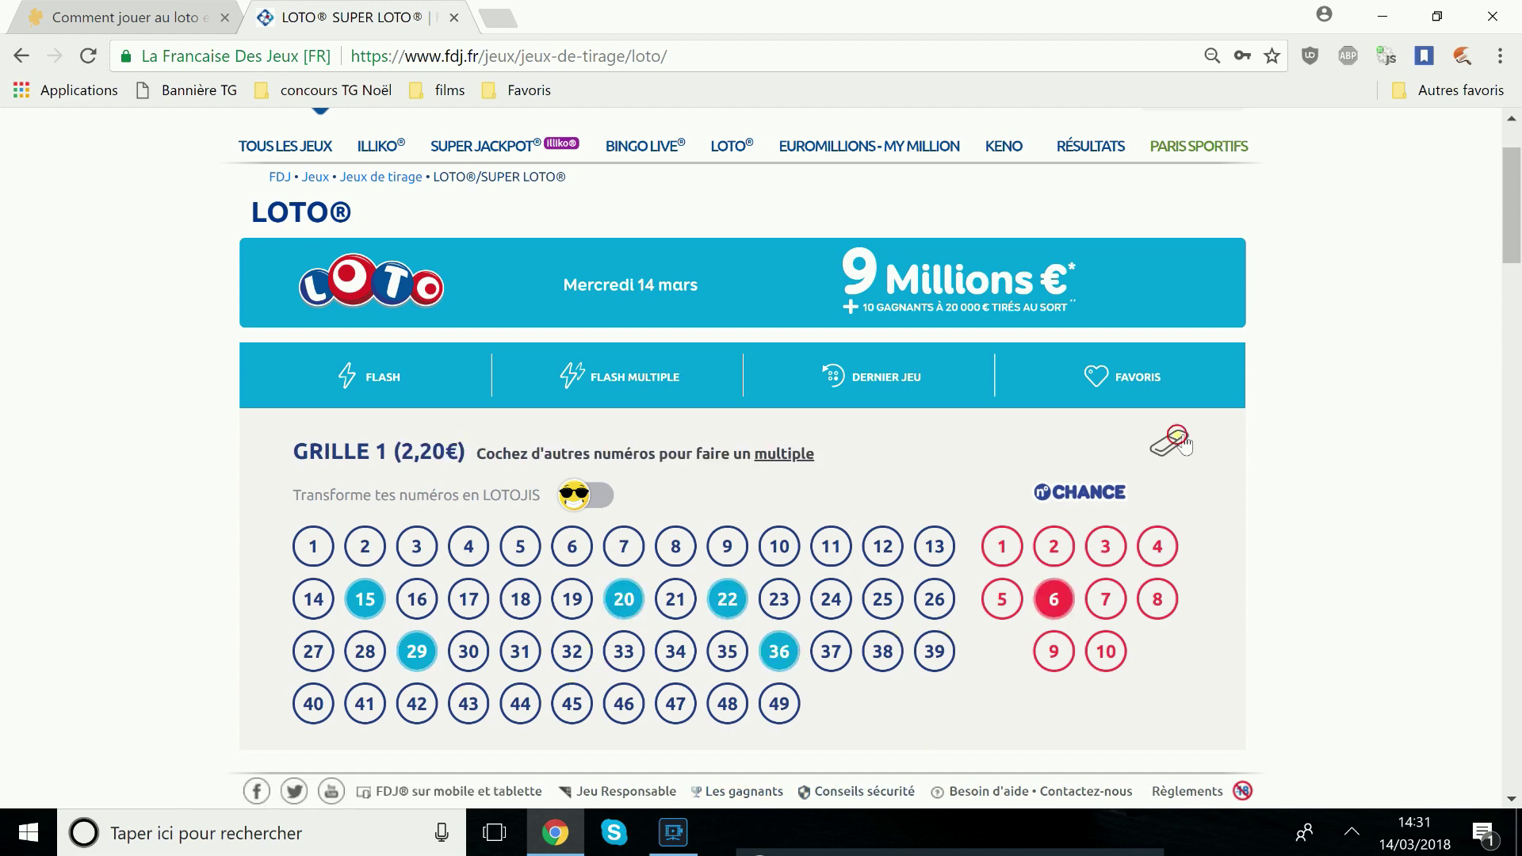
pyautogui.click(702, 352)
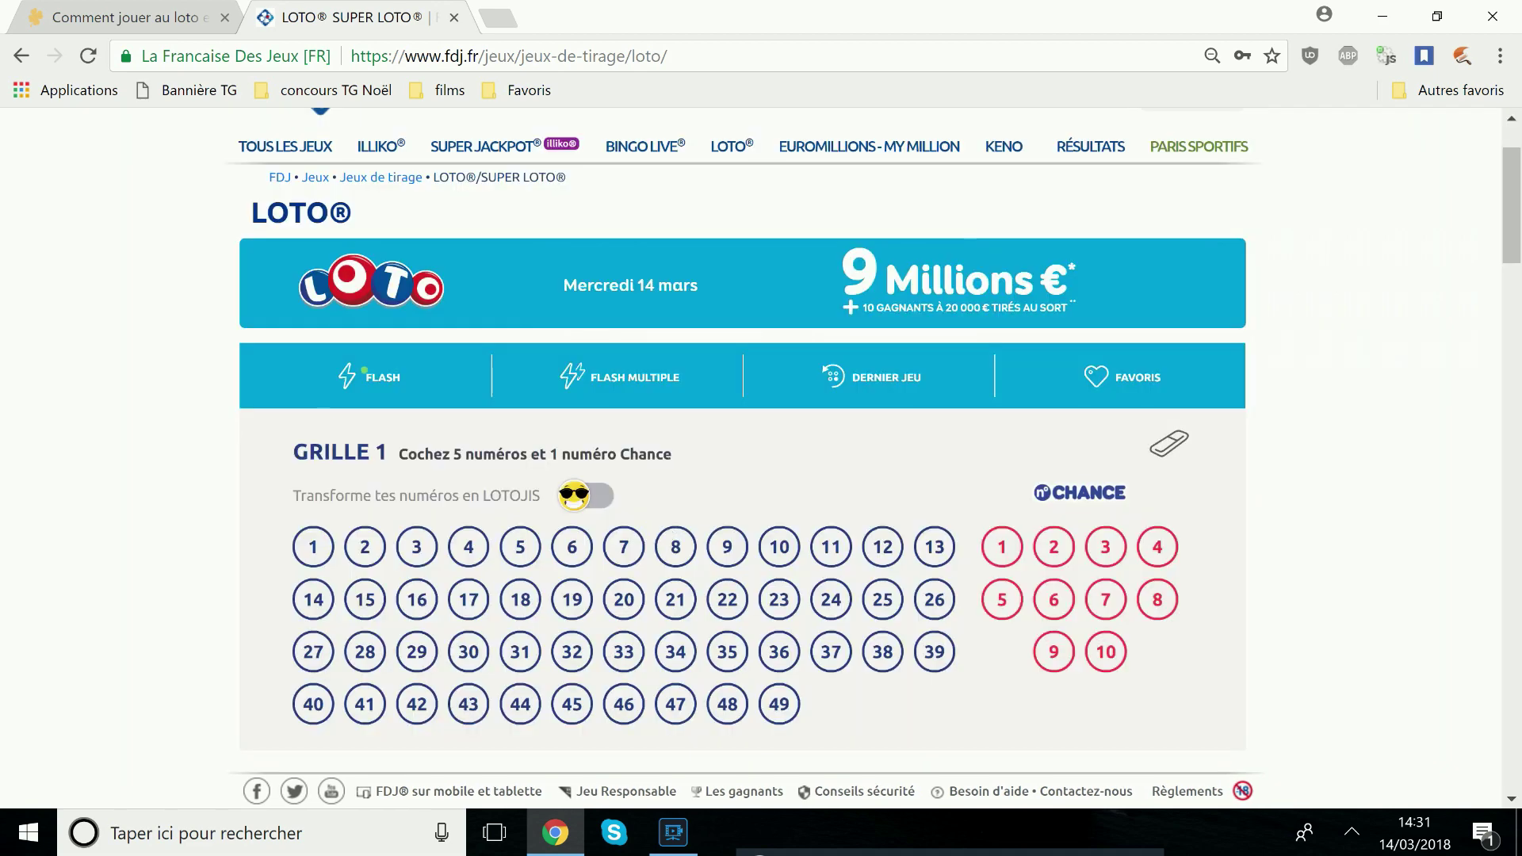
# Fill Grille 1 with FLASH random numbers, then erase them again
pyautogui.click(386, 380)
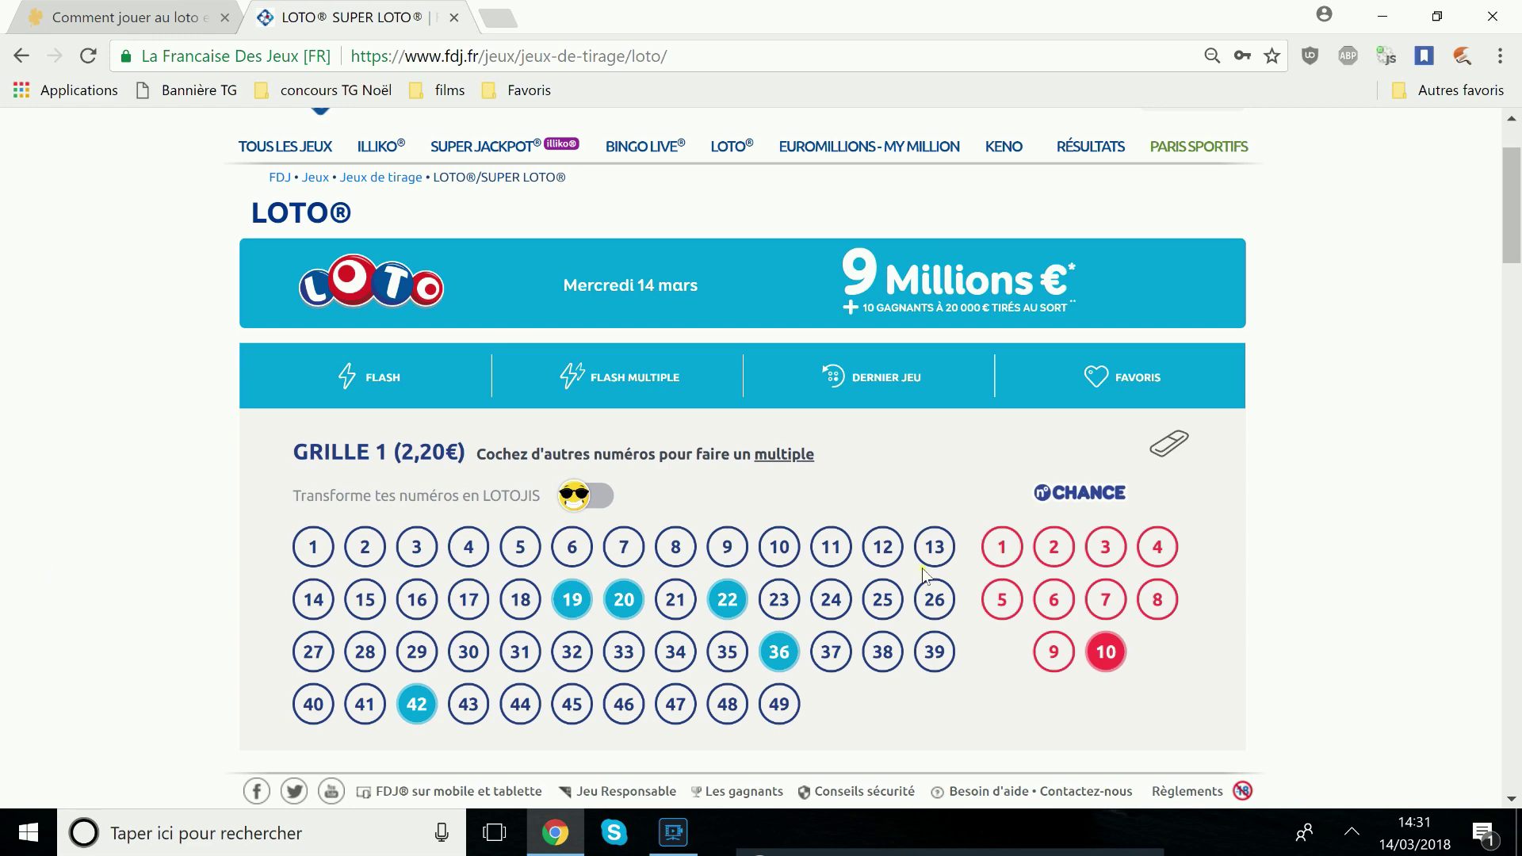
pyautogui.click(1169, 445)
pyautogui.click(708, 354)
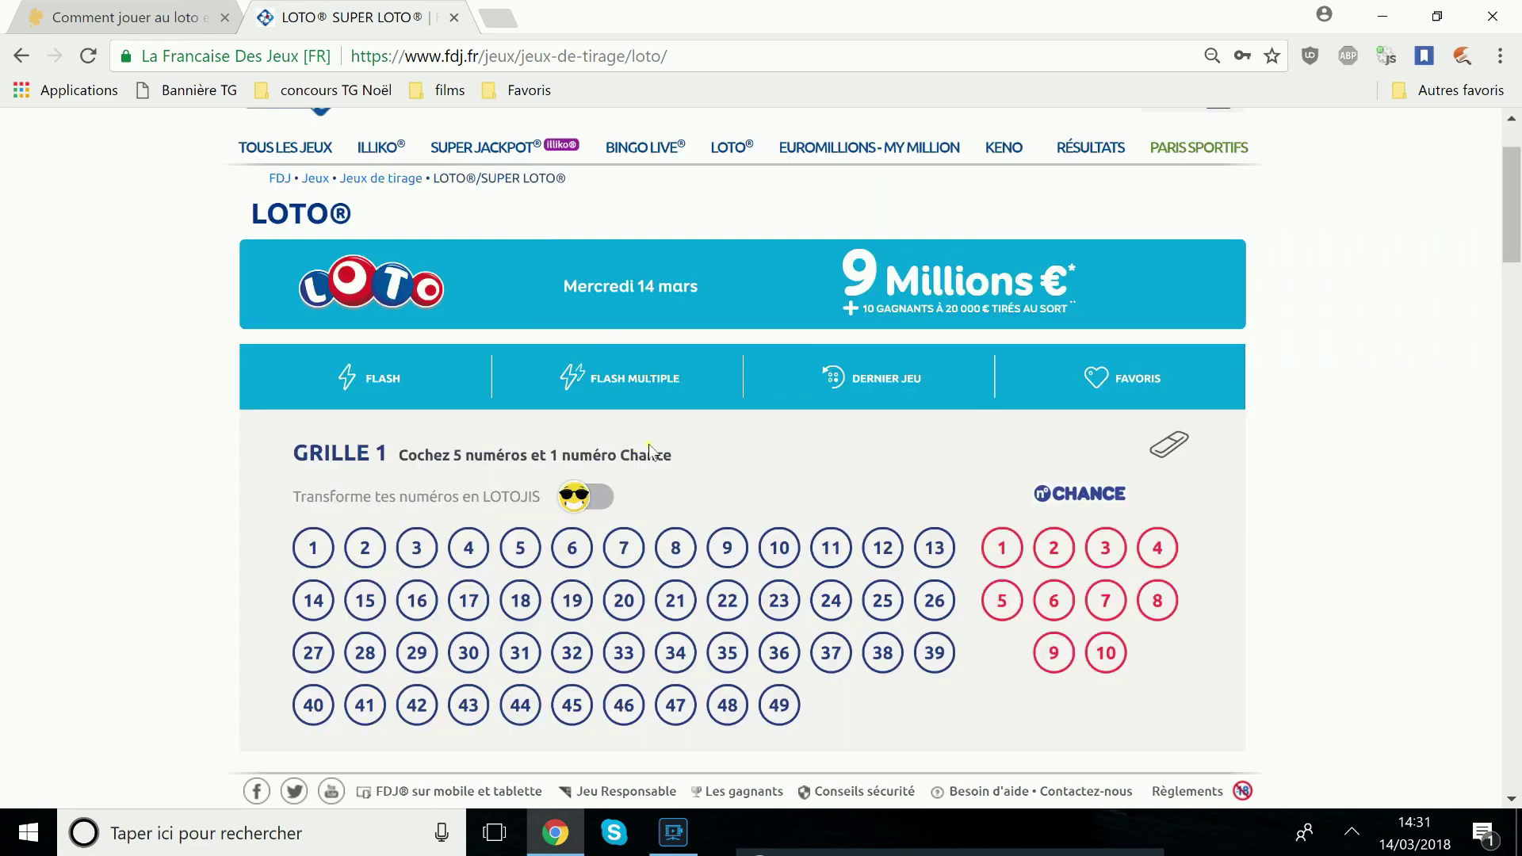
# Open the Tableau des multiples with FLASH MULTIPLE, close it with Escape, reopen it and close it
pyautogui.click(662, 390)
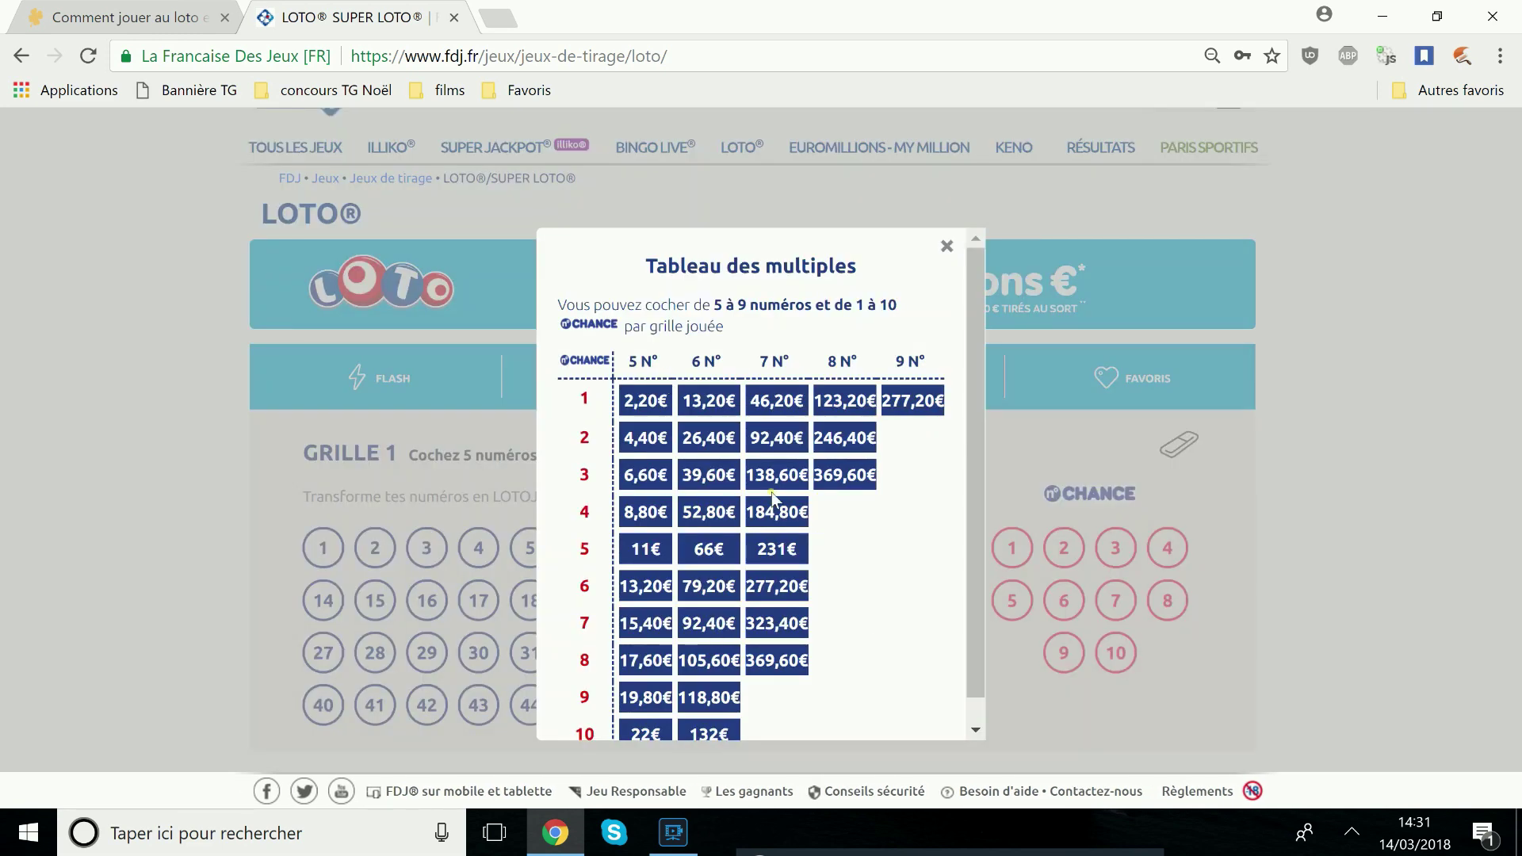
pyautogui.scroll(-1, 696, 476)
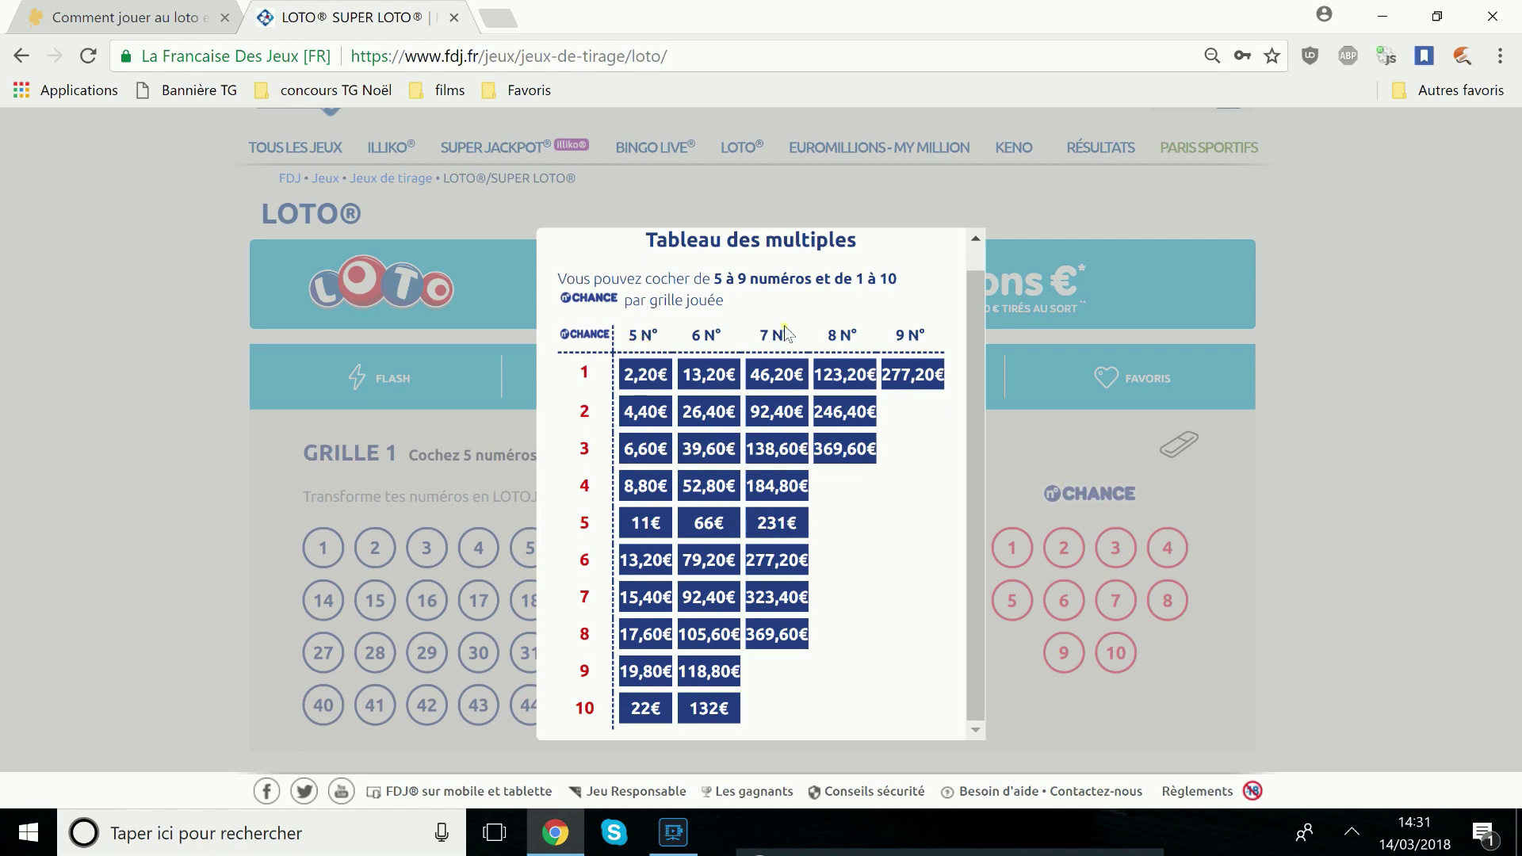
pyautogui.press('Escape')
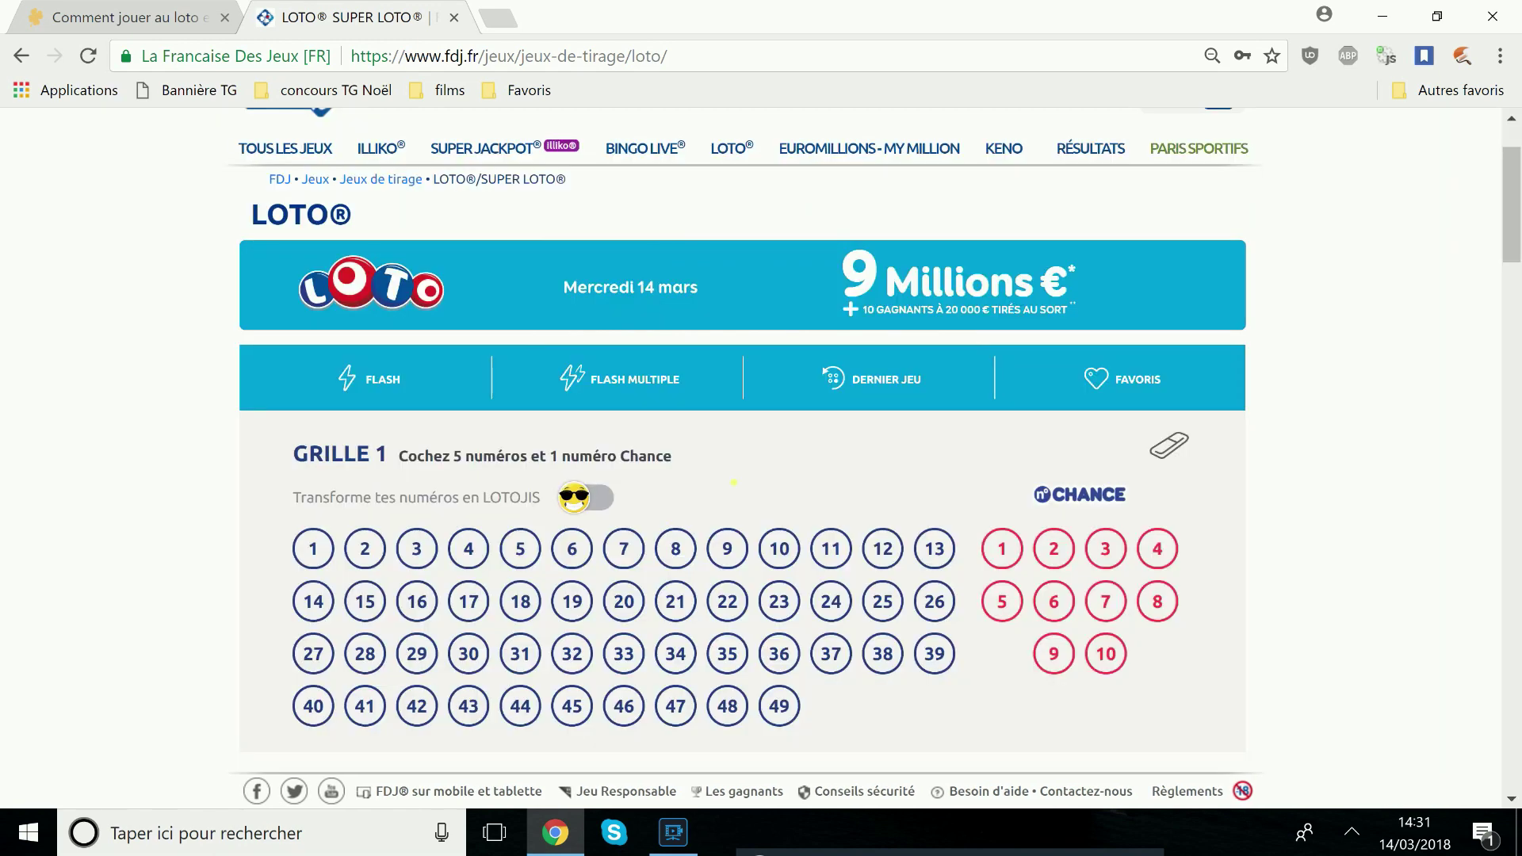
pyautogui.click(639, 382)
pyautogui.moveTo(574, 709); pyautogui.dragTo(595, 709)
pyautogui.click(590, 745)
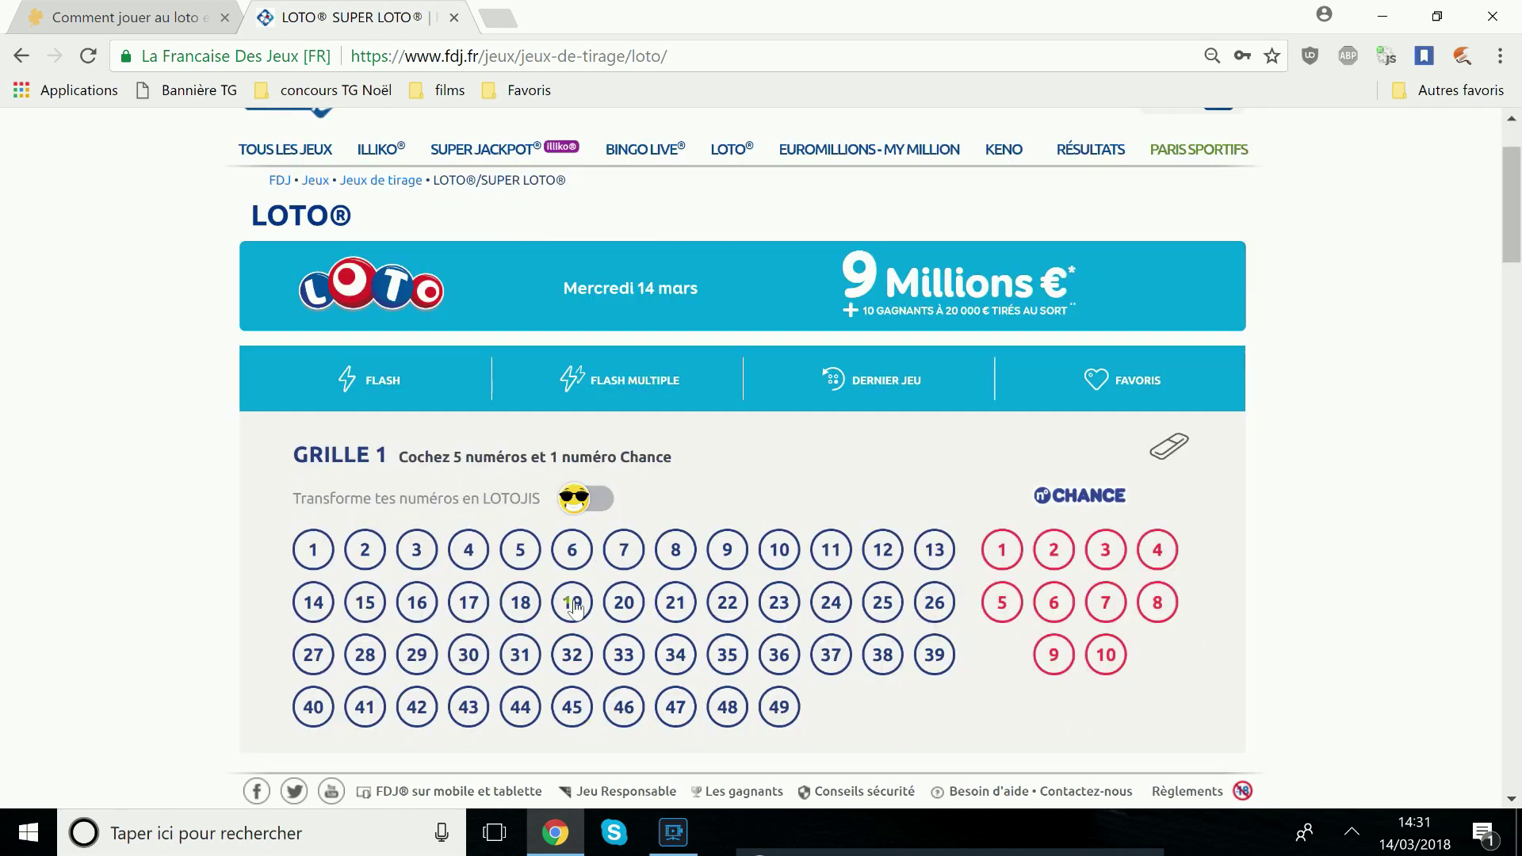
pyautogui.click(581, 507)
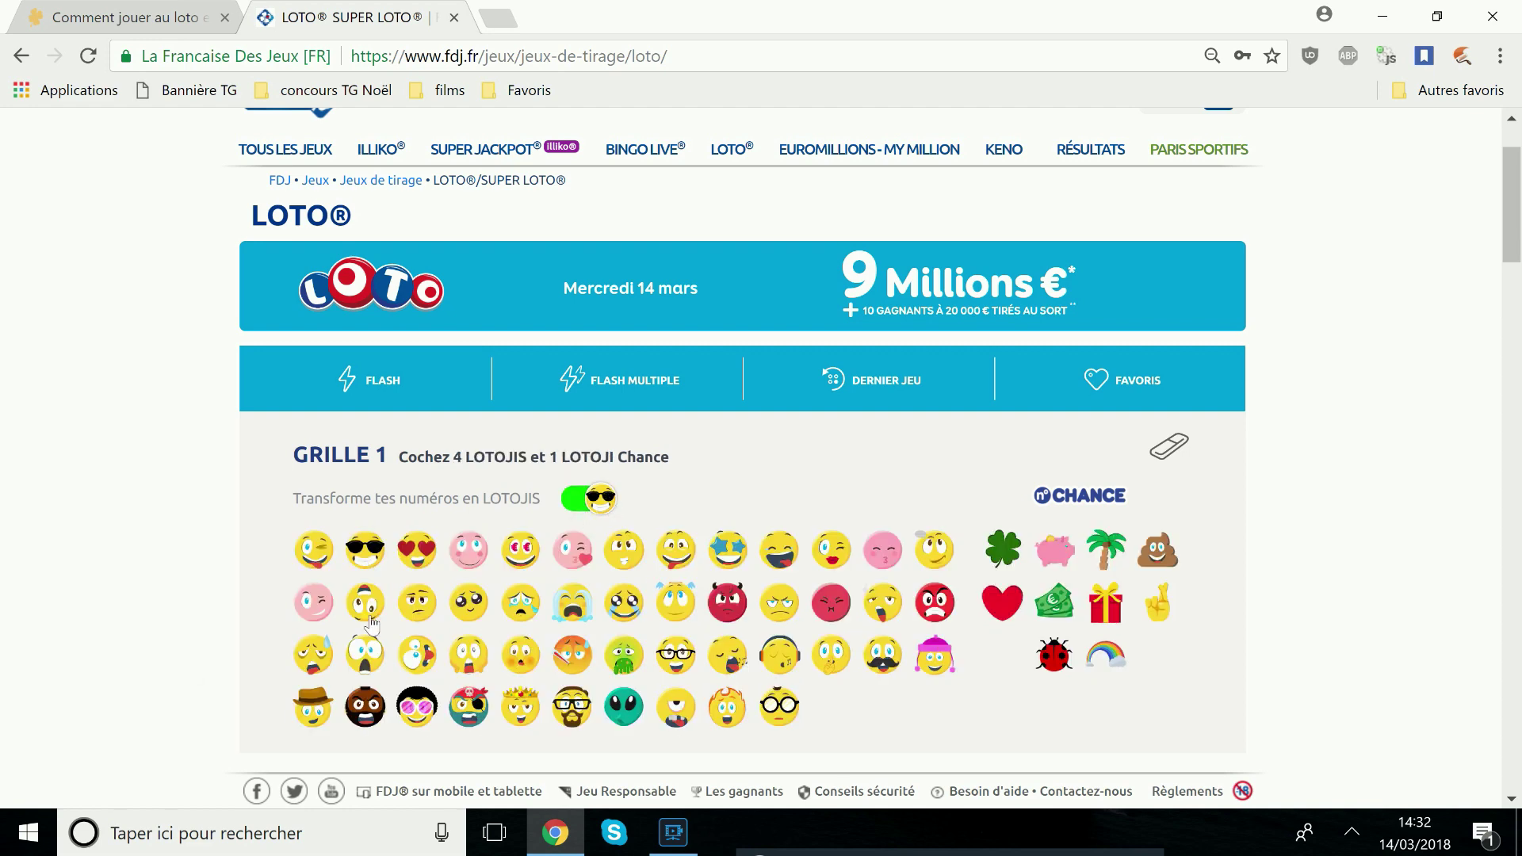
pyautogui.click(365, 557)
pyautogui.click(367, 610)
pyautogui.click(574, 658)
pyautogui.click(626, 658)
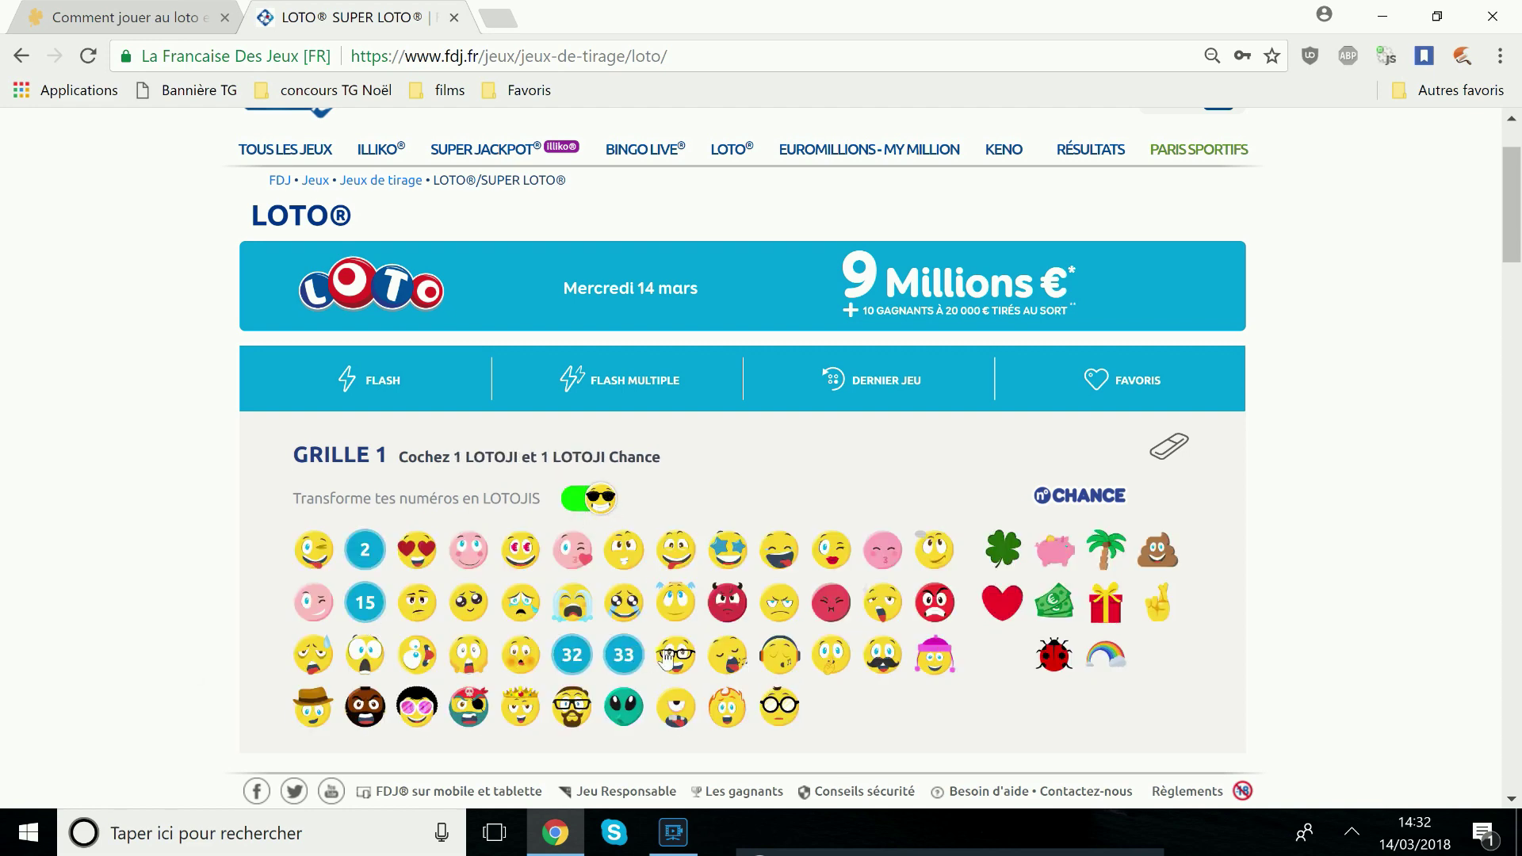
pyautogui.click(672, 656)
pyautogui.click(1053, 603)
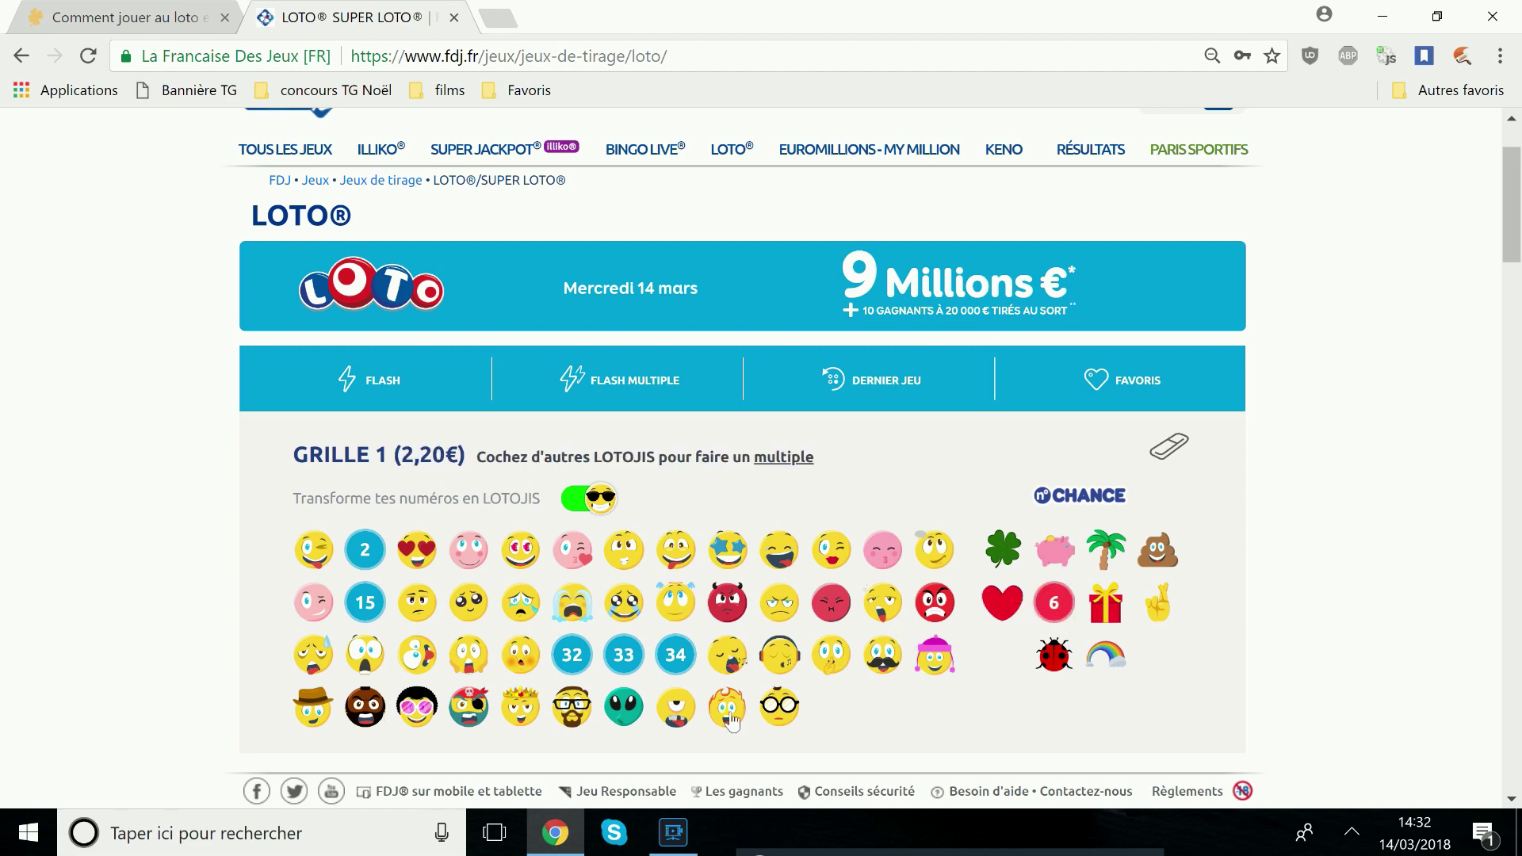
pyautogui.click(1170, 446)
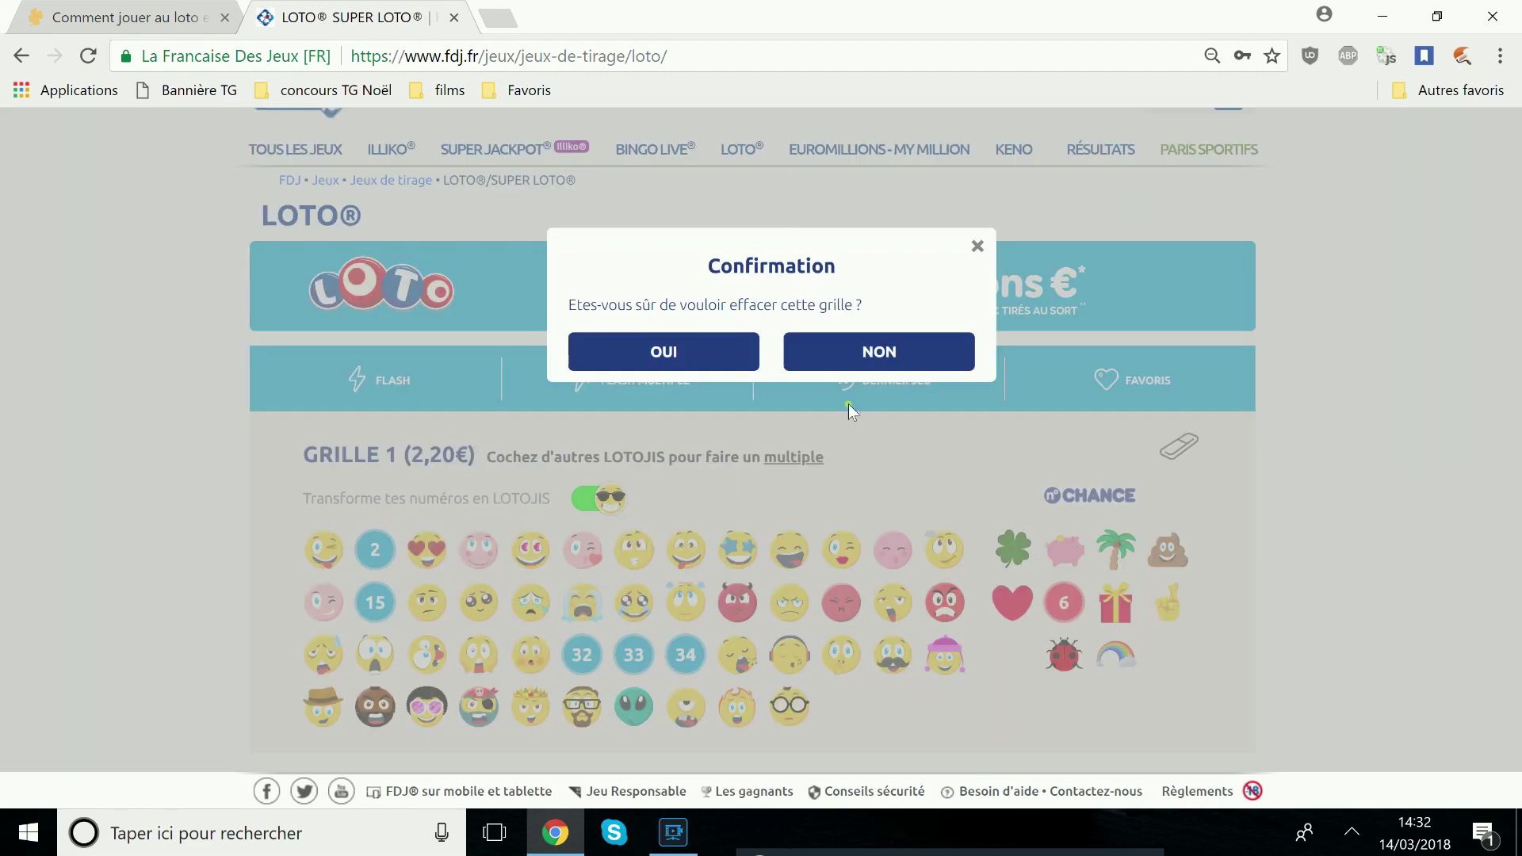
pyautogui.click(663, 351)
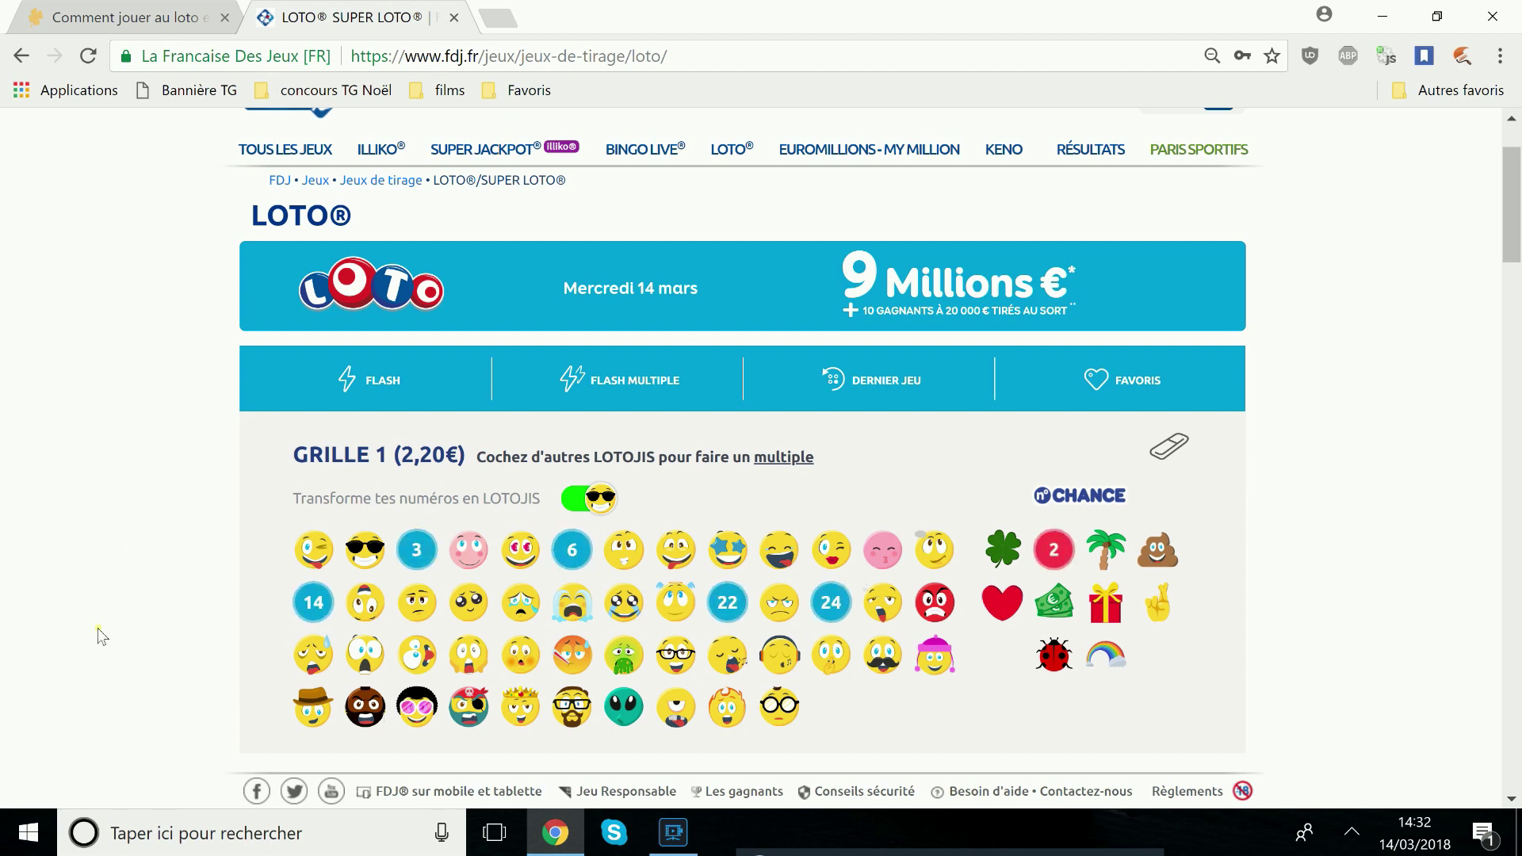
pyautogui.click(1170, 446)
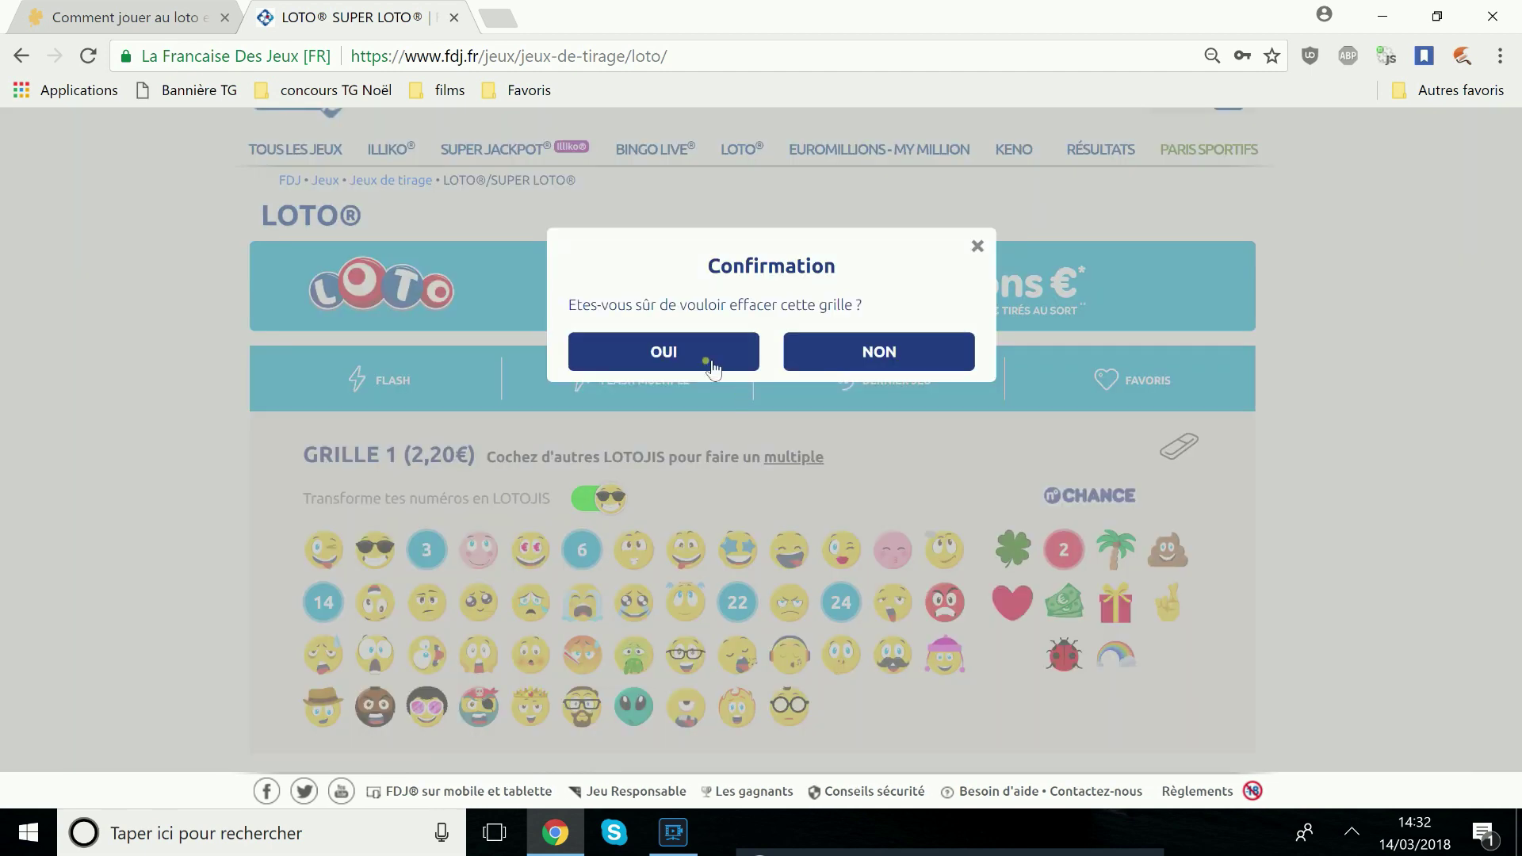
pyautogui.click(705, 363)
pyautogui.click(595, 499)
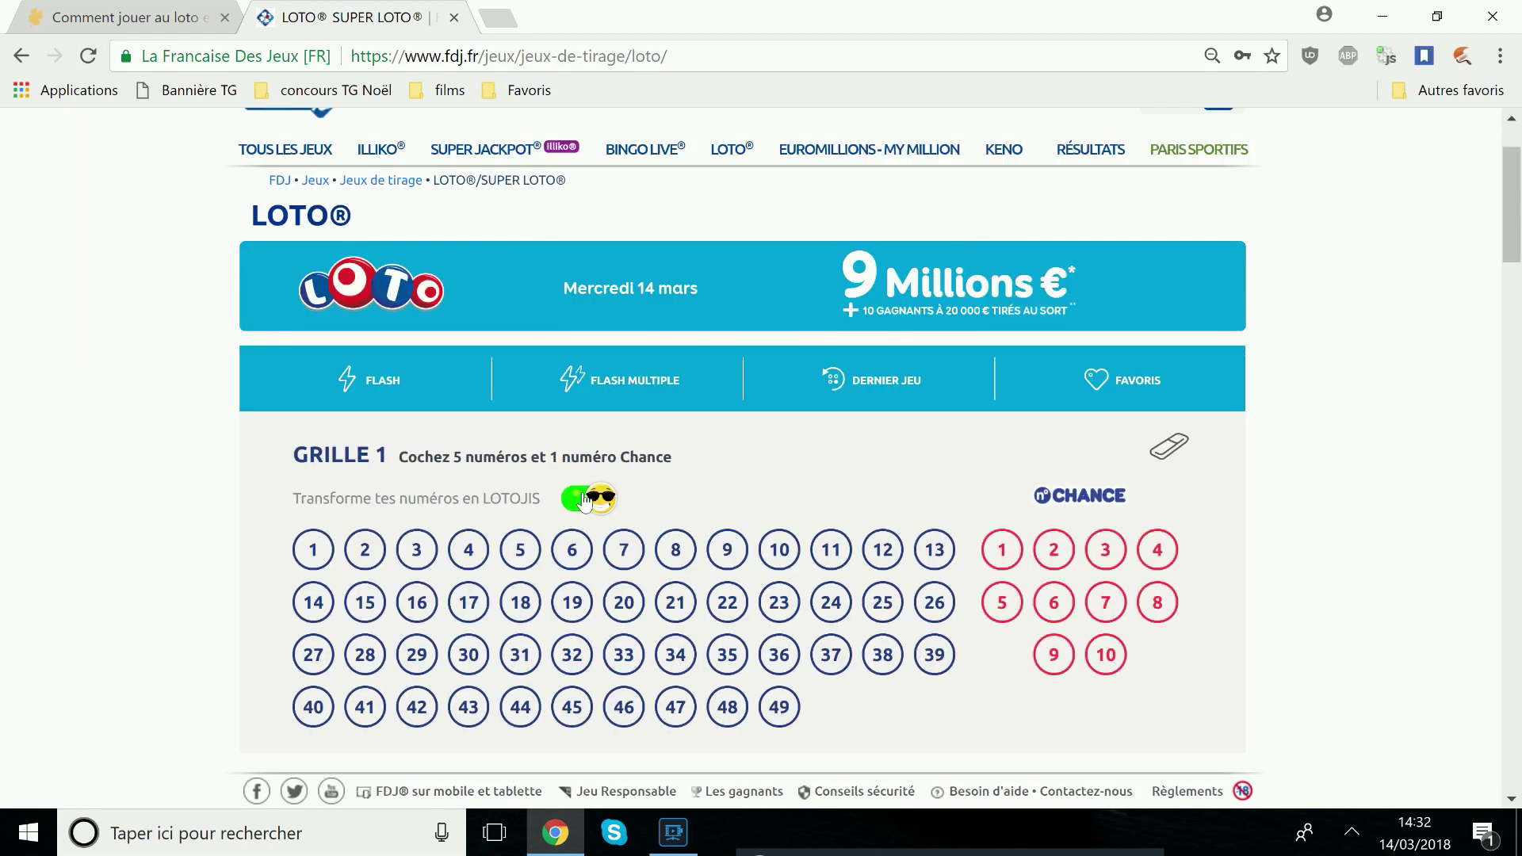
pyautogui.click(405, 382)
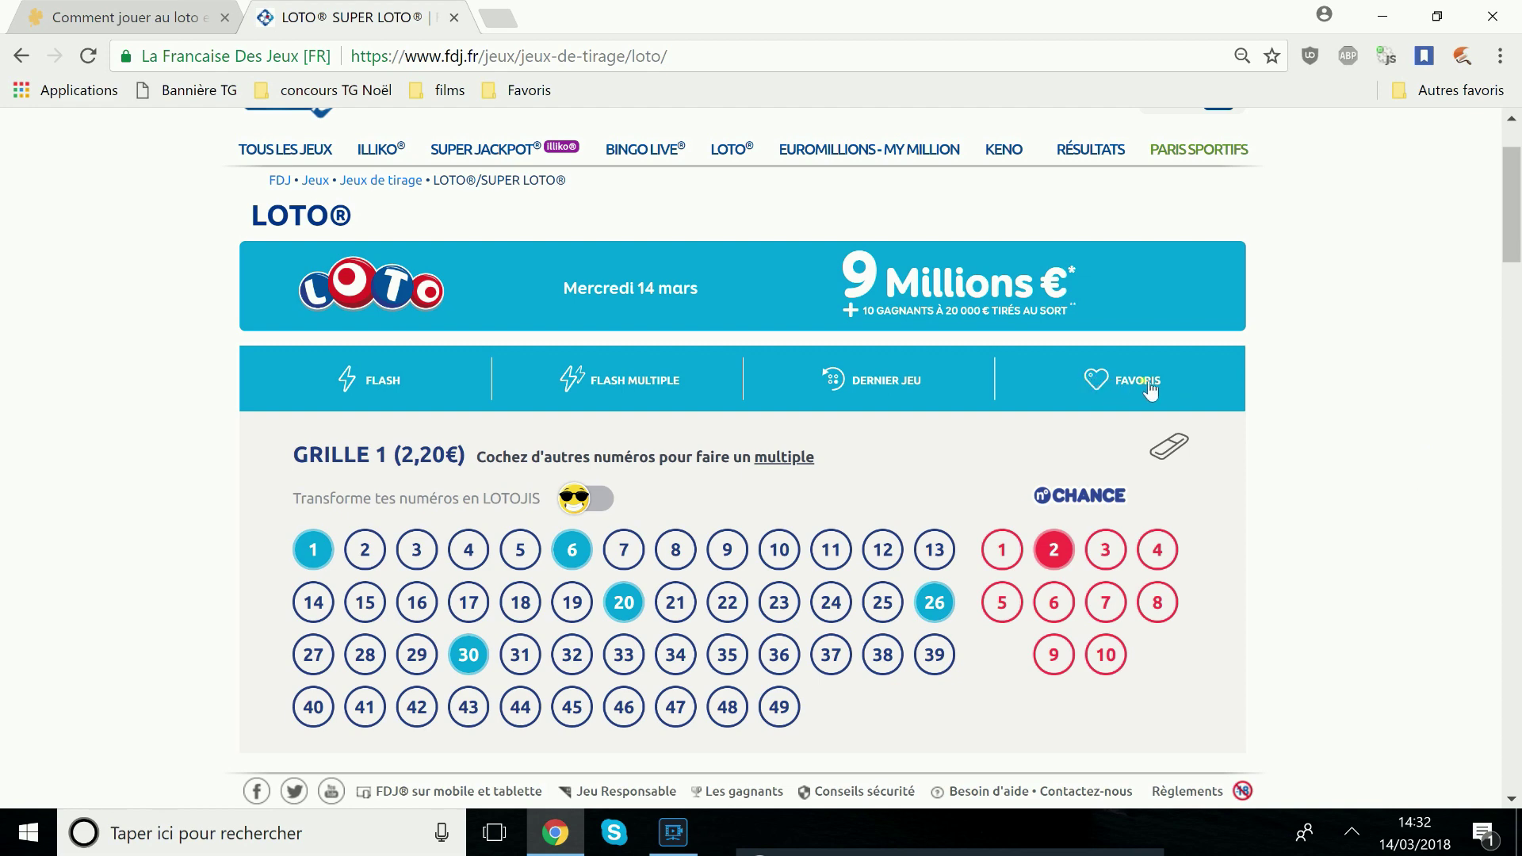
pyautogui.scroll(-7, 55, 462)
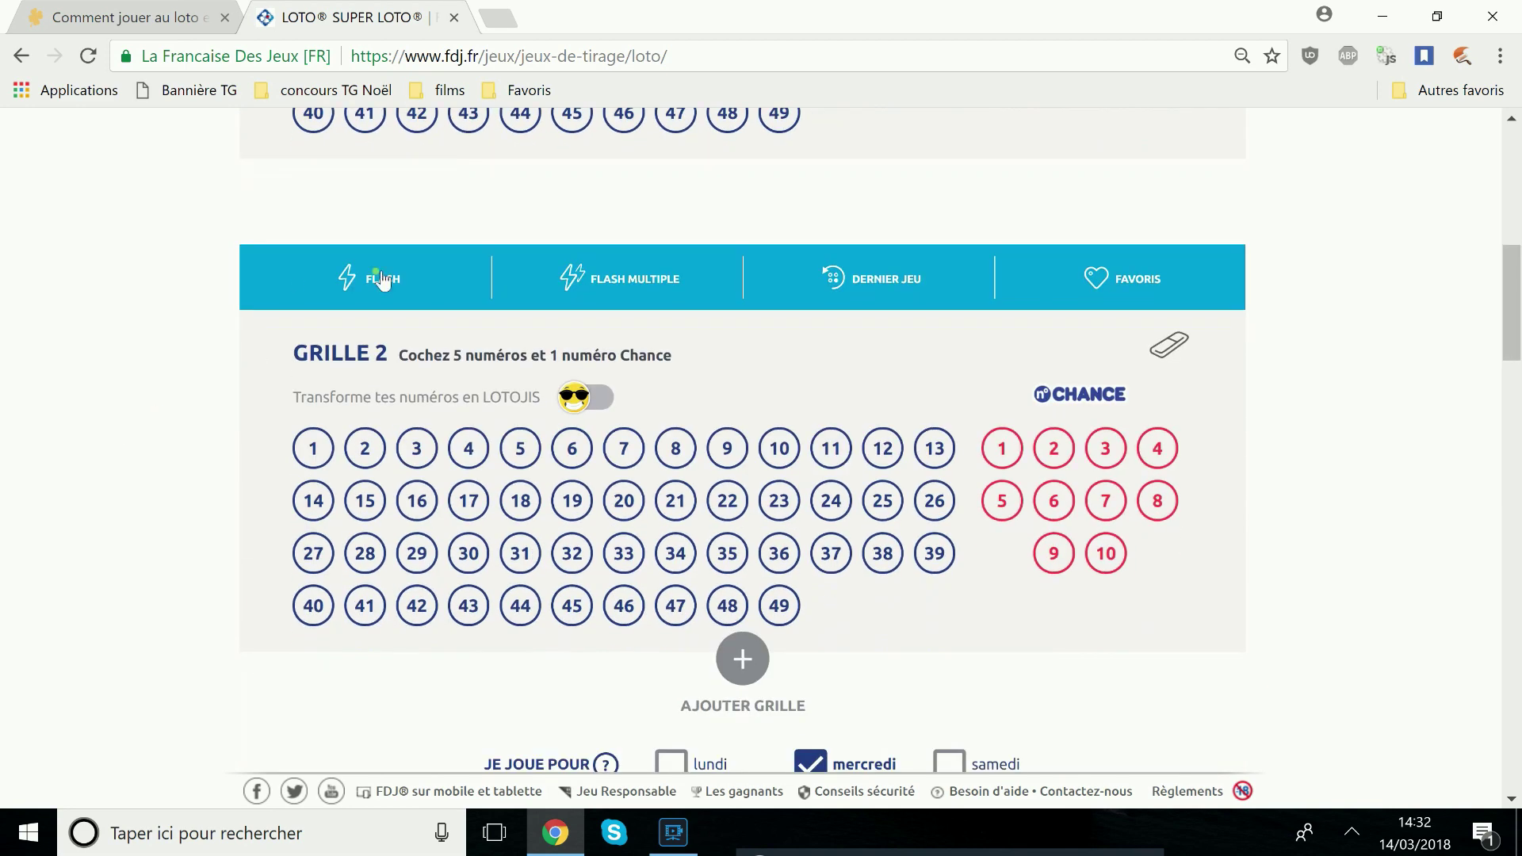
pyautogui.click(381, 279)
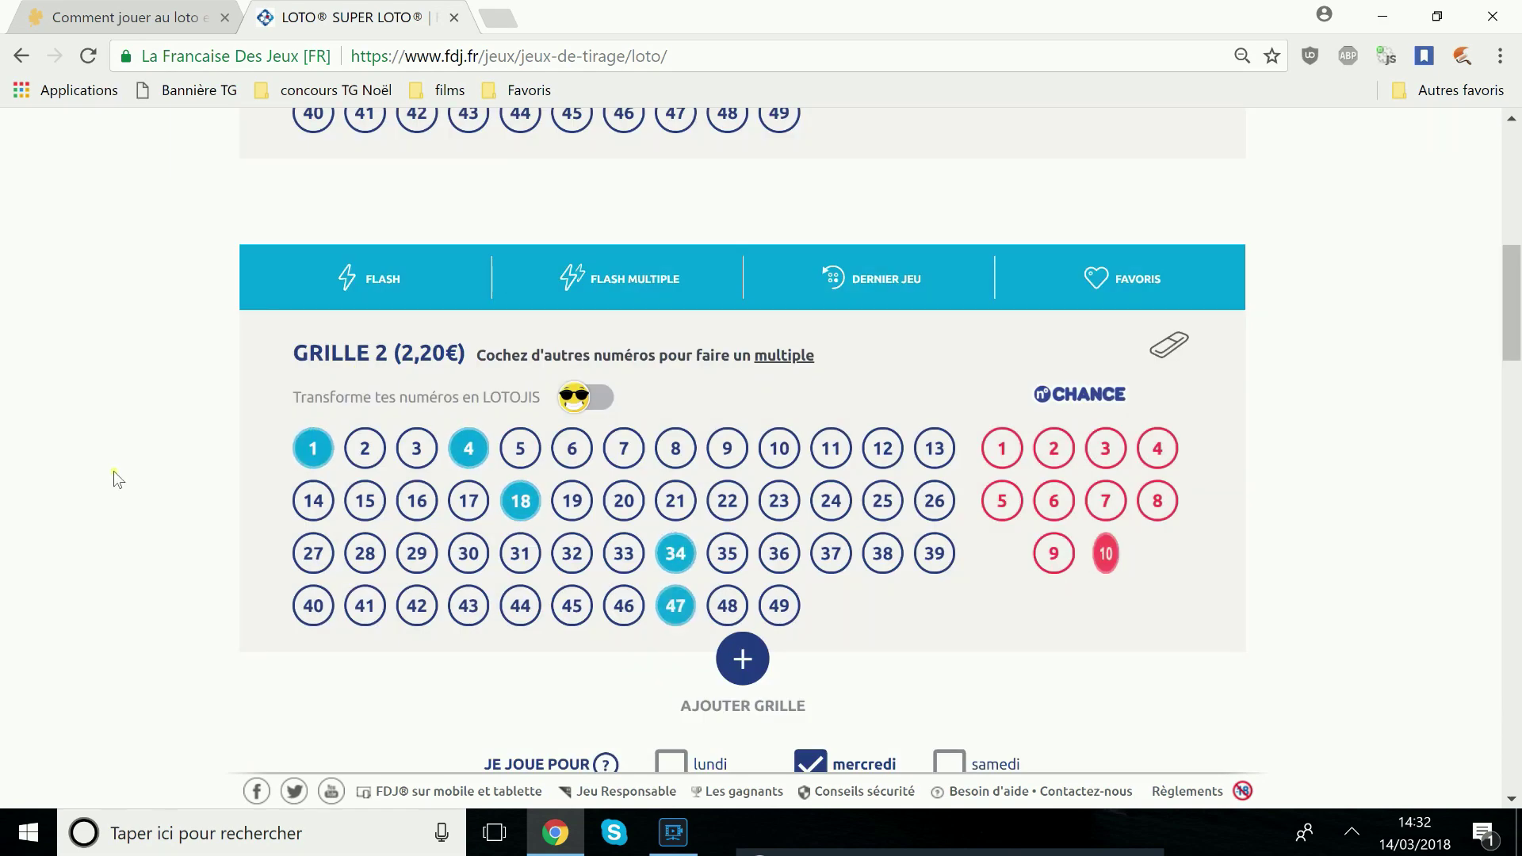
pyautogui.scroll(-1, 113, 471)
pyautogui.click(749, 547)
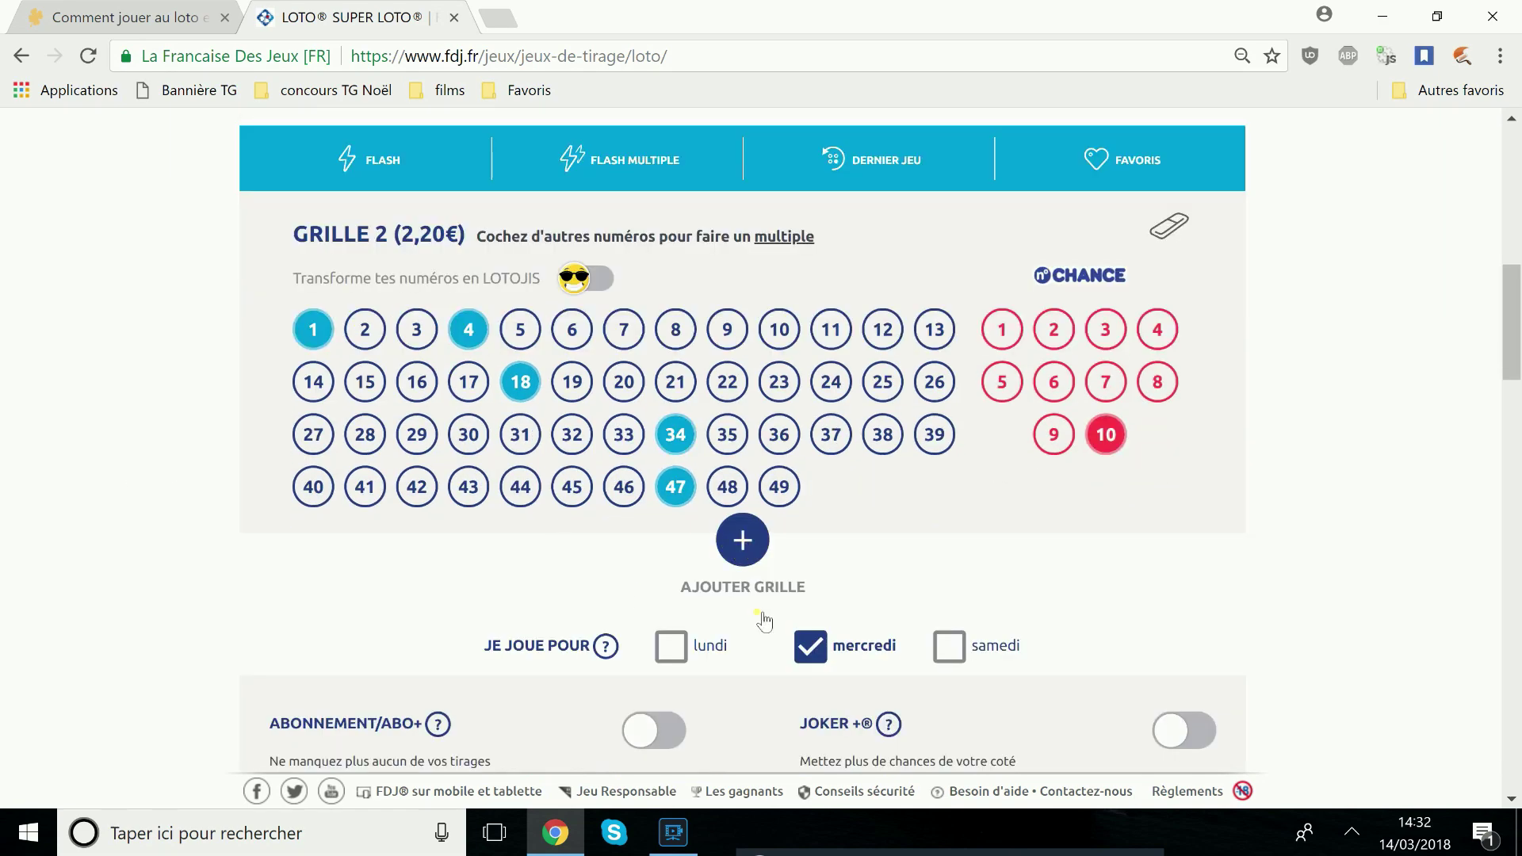
pyautogui.scroll(-3, 107, 493)
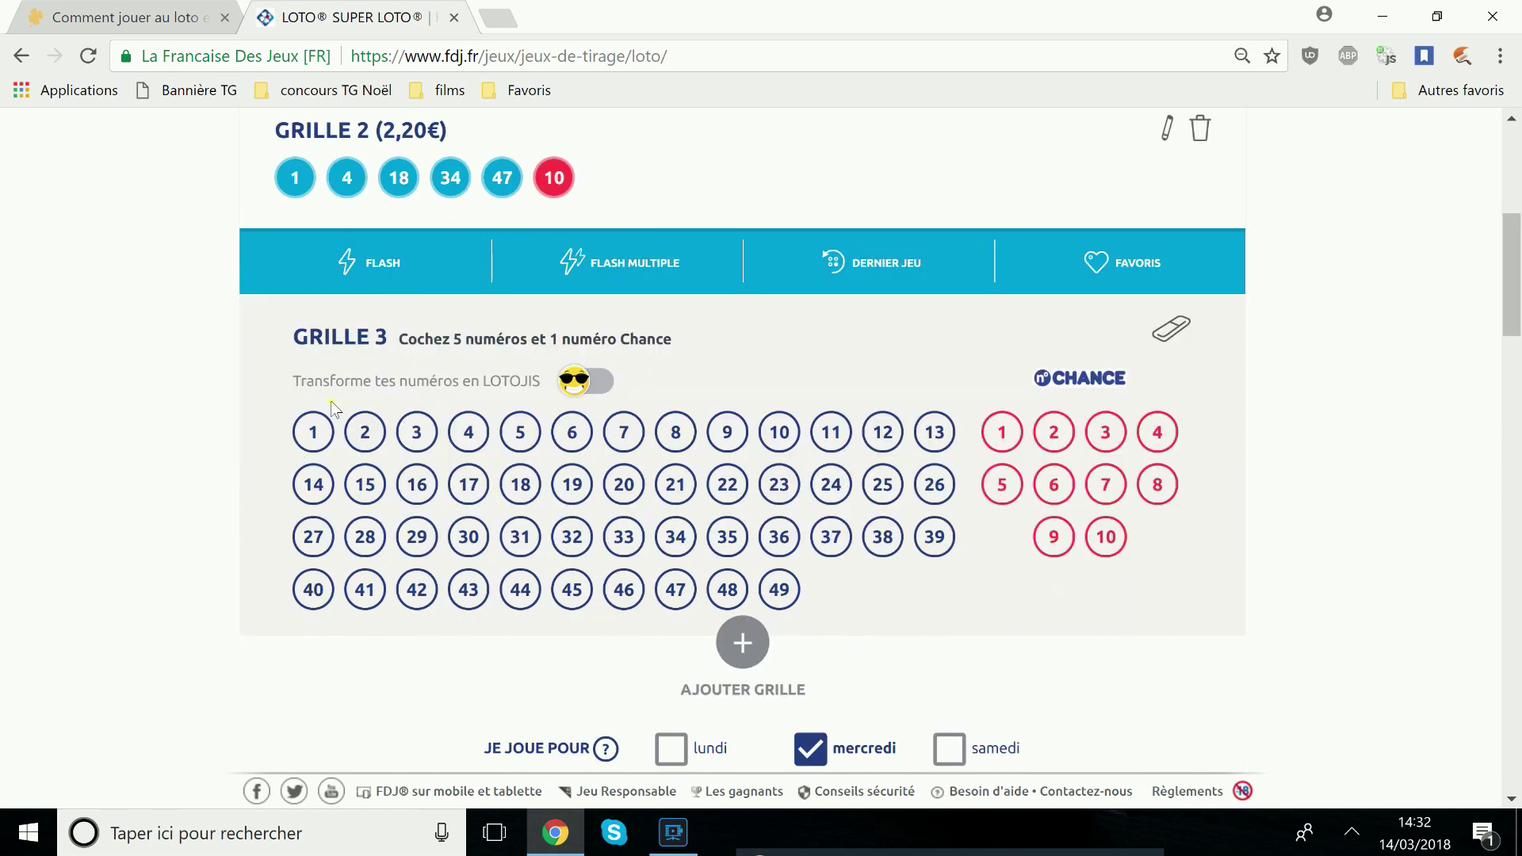
pyautogui.click(381, 272)
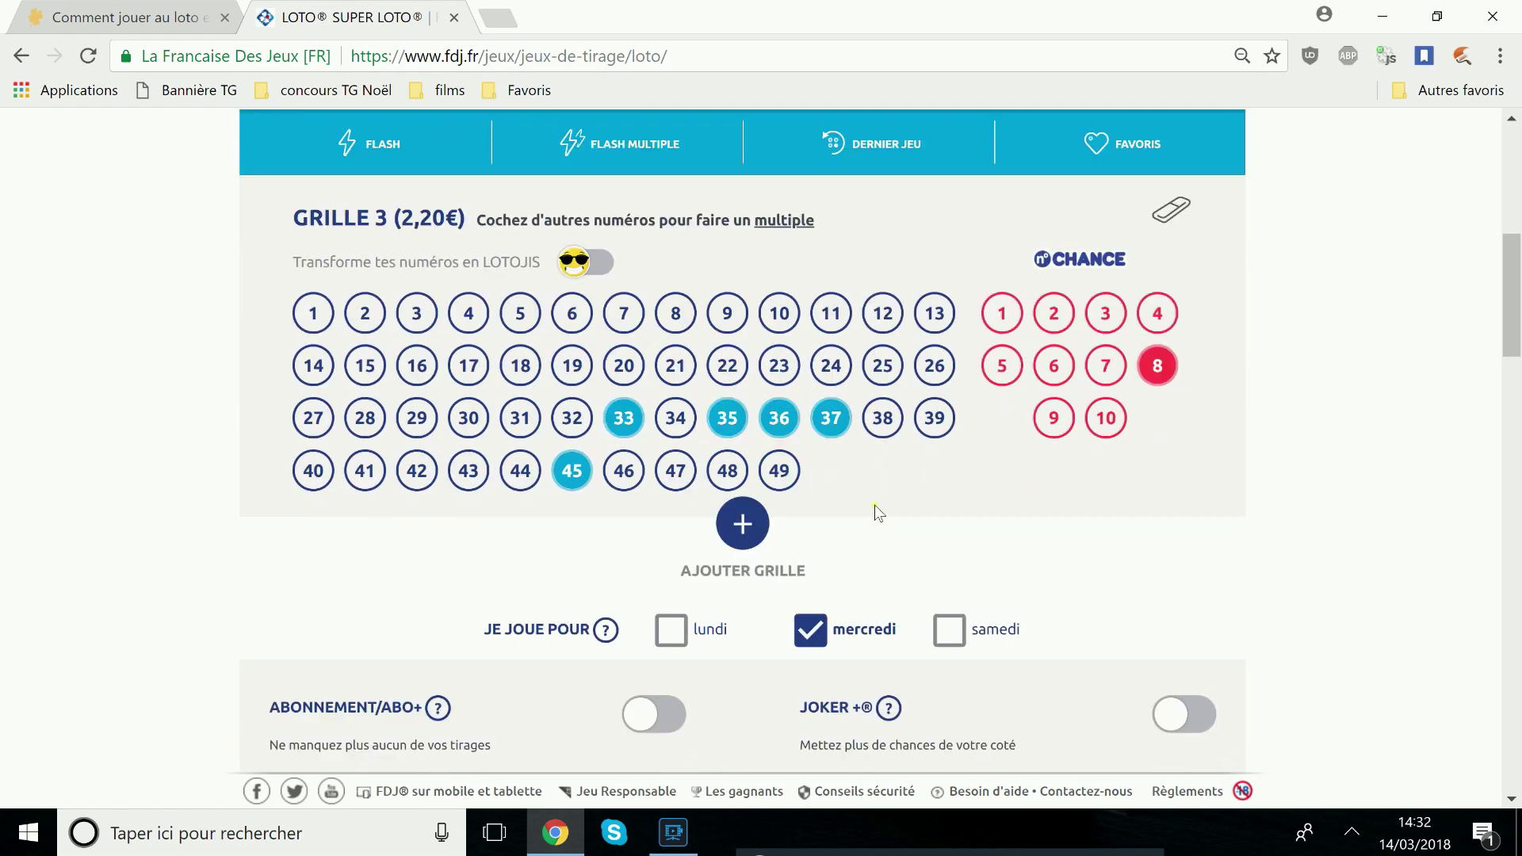
pyautogui.scroll(3, 540, 303)
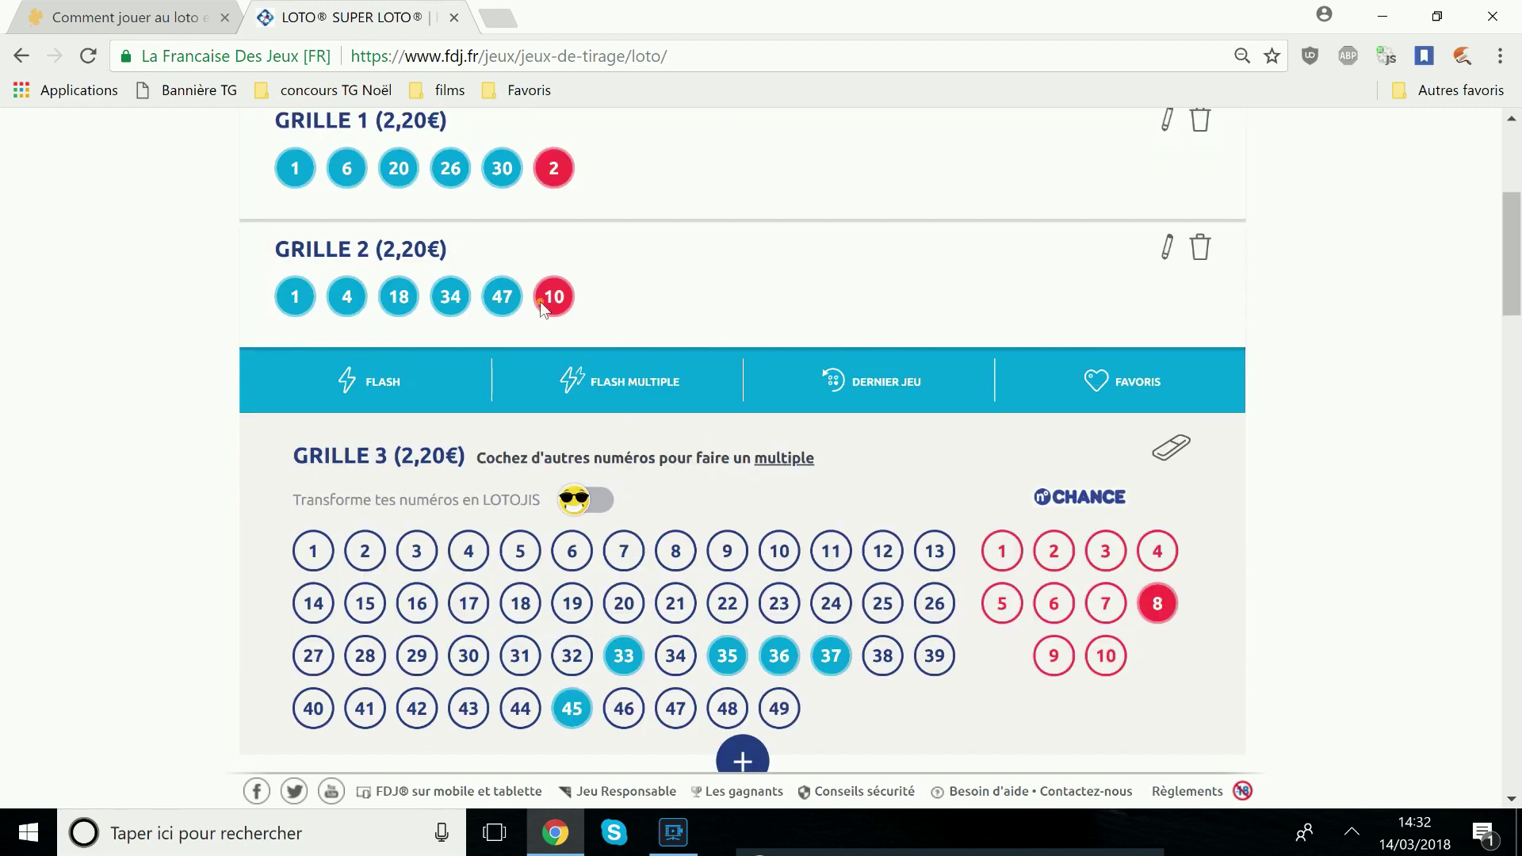
# Try adding the Monday and Saturday draws, then leave only the Wednesday draw selected
pyautogui.scroll(-6, 998, 491)
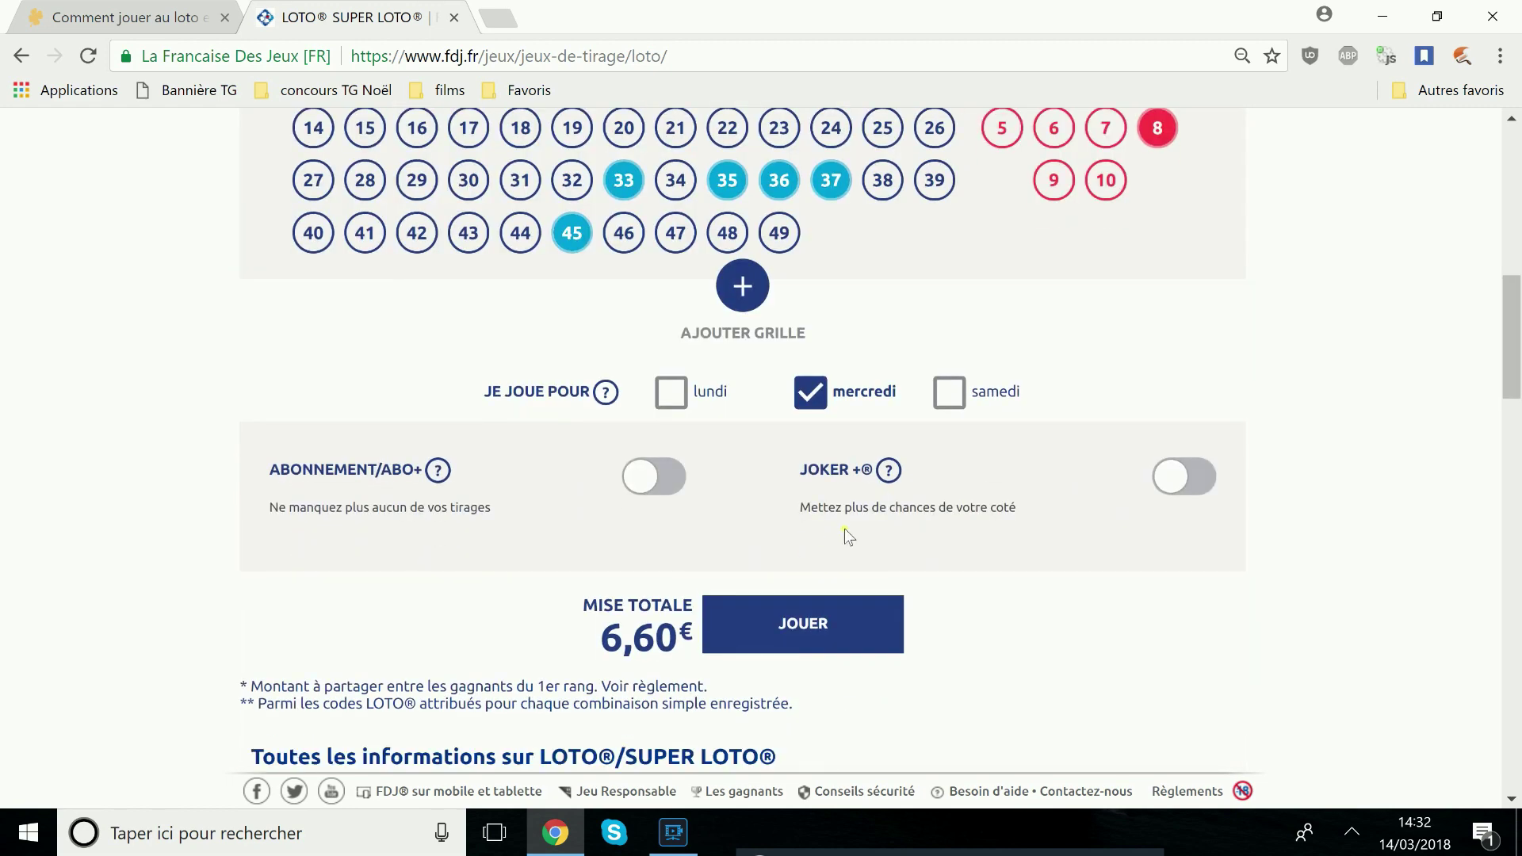
pyautogui.click(689, 401)
pyautogui.click(953, 399)
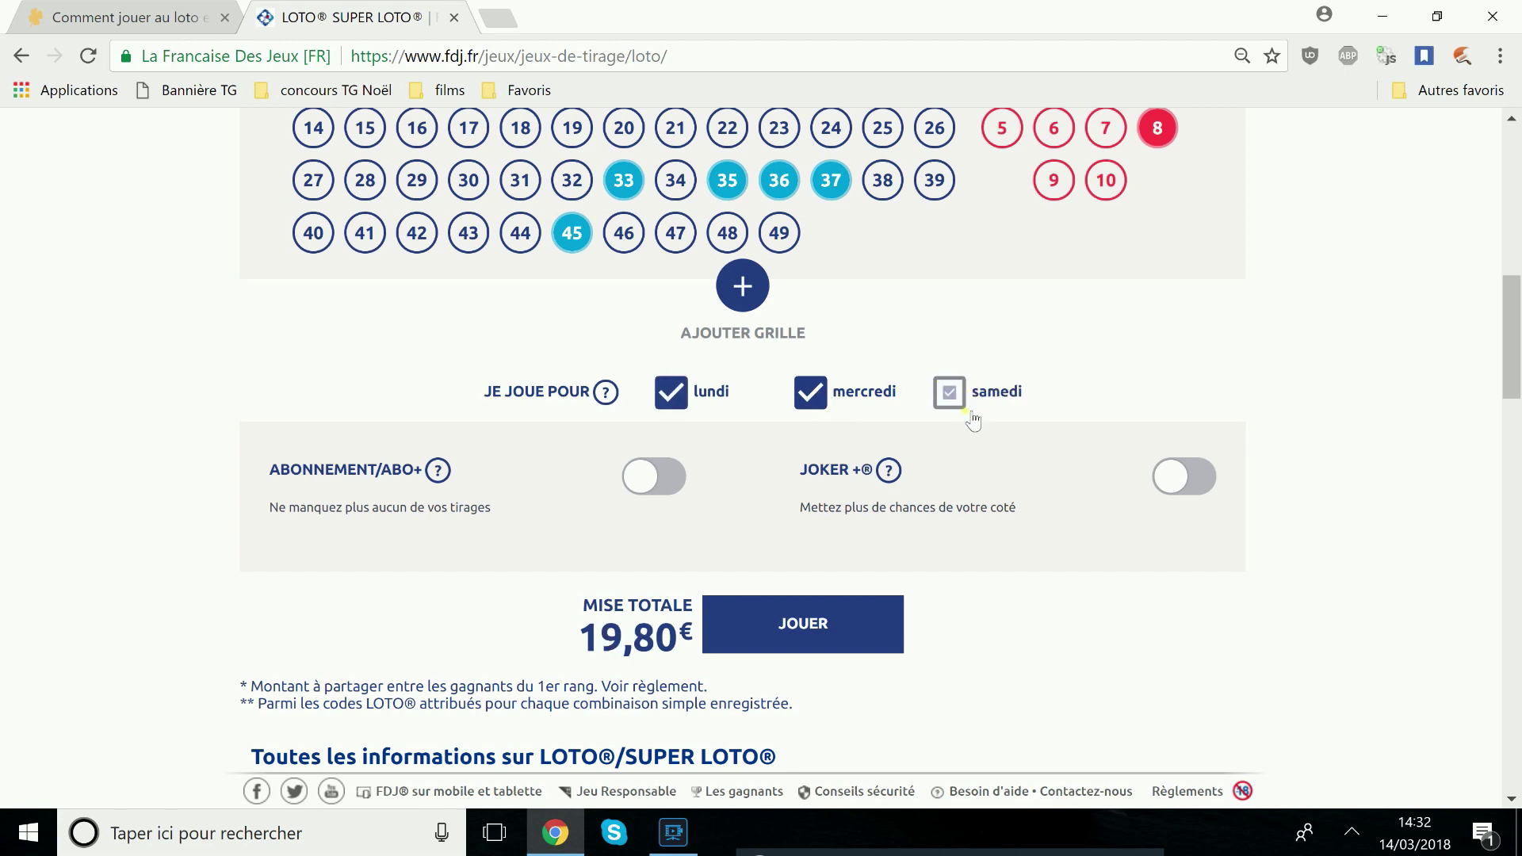
pyautogui.click(672, 394)
pyautogui.click(950, 395)
pyautogui.click(813, 394)
pyautogui.click(816, 396)
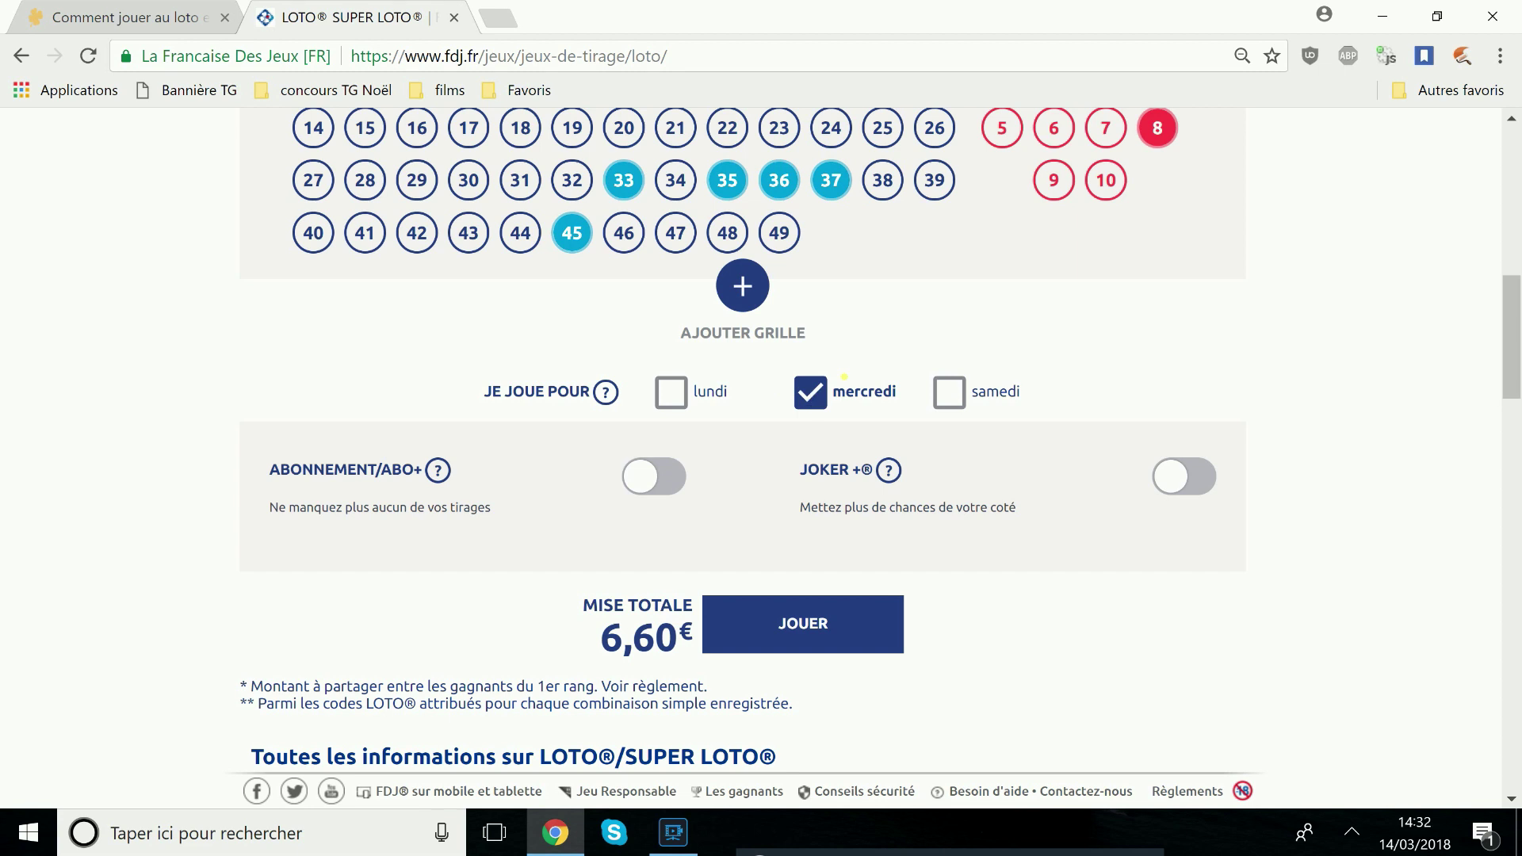
# Try the ABO+ subscription at 4, 5 and 3 weeks, then switch it off
pyautogui.click(625, 476)
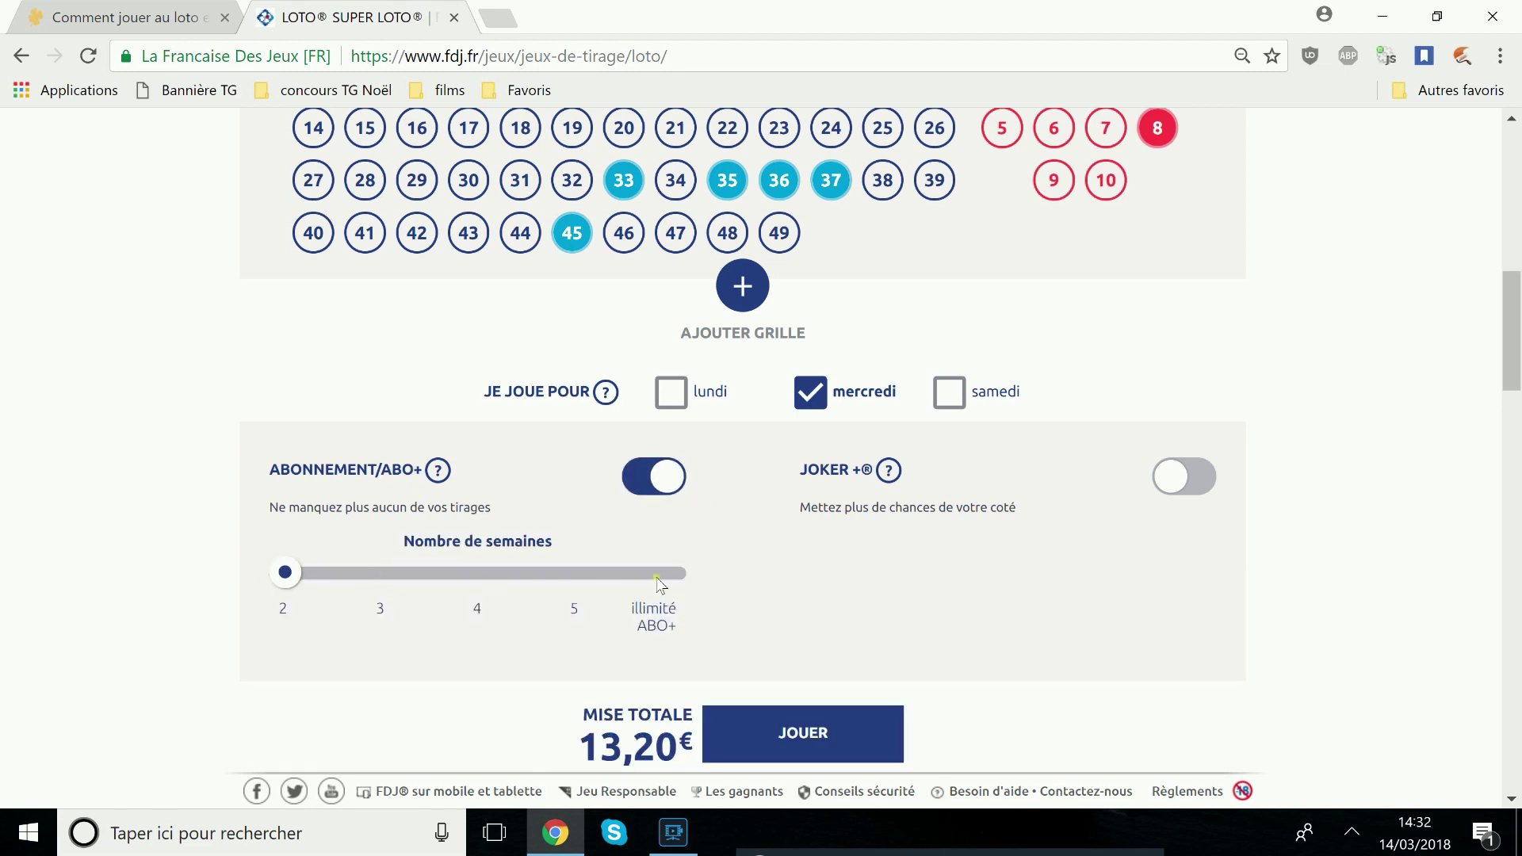
pyautogui.click(475, 572)
pyautogui.click(577, 573)
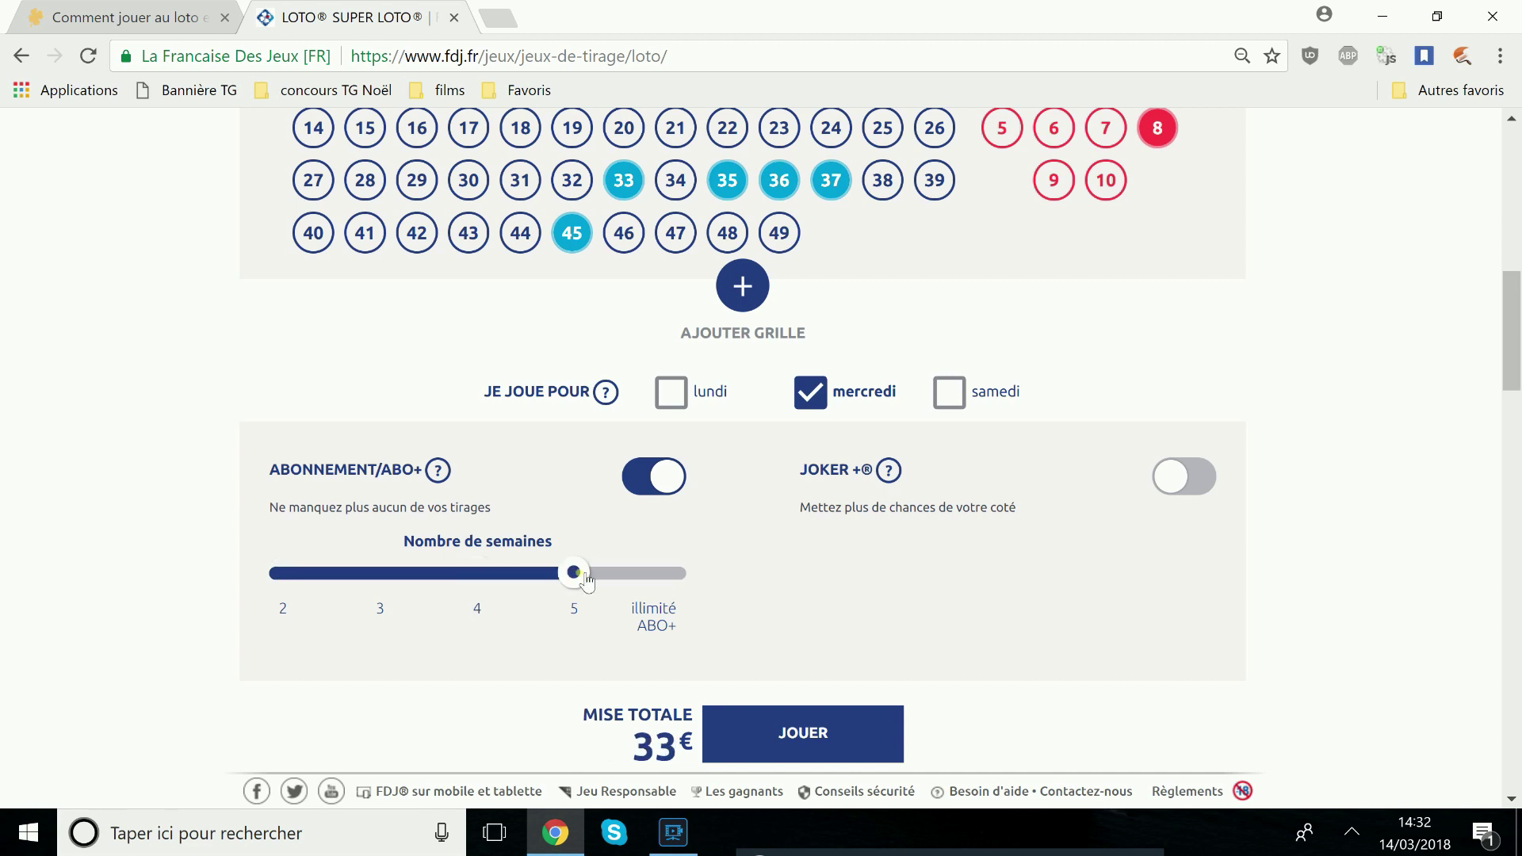
pyautogui.moveTo(574, 572); pyautogui.dragTo(285, 574)
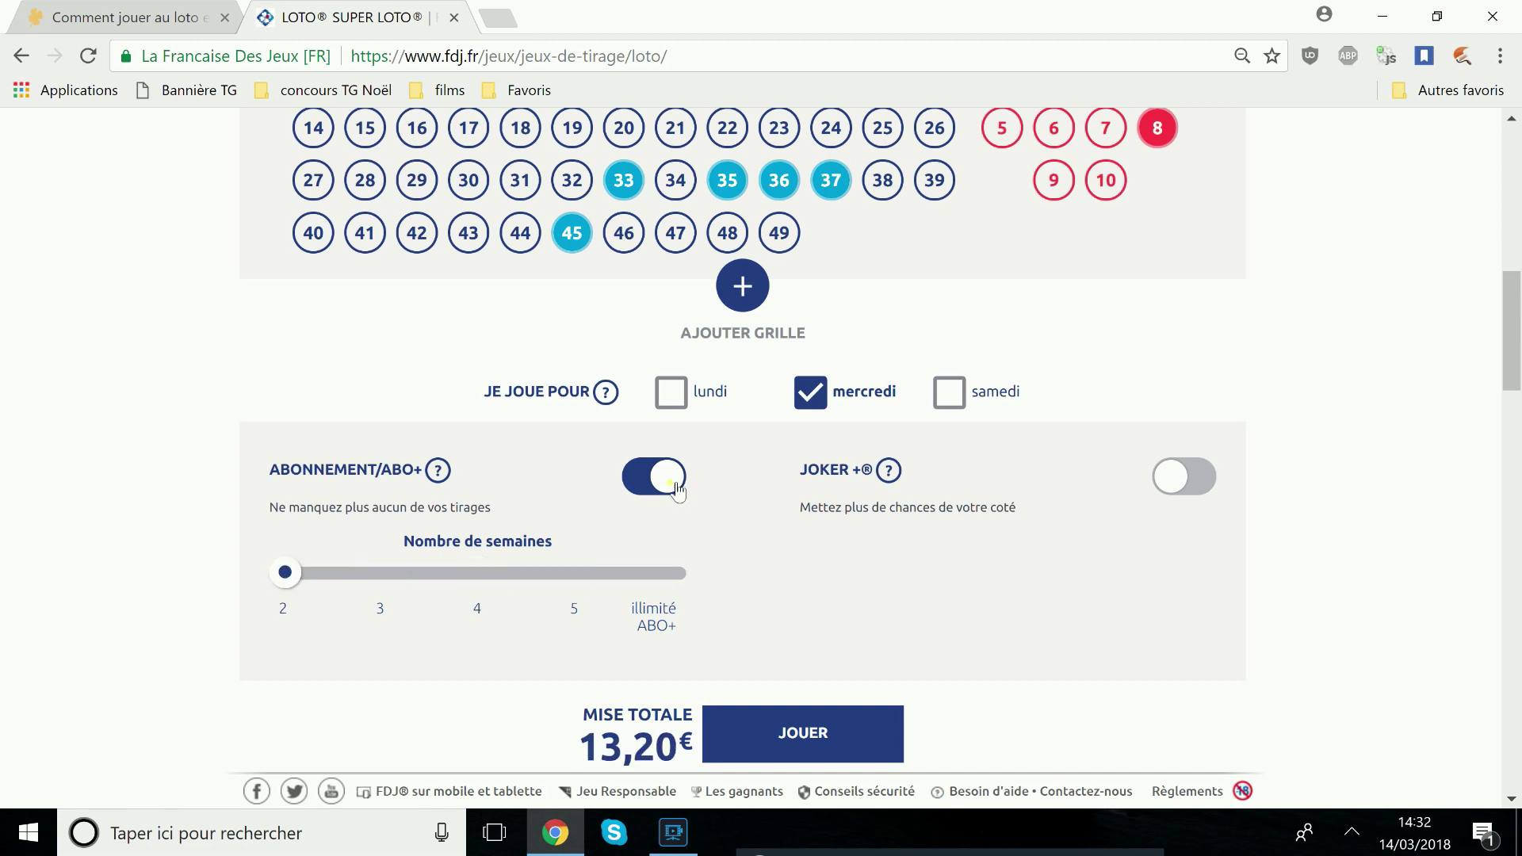
pyautogui.click(670, 479)
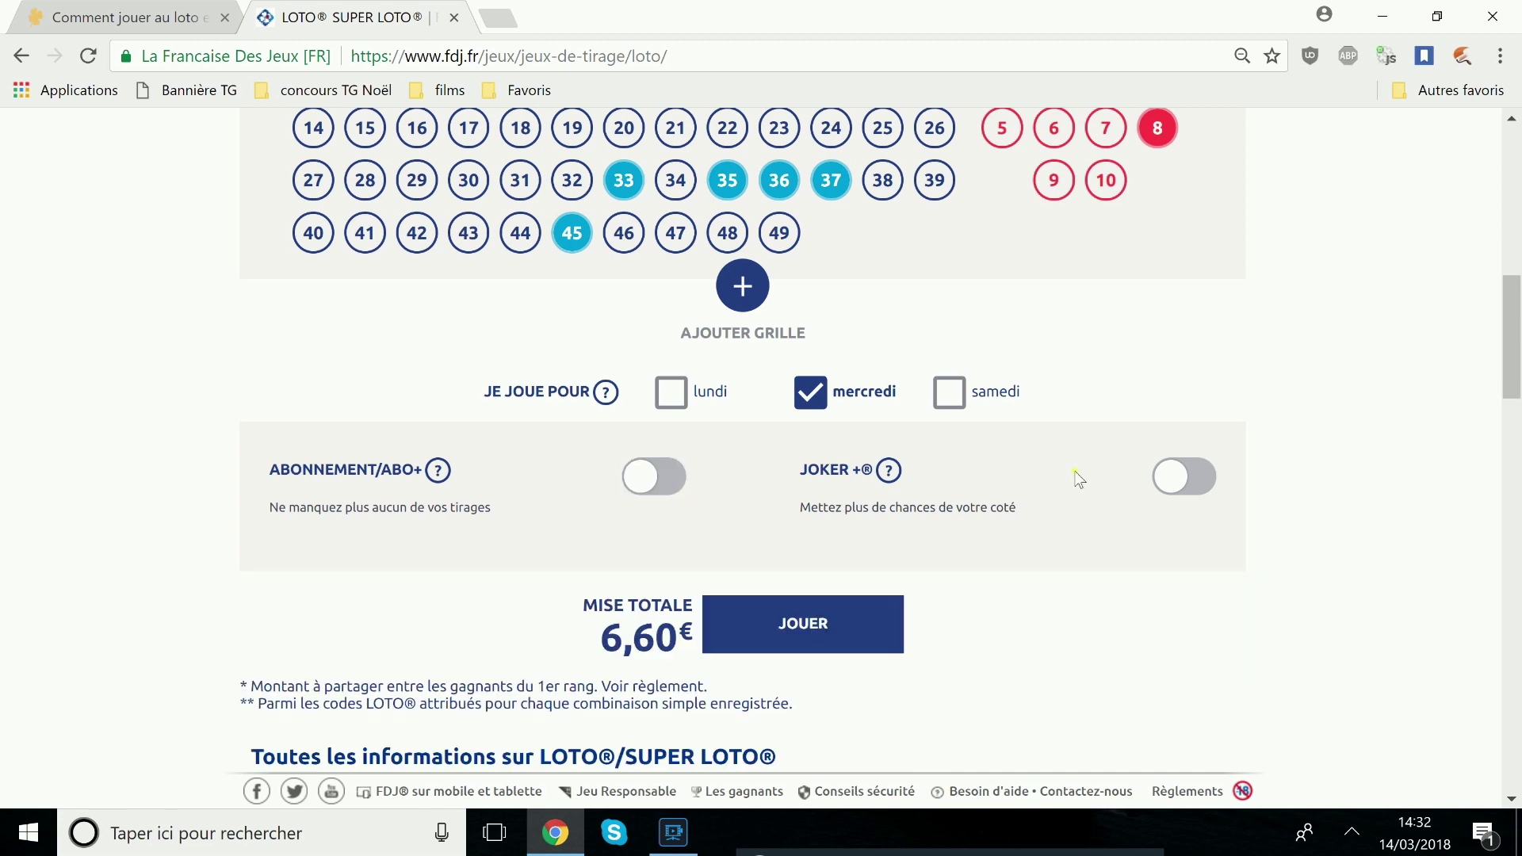
# Try Joker+ at 2€ and 1€, leave it off, and play the 6,60 € bet
pyautogui.click(1184, 479)
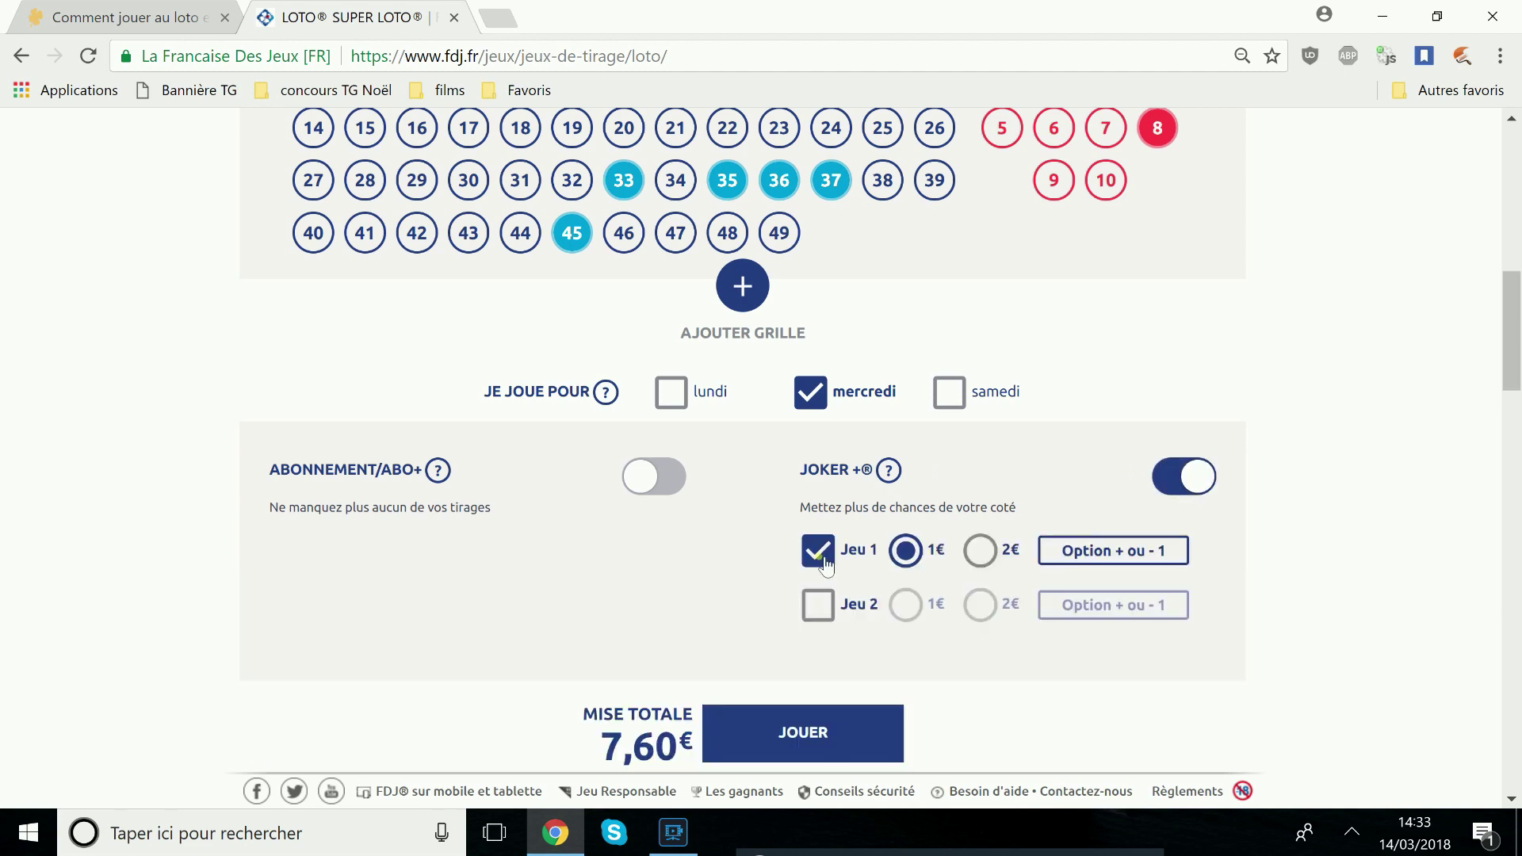
pyautogui.click(980, 550)
pyautogui.click(905, 550)
pyautogui.click(1186, 488)
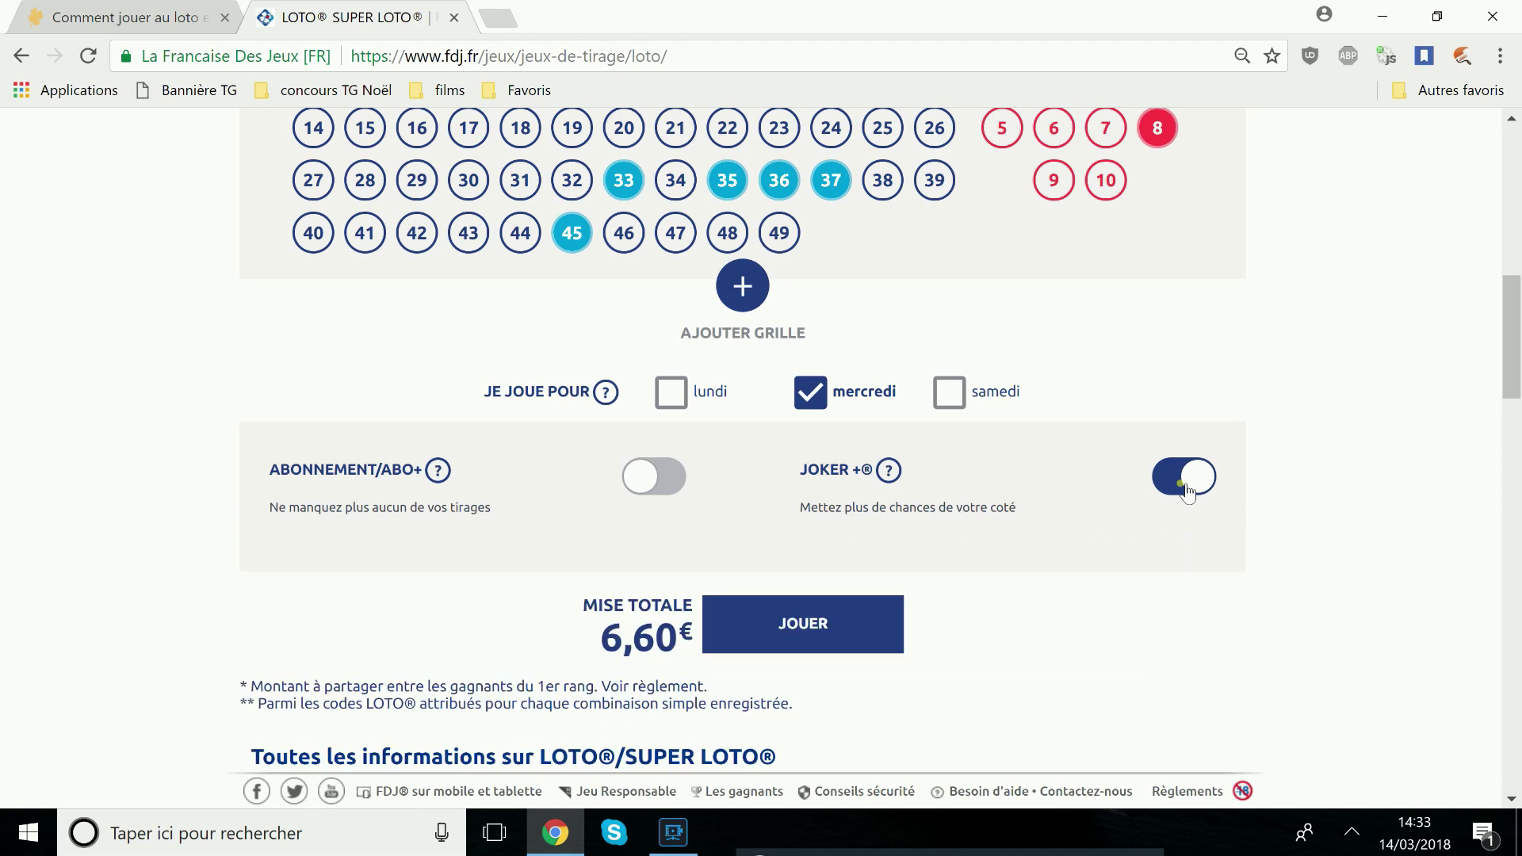
pyautogui.scroll(-2, 888, 531)
pyautogui.tripleClick(577, 501)
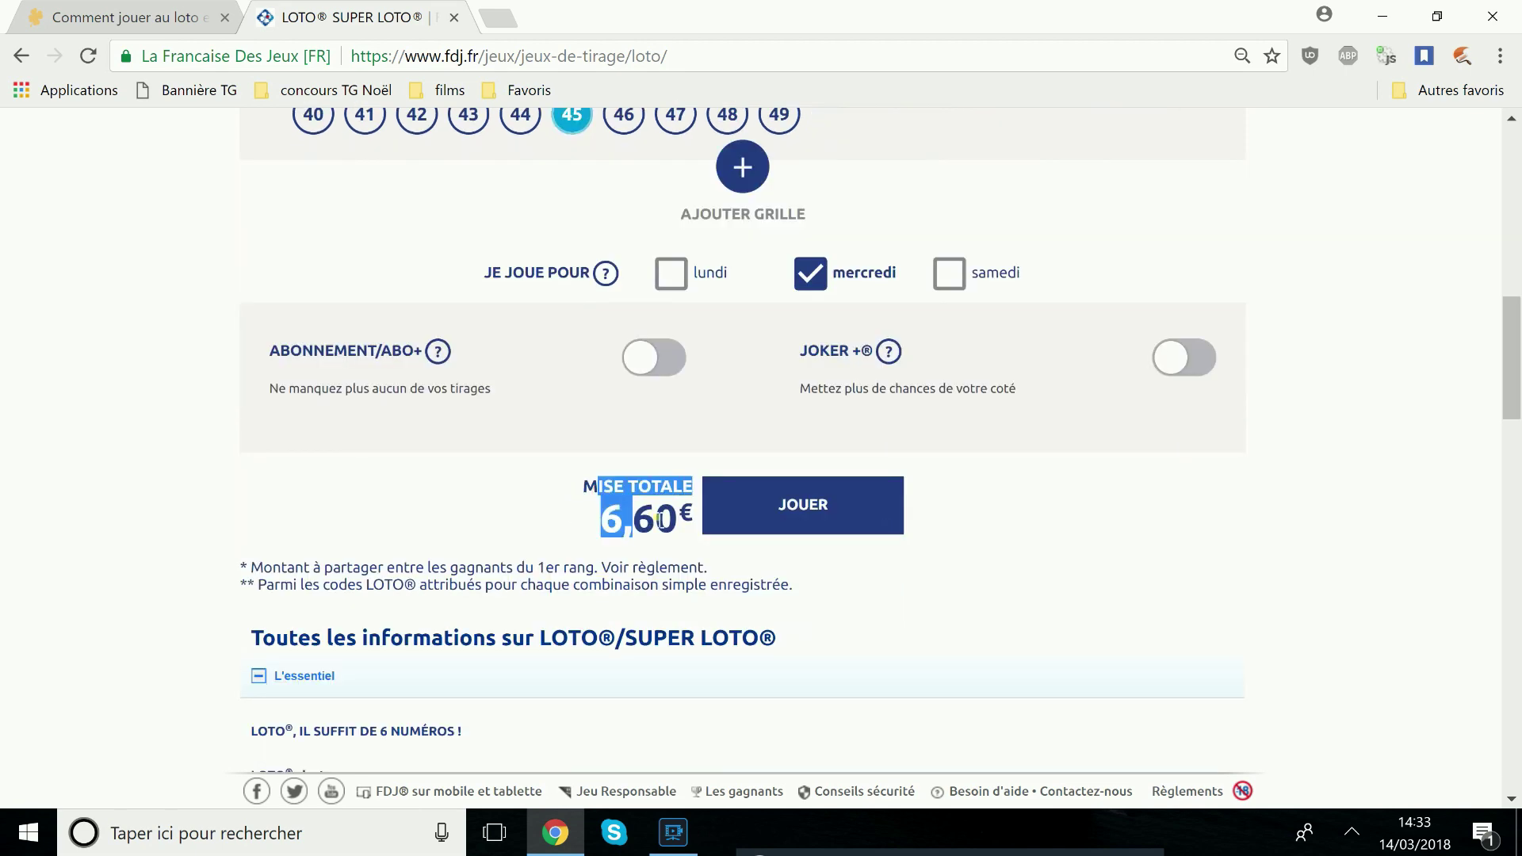
pyautogui.click(847, 511)
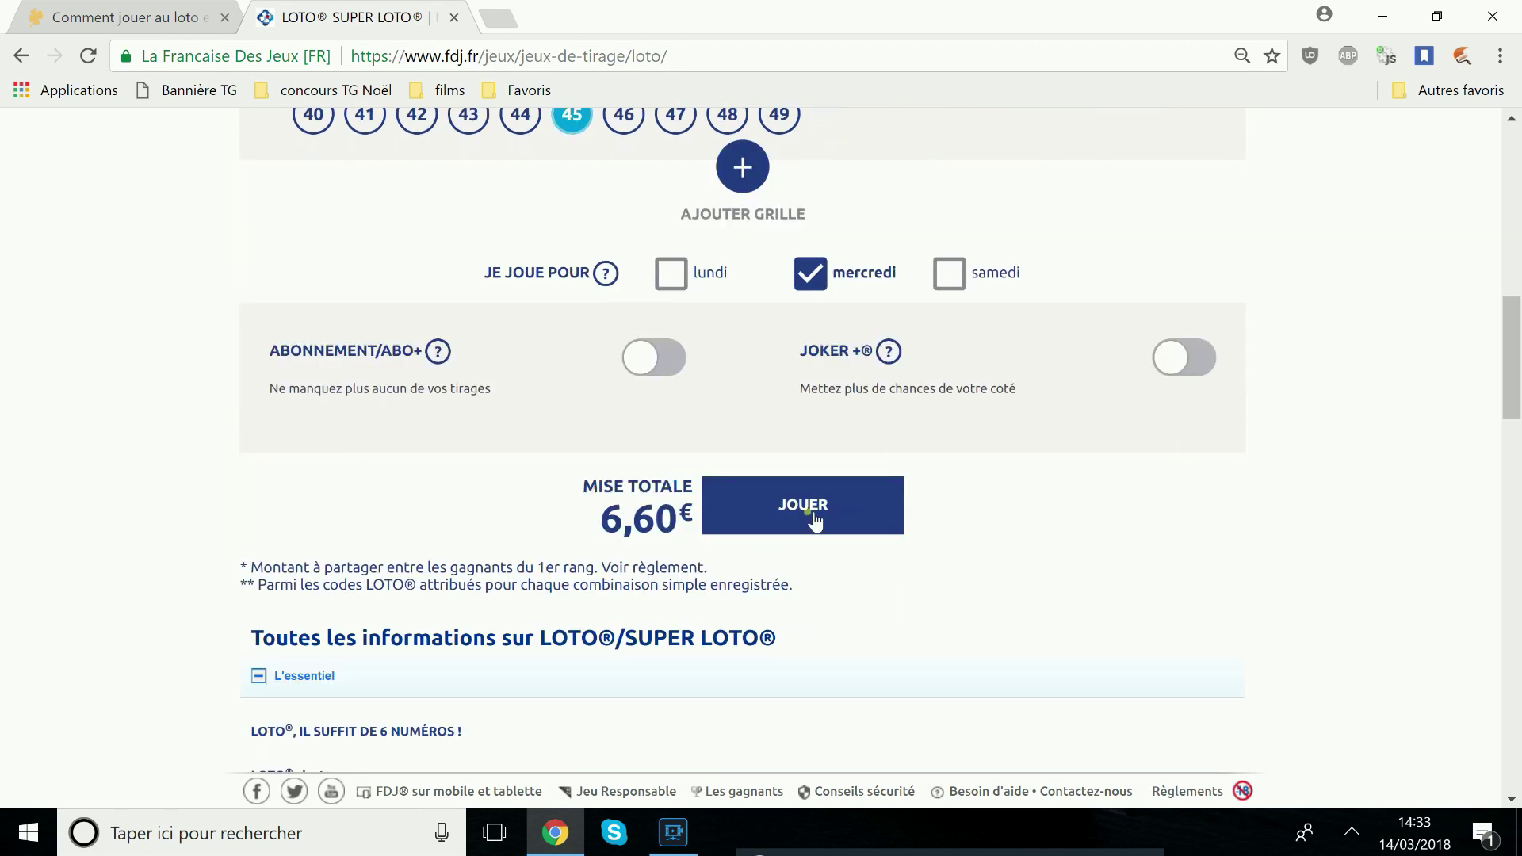
pyautogui.click(814, 520)
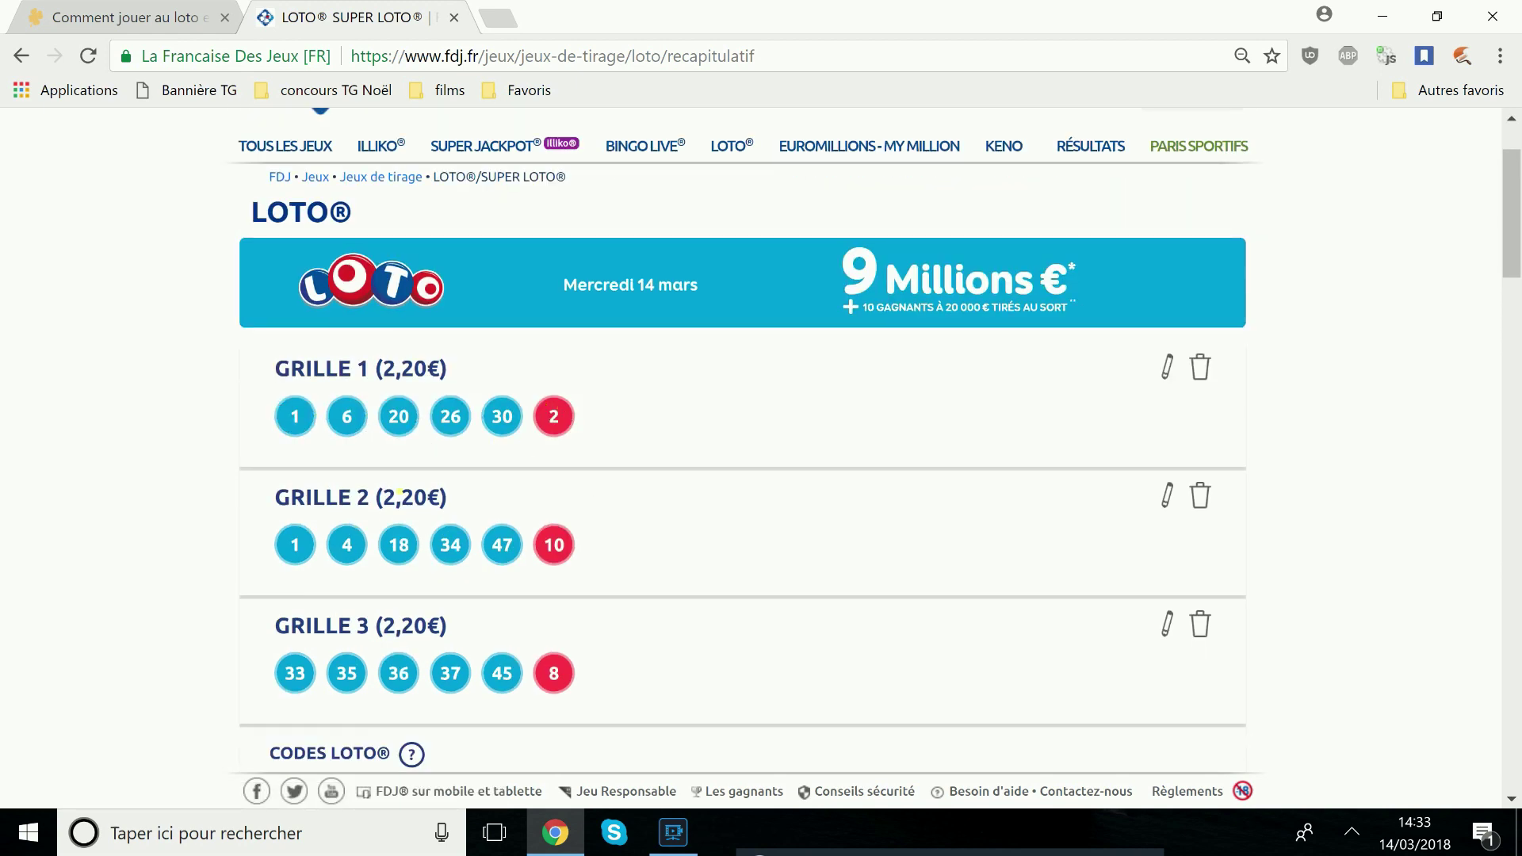
pyautogui.scroll(-1, 585, 544)
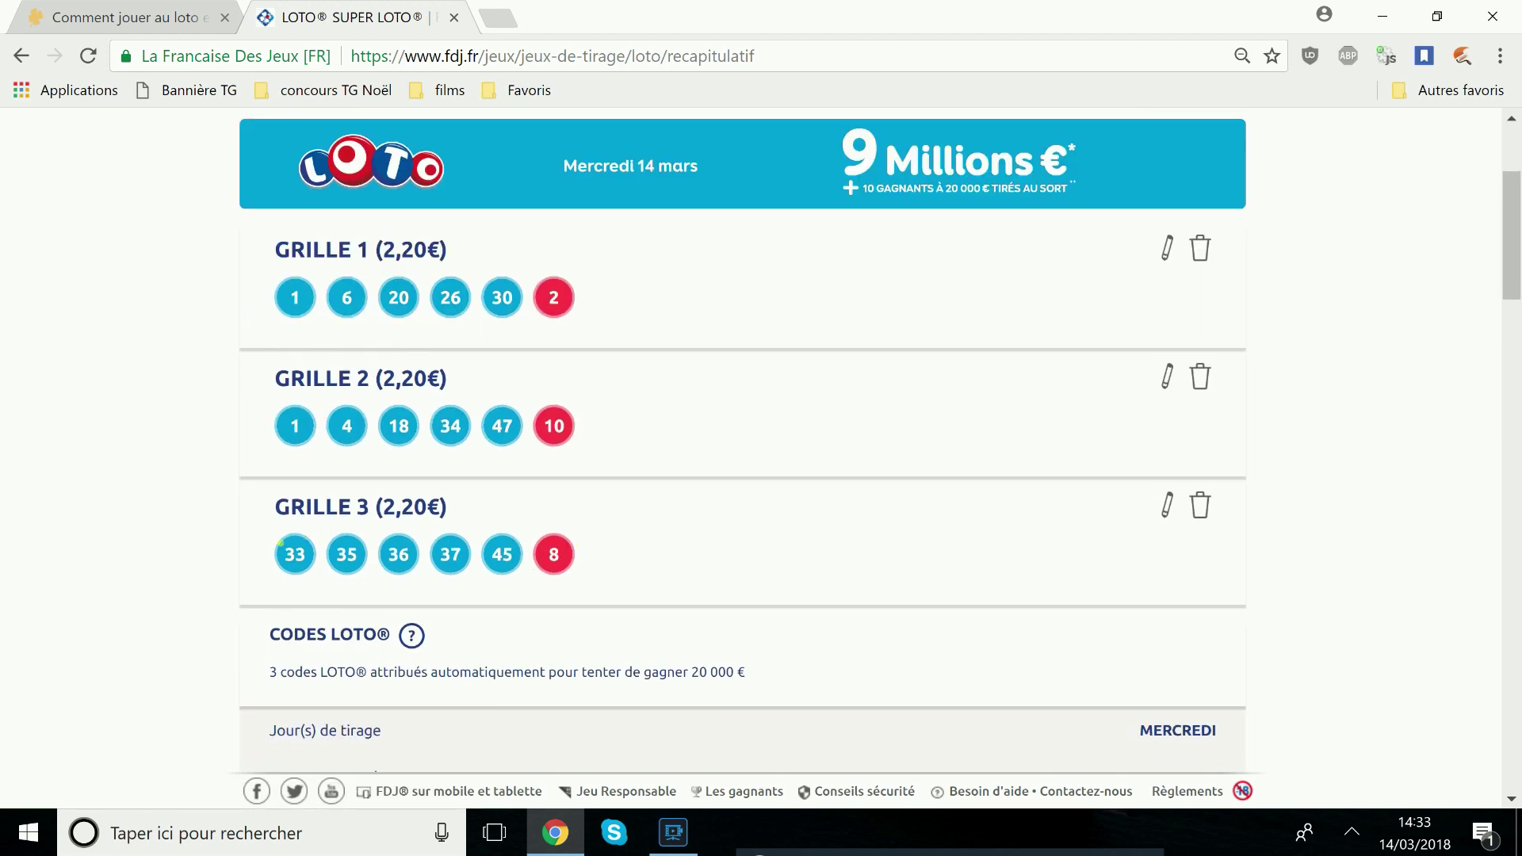
pyautogui.scroll(-3, 561, 550)
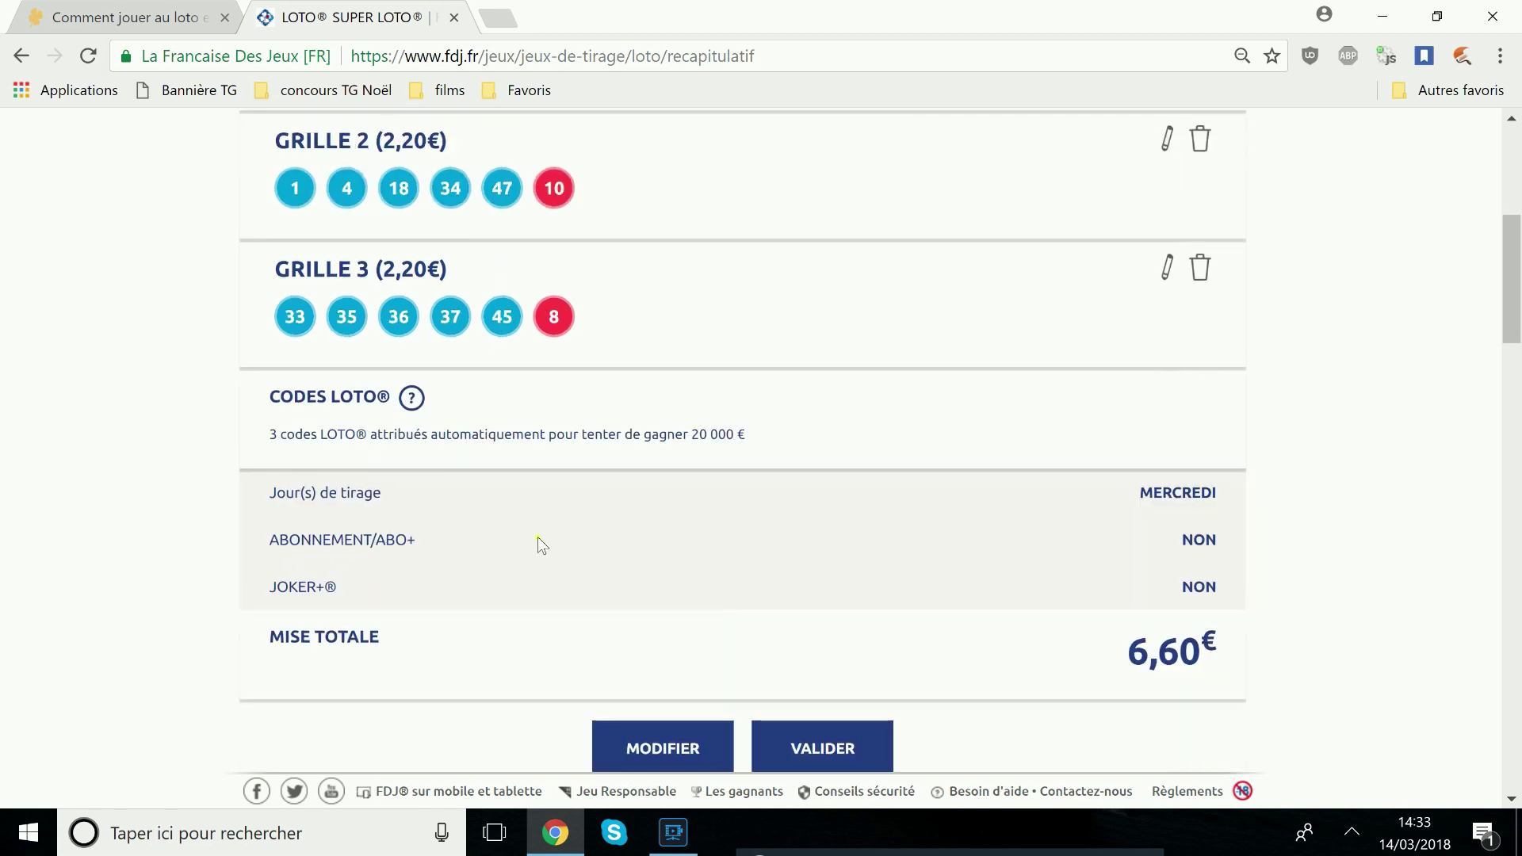
pyautogui.moveTo(266, 436); pyautogui.dragTo(750, 438)
pyautogui.click(753, 441)
pyautogui.scroll(-2, 1143, 403)
pyautogui.moveTo(1197, 378); pyautogui.dragTo(1182, 470)
pyautogui.scroll(-1, 1141, 472)
pyautogui.moveTo(1128, 417); pyautogui.dragTo(1200, 418)
pyautogui.click(1219, 418)
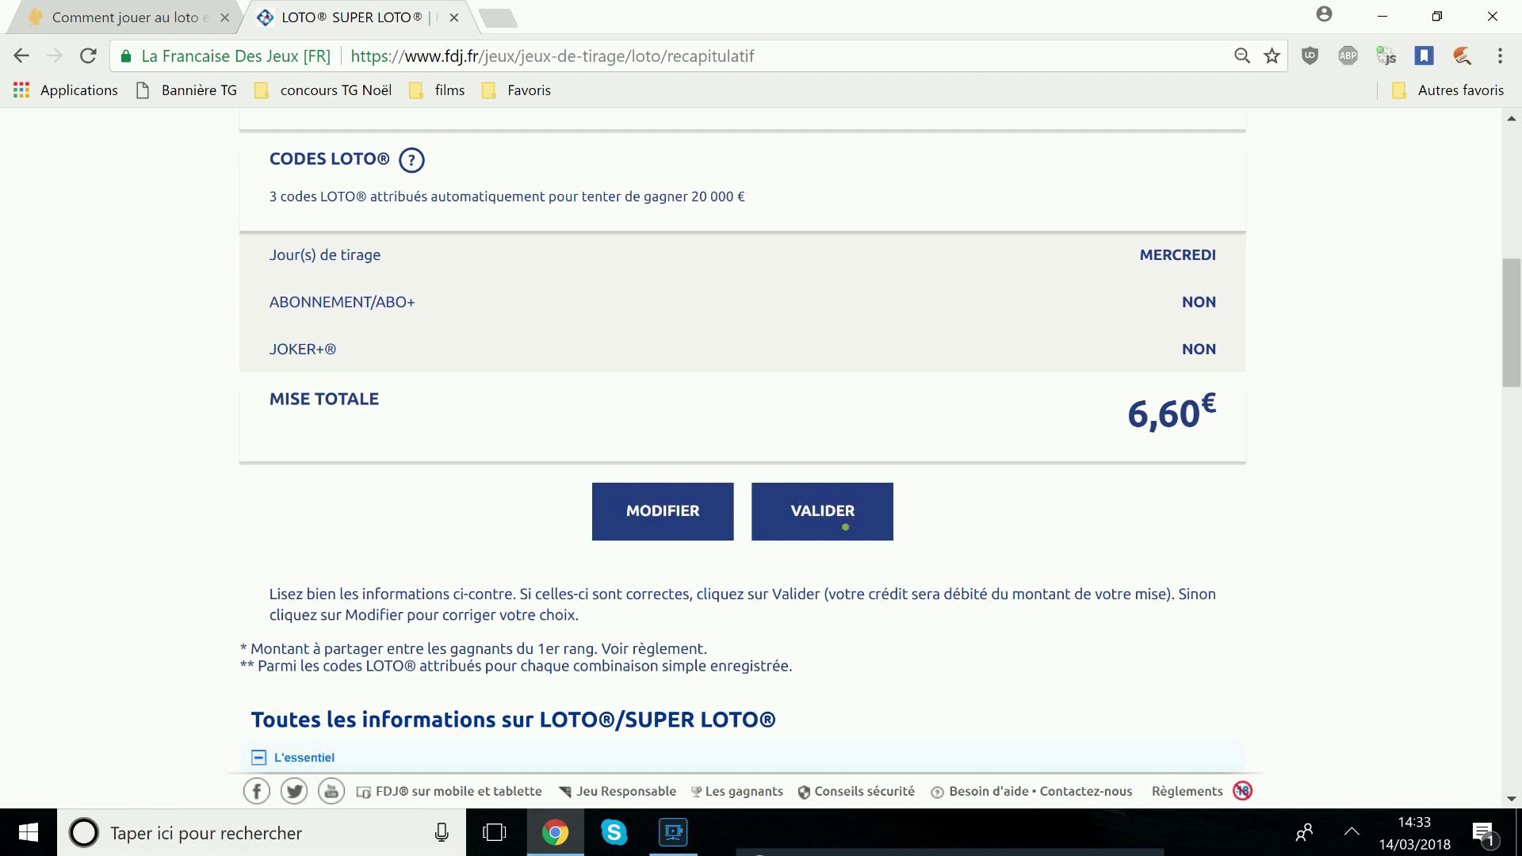
# Validate the three-grid bet and review the bet date, time and game identifier on the confirmation
pyautogui.click(832, 512)
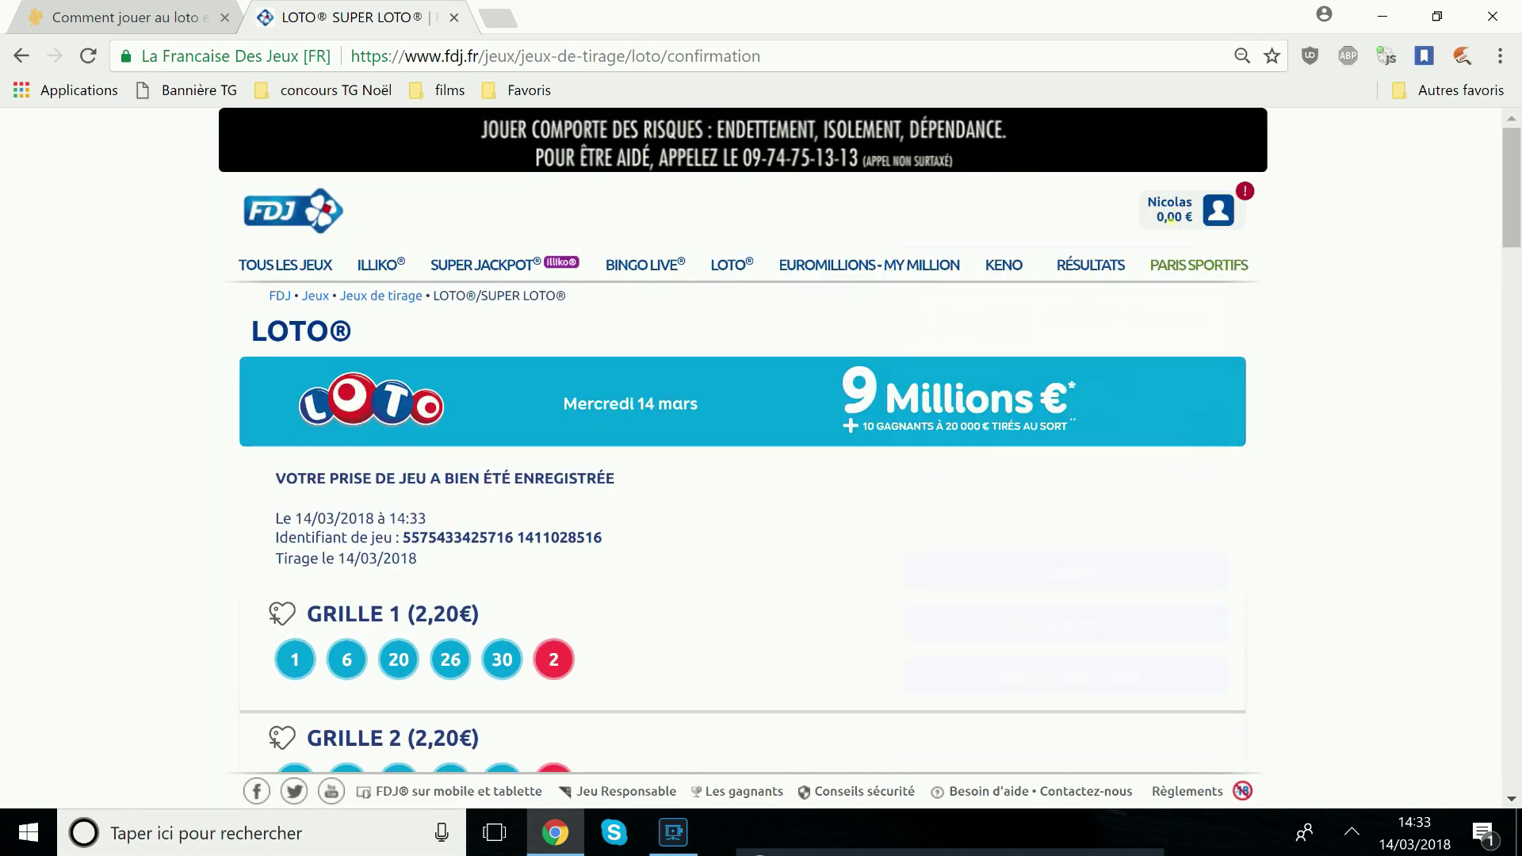
pyautogui.click(1351, 438)
pyautogui.scroll(-3, 764, 533)
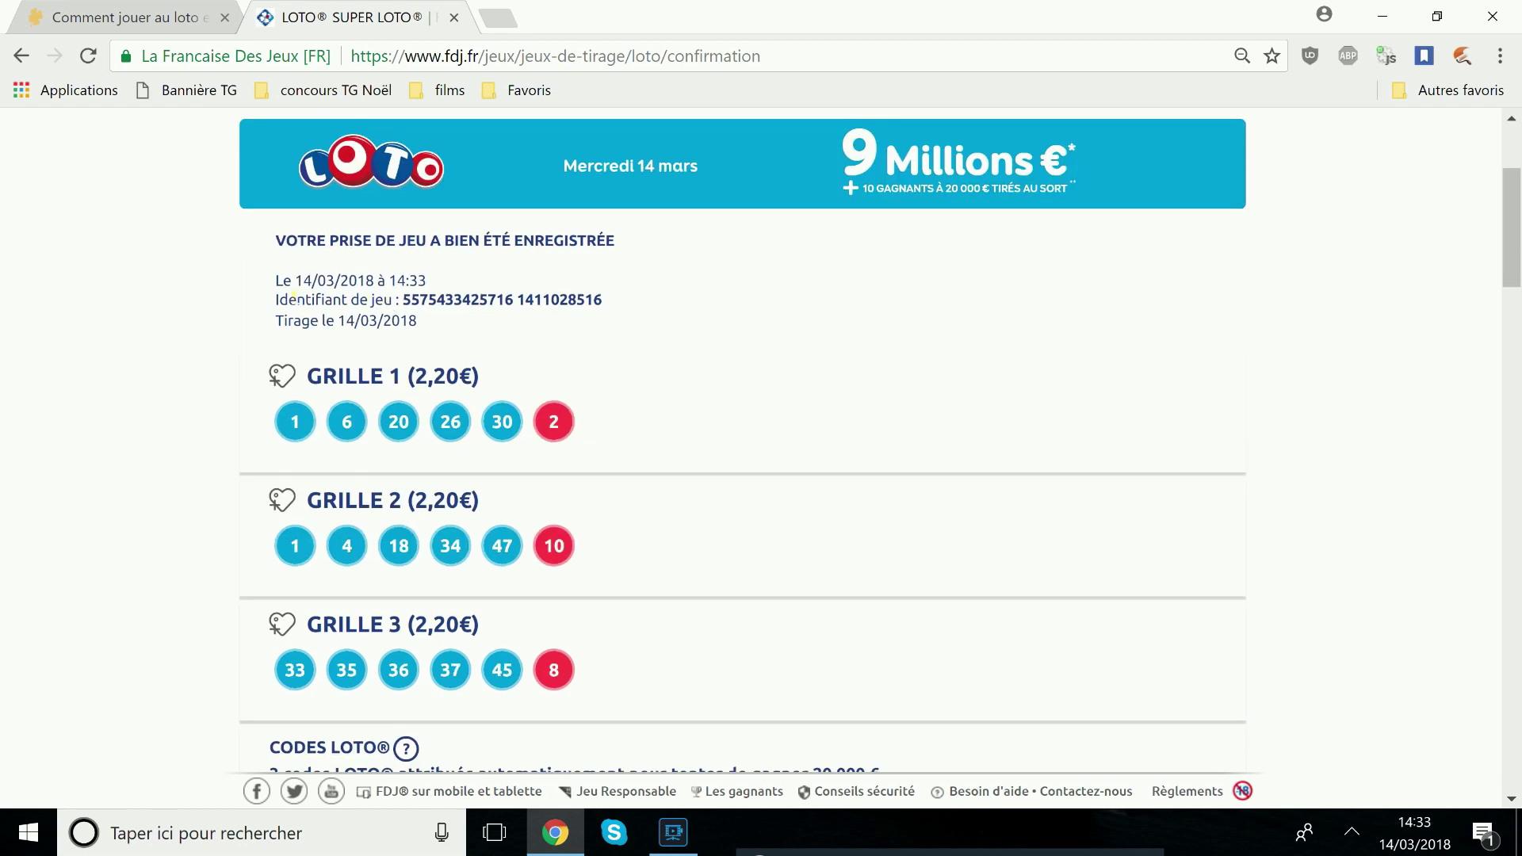
pyautogui.moveTo(276, 281); pyautogui.dragTo(427, 287)
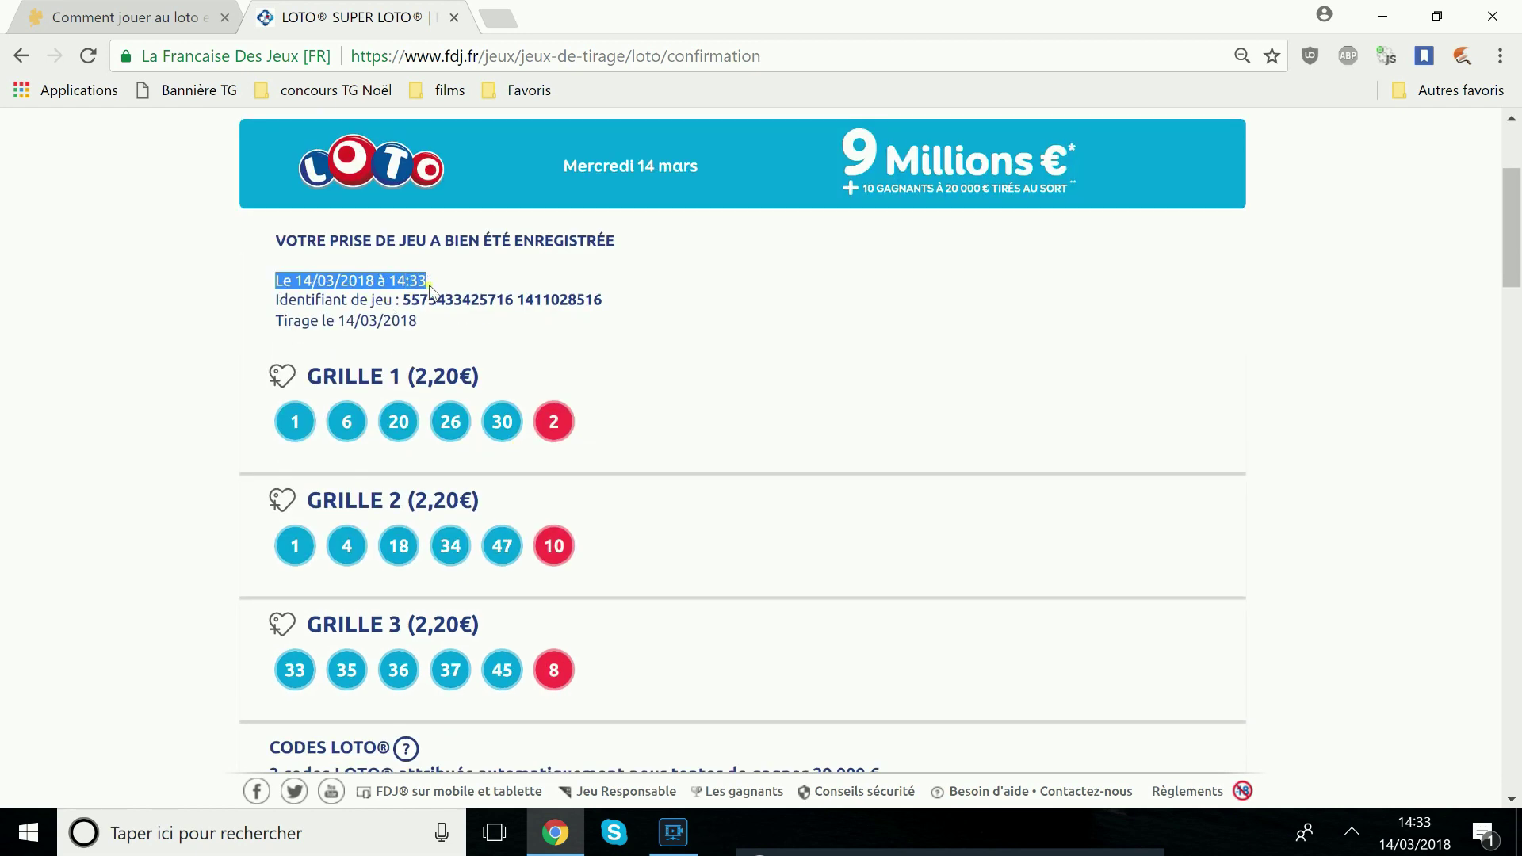
pyautogui.moveTo(274, 299); pyautogui.dragTo(615, 296)
pyautogui.click(395, 337)
pyautogui.moveTo(272, 320); pyautogui.dragTo(420, 320)
pyautogui.scroll(-2, 421, 321)
pyautogui.click(170, 349)
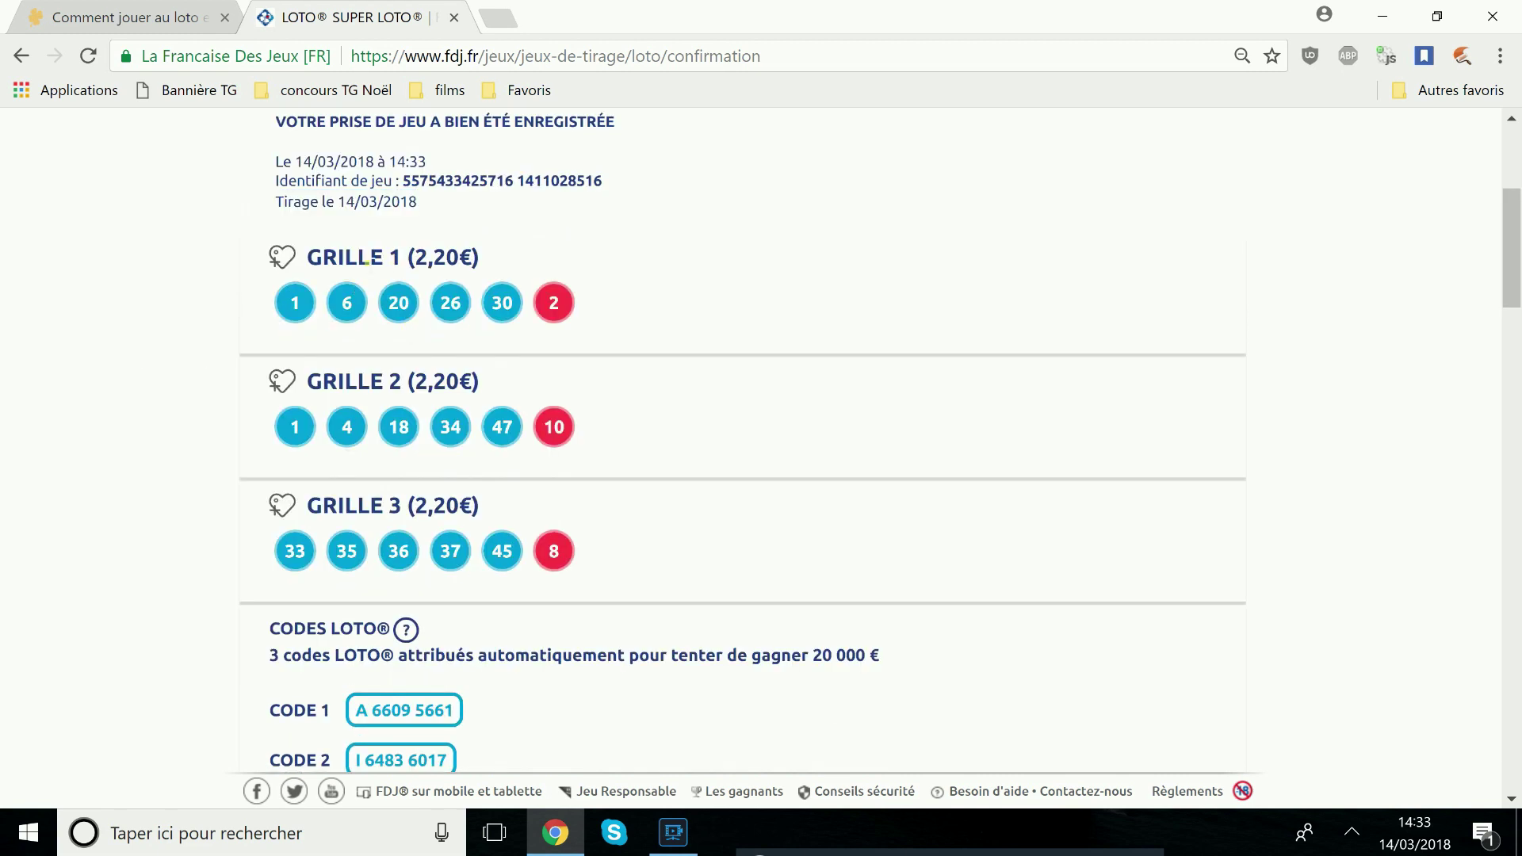
# Check the Loto codes listed for the grids, CODE 1 and CODE 2
pyautogui.scroll(-2, 277, 352)
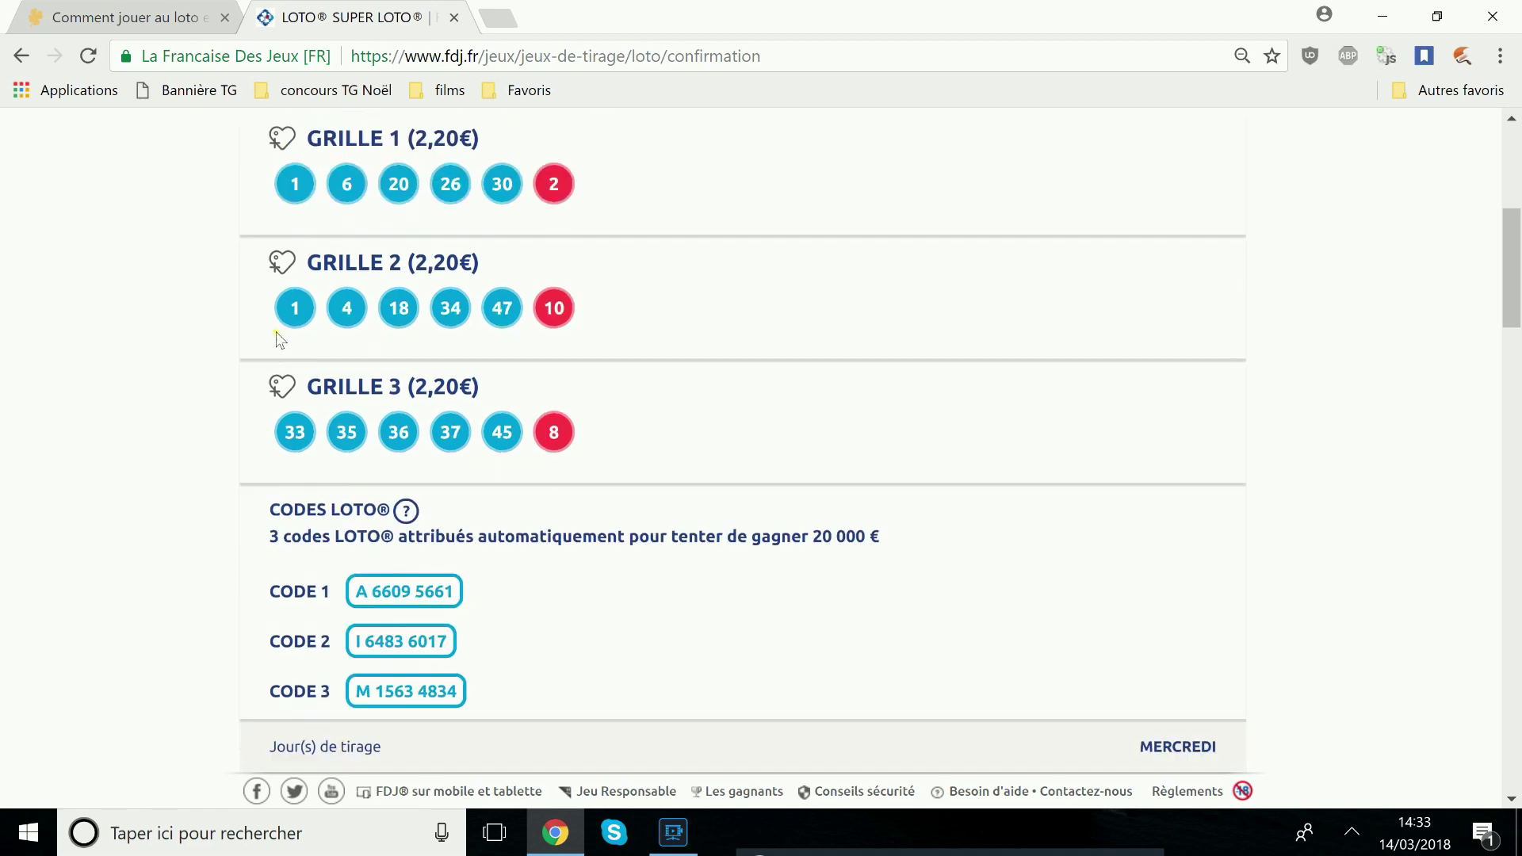
pyautogui.scroll(-2, 537, 309)
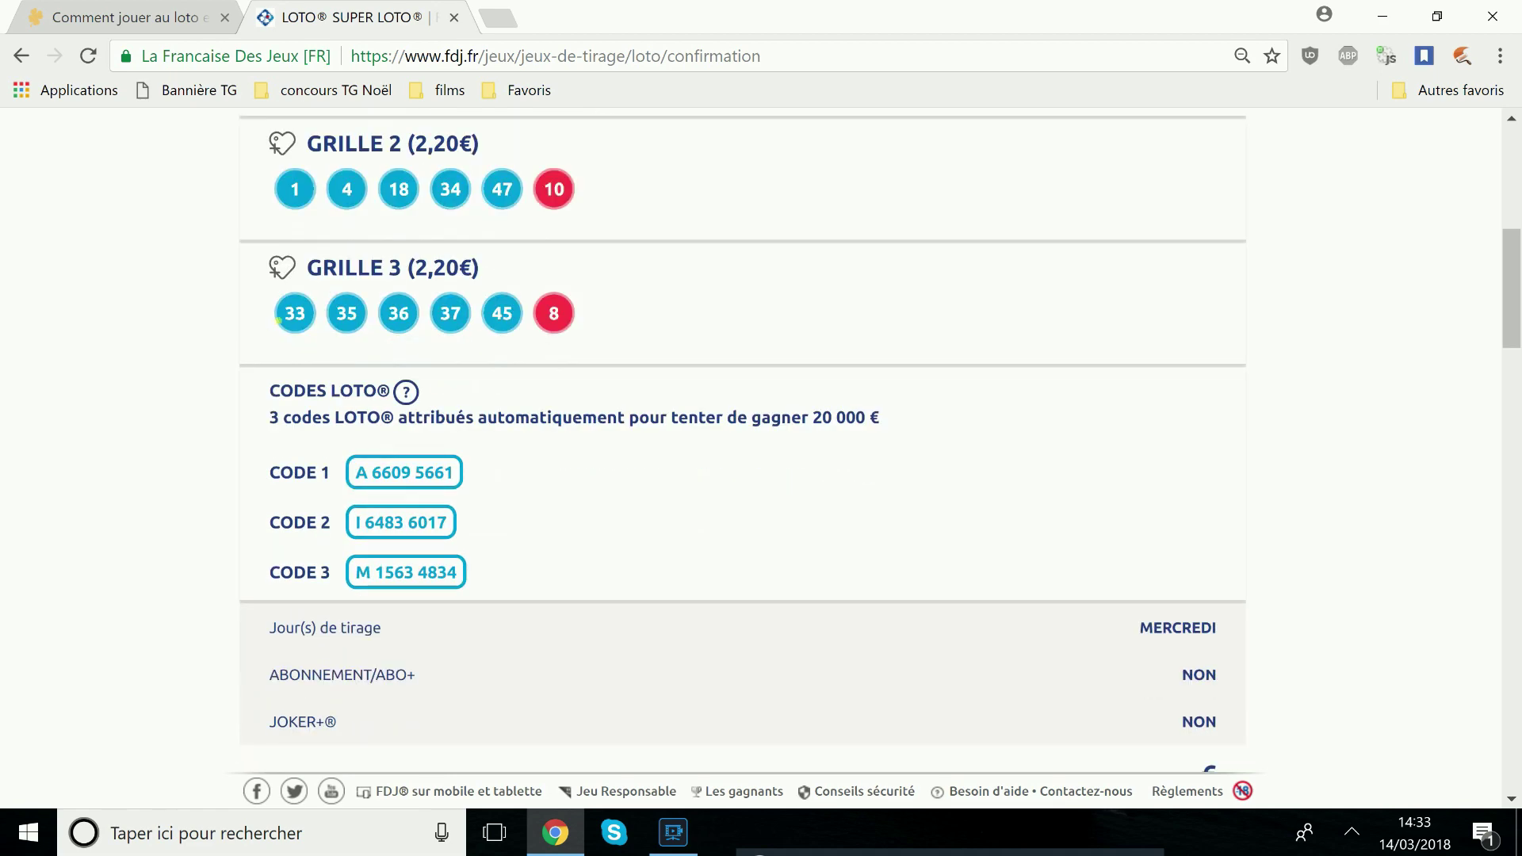
pyautogui.scroll(-1, 559, 317)
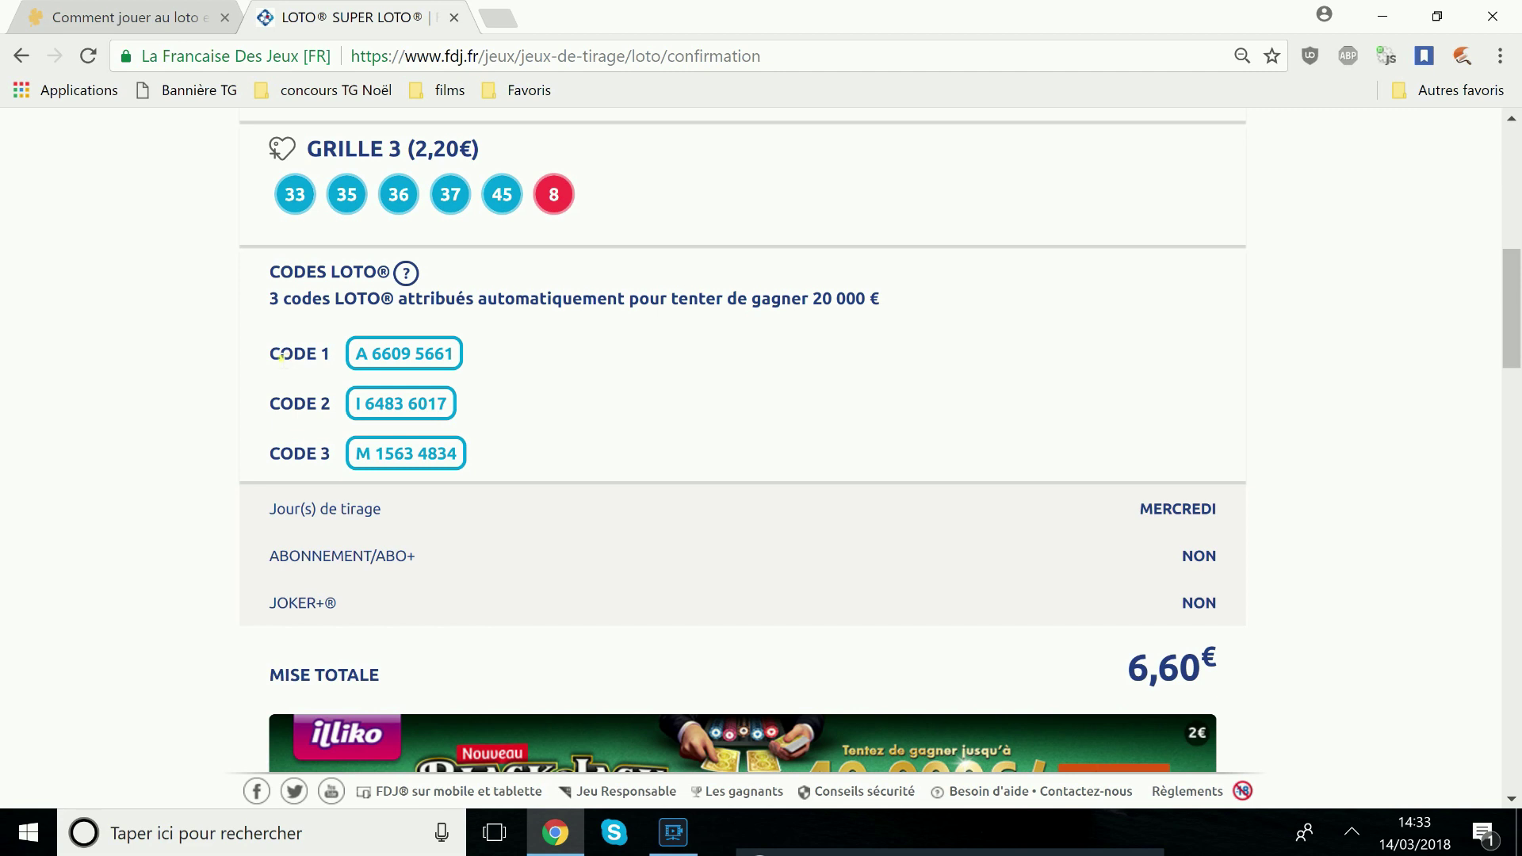
pyautogui.moveTo(281, 358); pyautogui.dragTo(494, 353)
pyautogui.moveTo(280, 404); pyautogui.dragTo(442, 405)
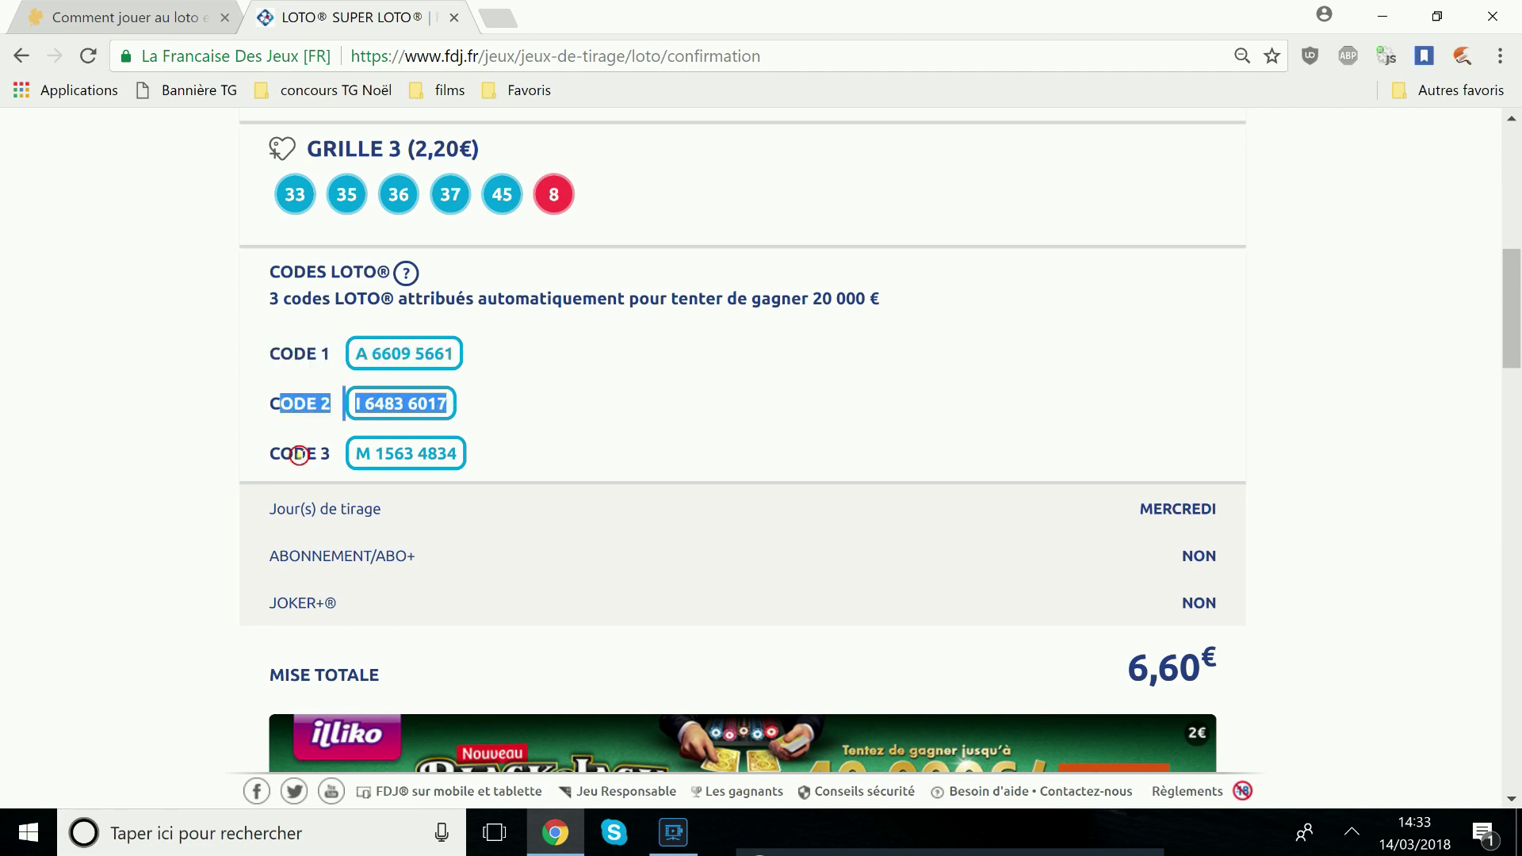
pyautogui.moveTo(298, 454); pyautogui.dragTo(550, 425)
pyautogui.click(251, 452)
# Verify the 6,60 € total stake, then return to the top of the page
pyautogui.scroll(-3, 1241, 388)
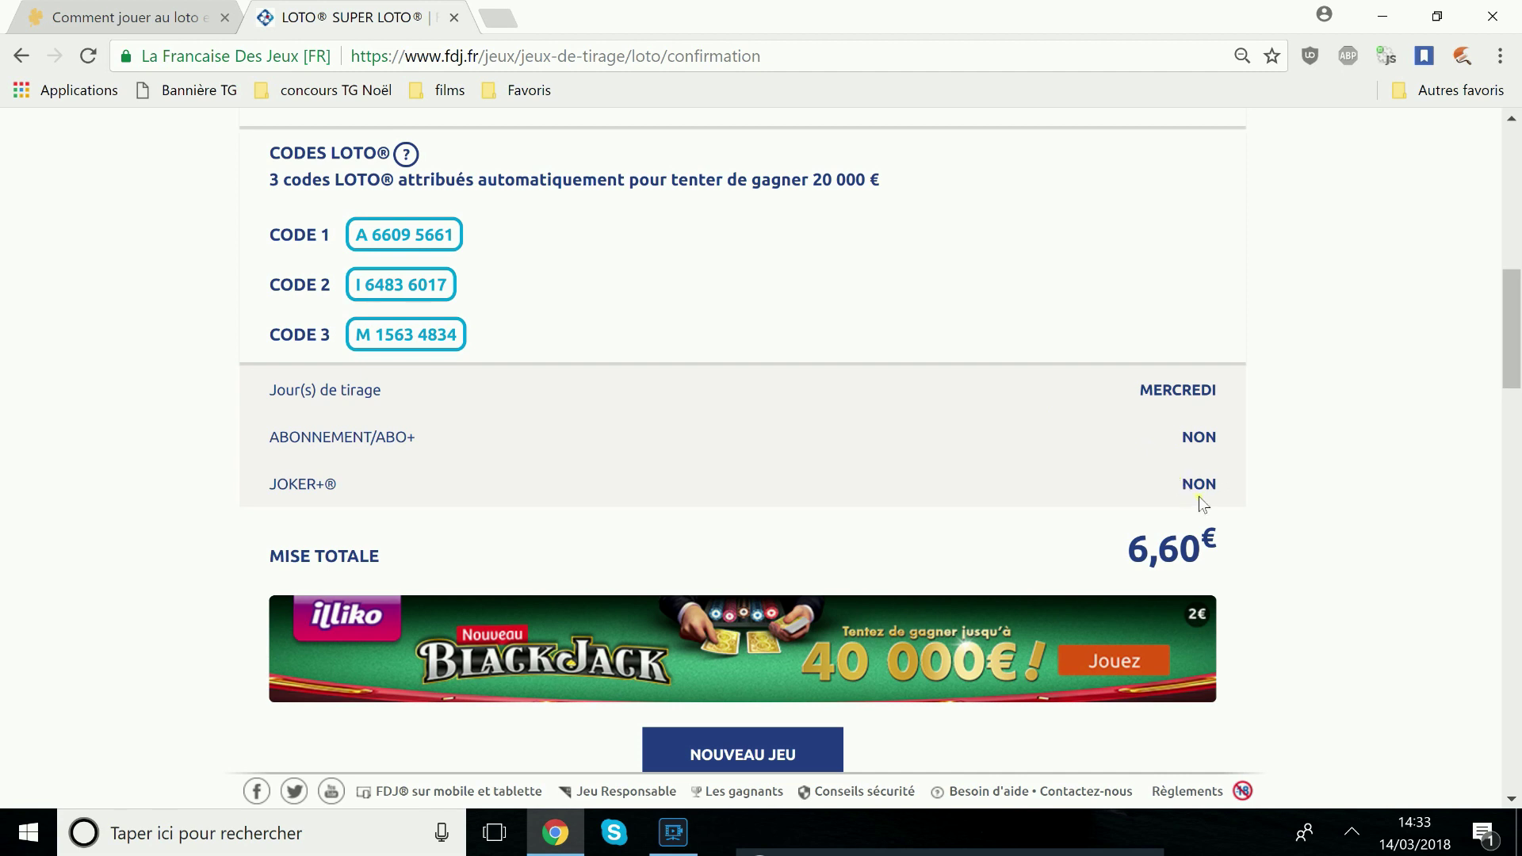
pyautogui.moveTo(1128, 556); pyautogui.dragTo(1317, 607)
pyautogui.click(1191, 563)
pyautogui.scroll(-1, 933, 611)
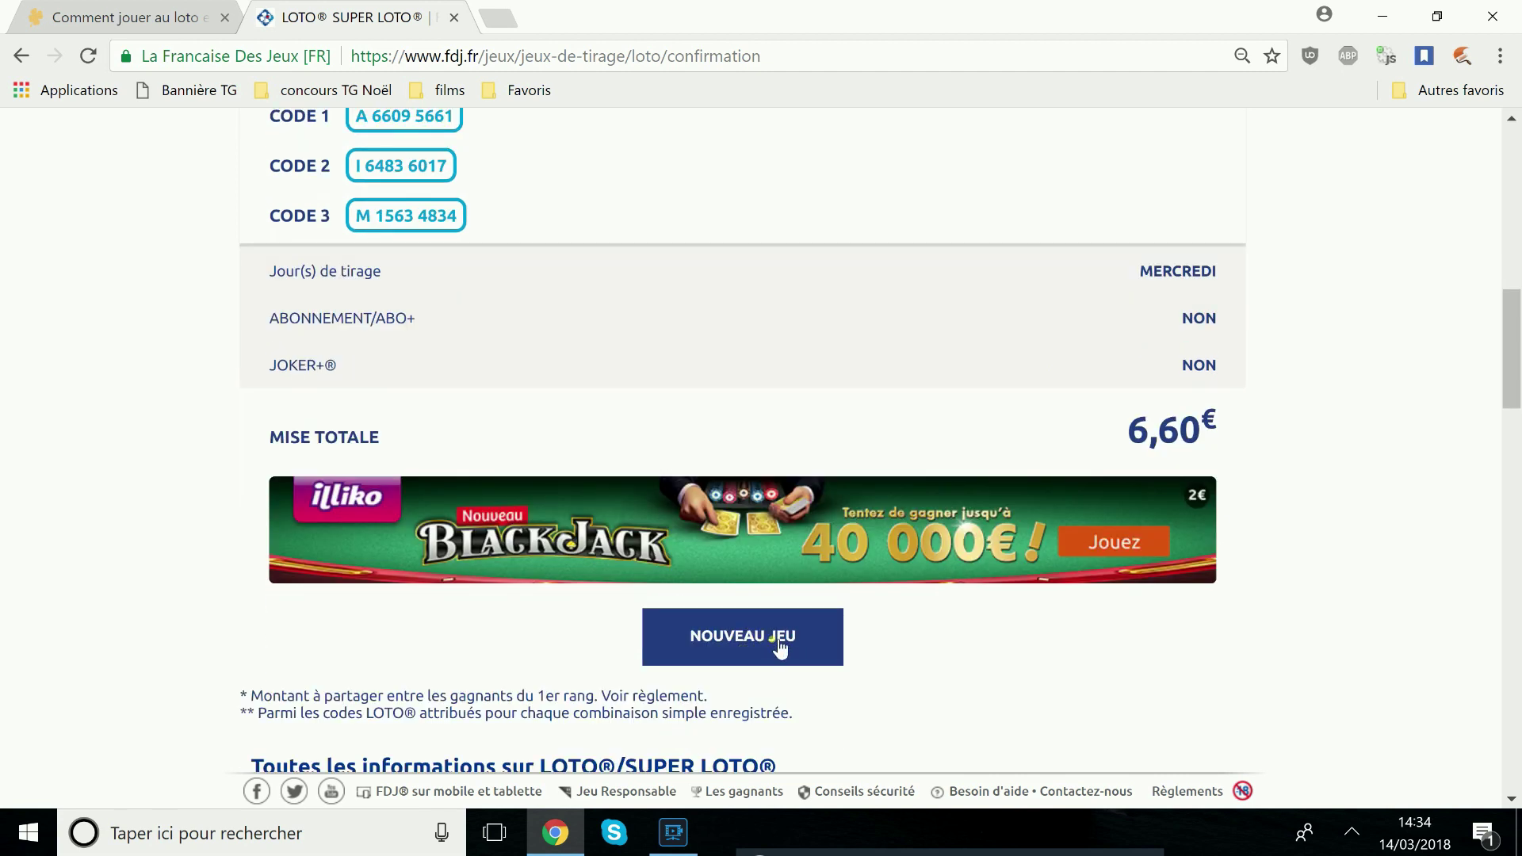
pyautogui.moveTo(1513, 340); pyautogui.dragTo(1511, 179)
# Open Historique de Jeux and find the 14/03/2018 Loto row of 6,60 € marked En cours
pyautogui.moveTo(1196, 216)
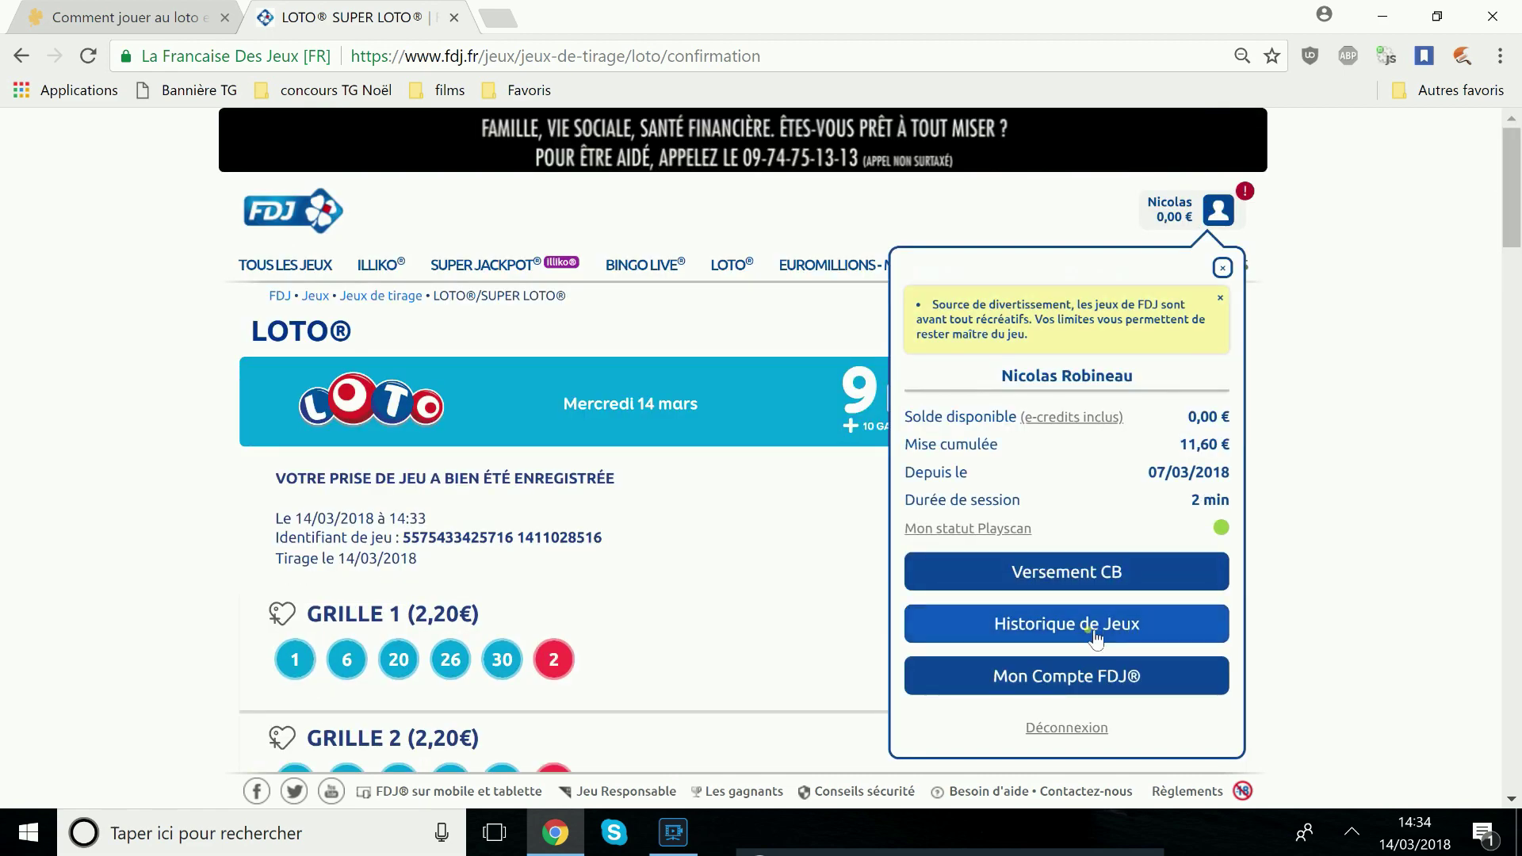
pyautogui.click(1096, 638)
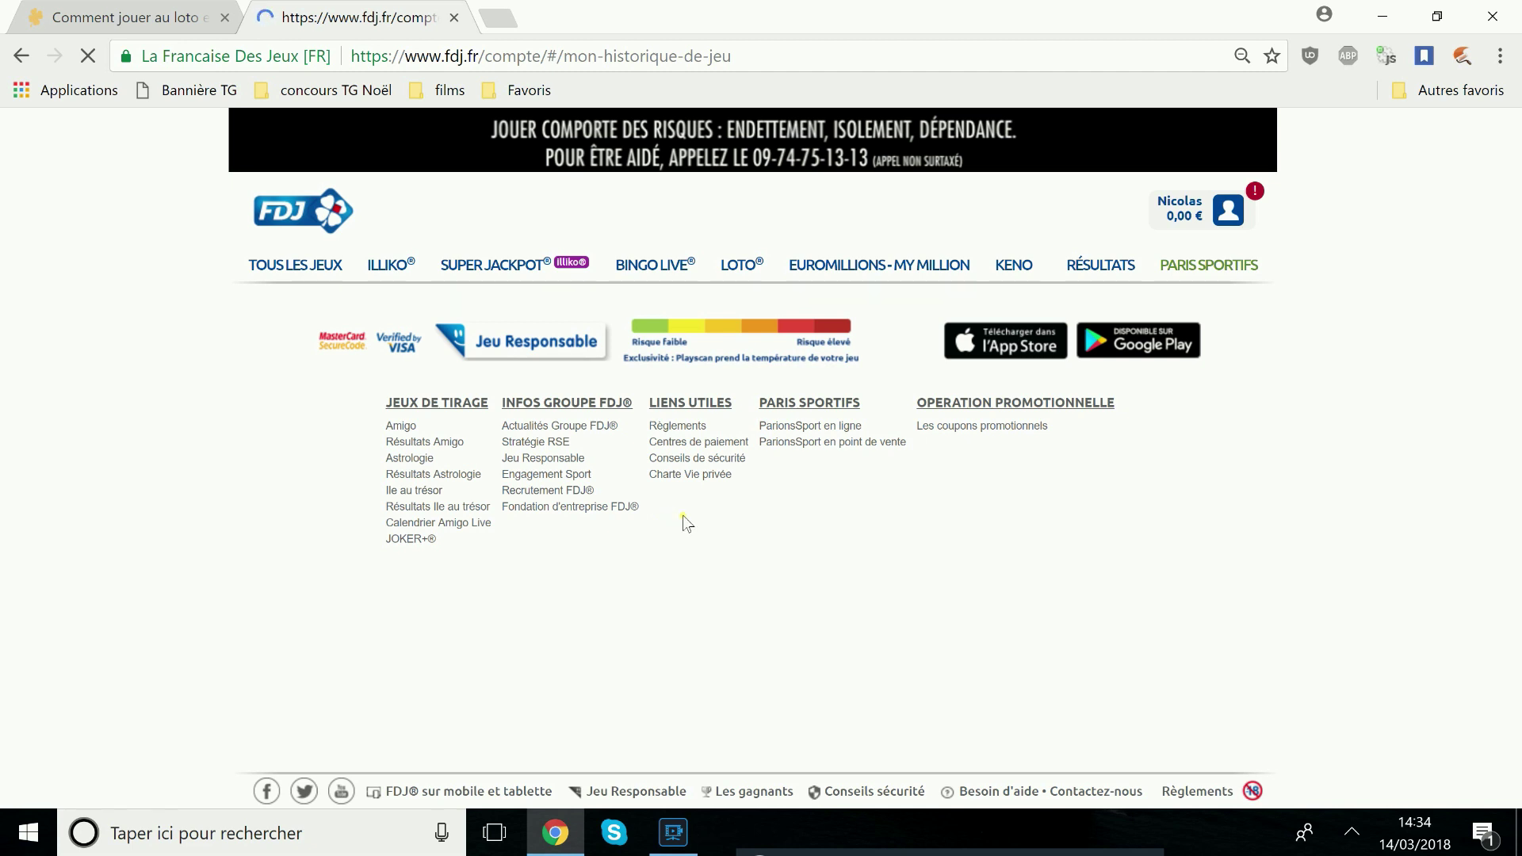
pyautogui.scroll(-3, 766, 473)
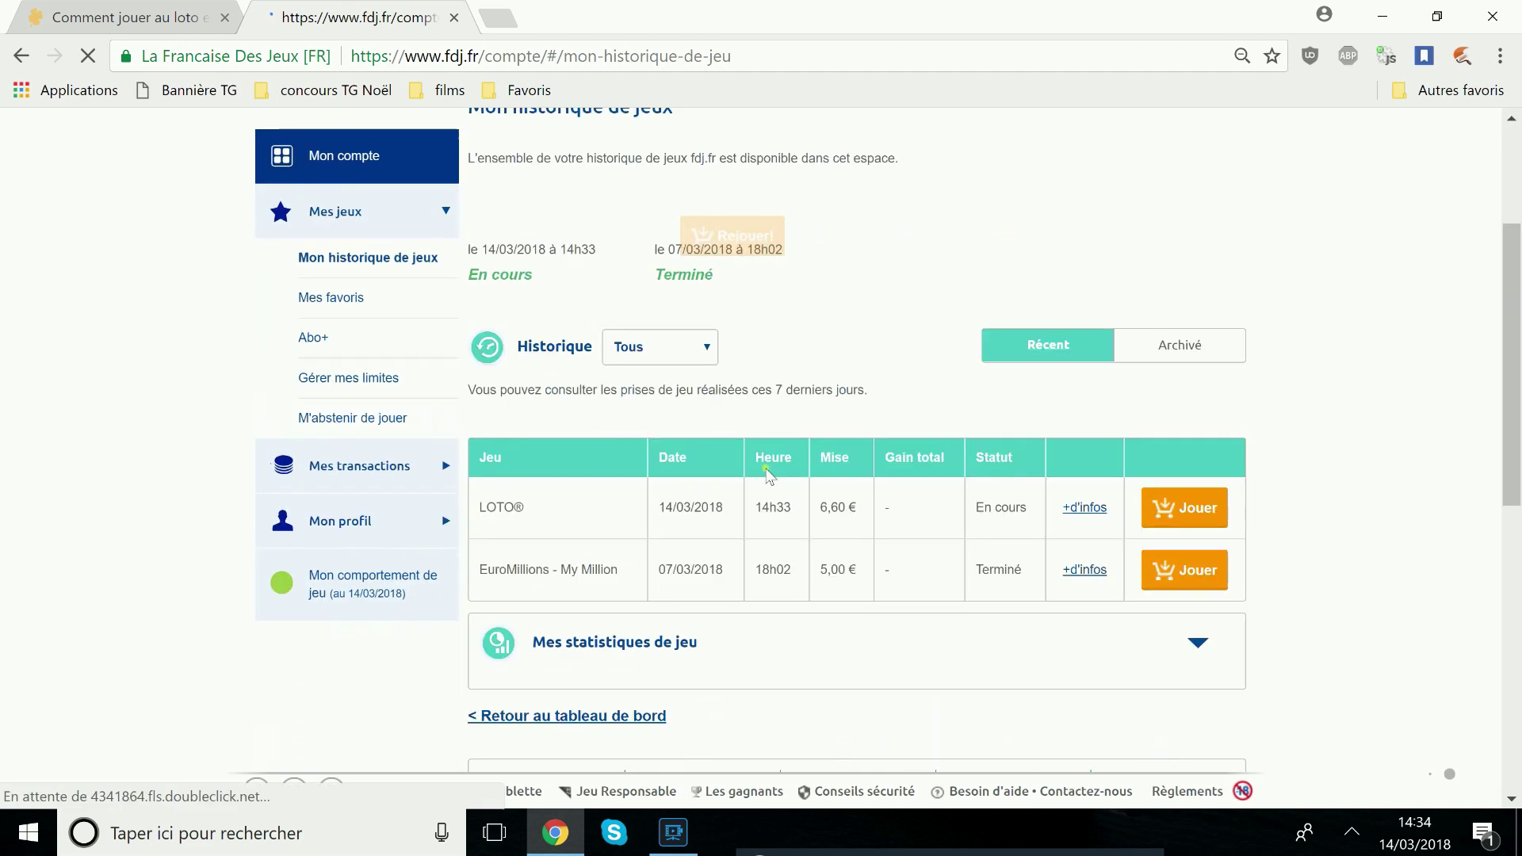
pyautogui.moveTo(475, 505); pyautogui.dragTo(513, 506)
pyautogui.moveTo(476, 620); pyautogui.dragTo(1104, 630)
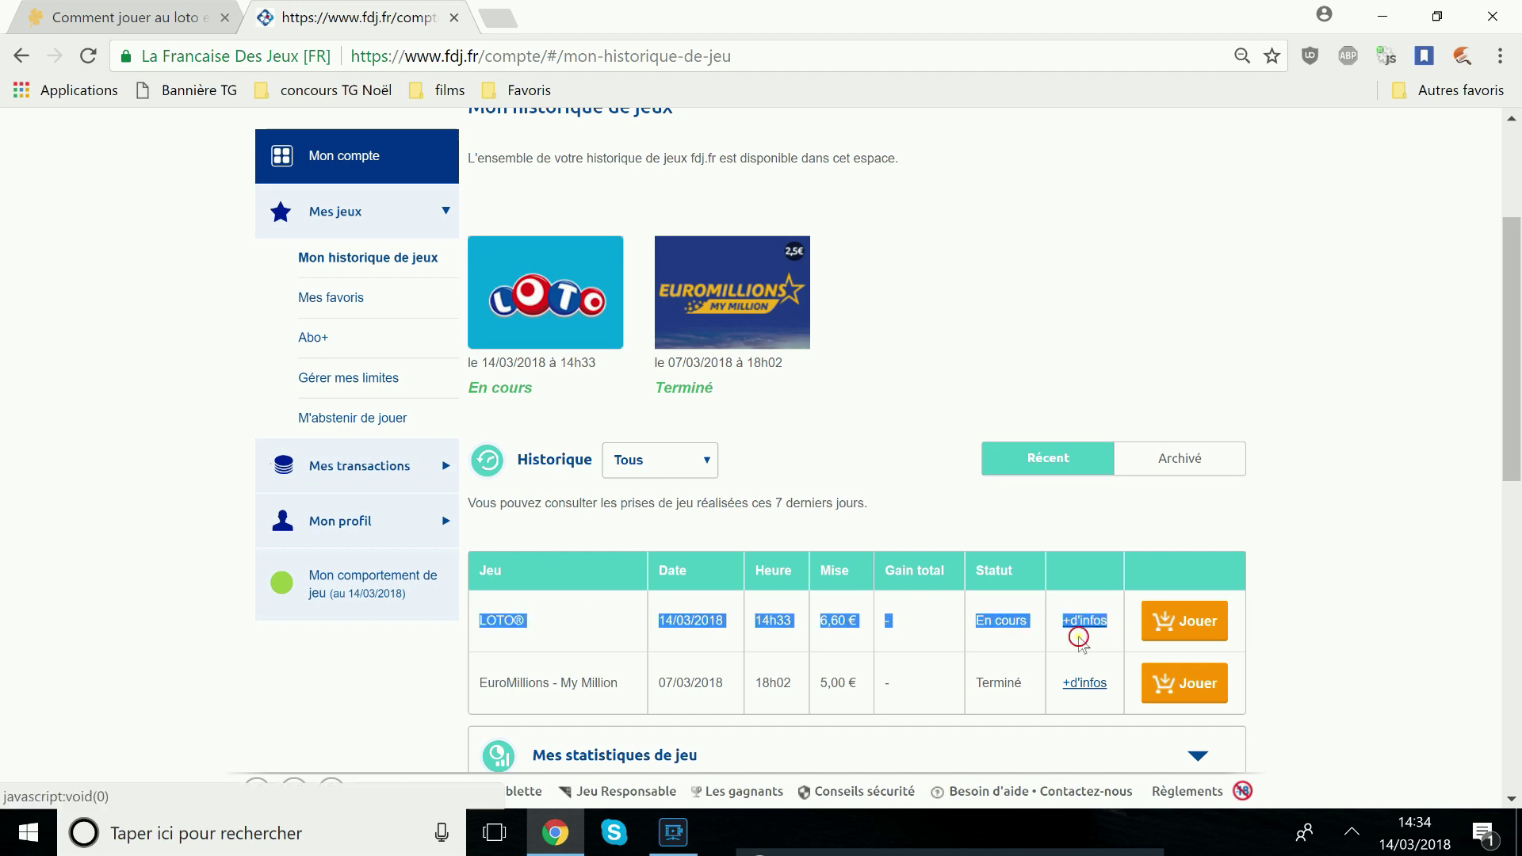
pyautogui.click(1104, 630)
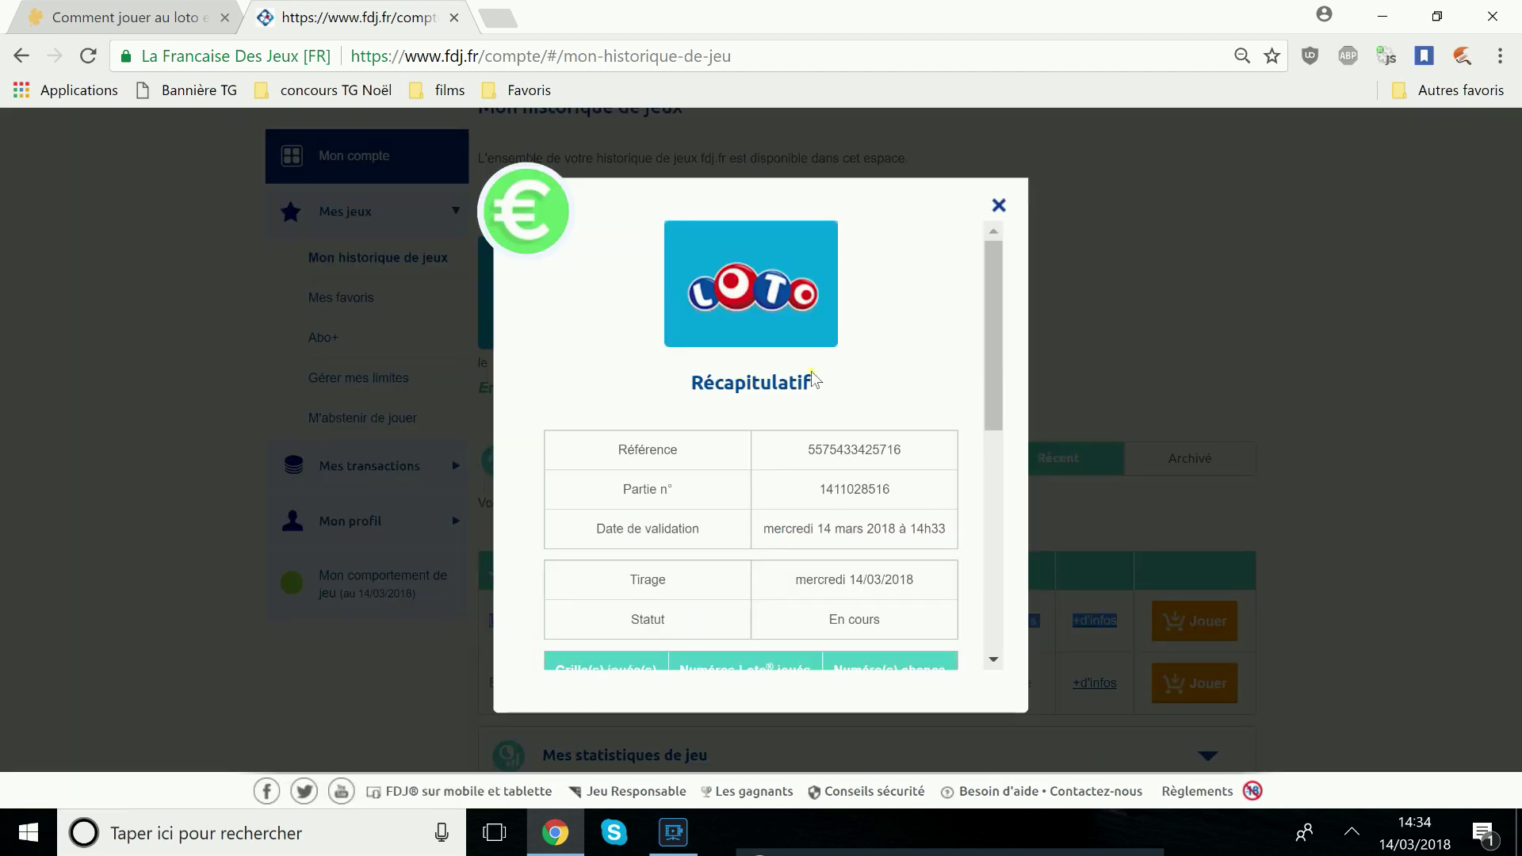
pyautogui.scroll(-3, 770, 394)
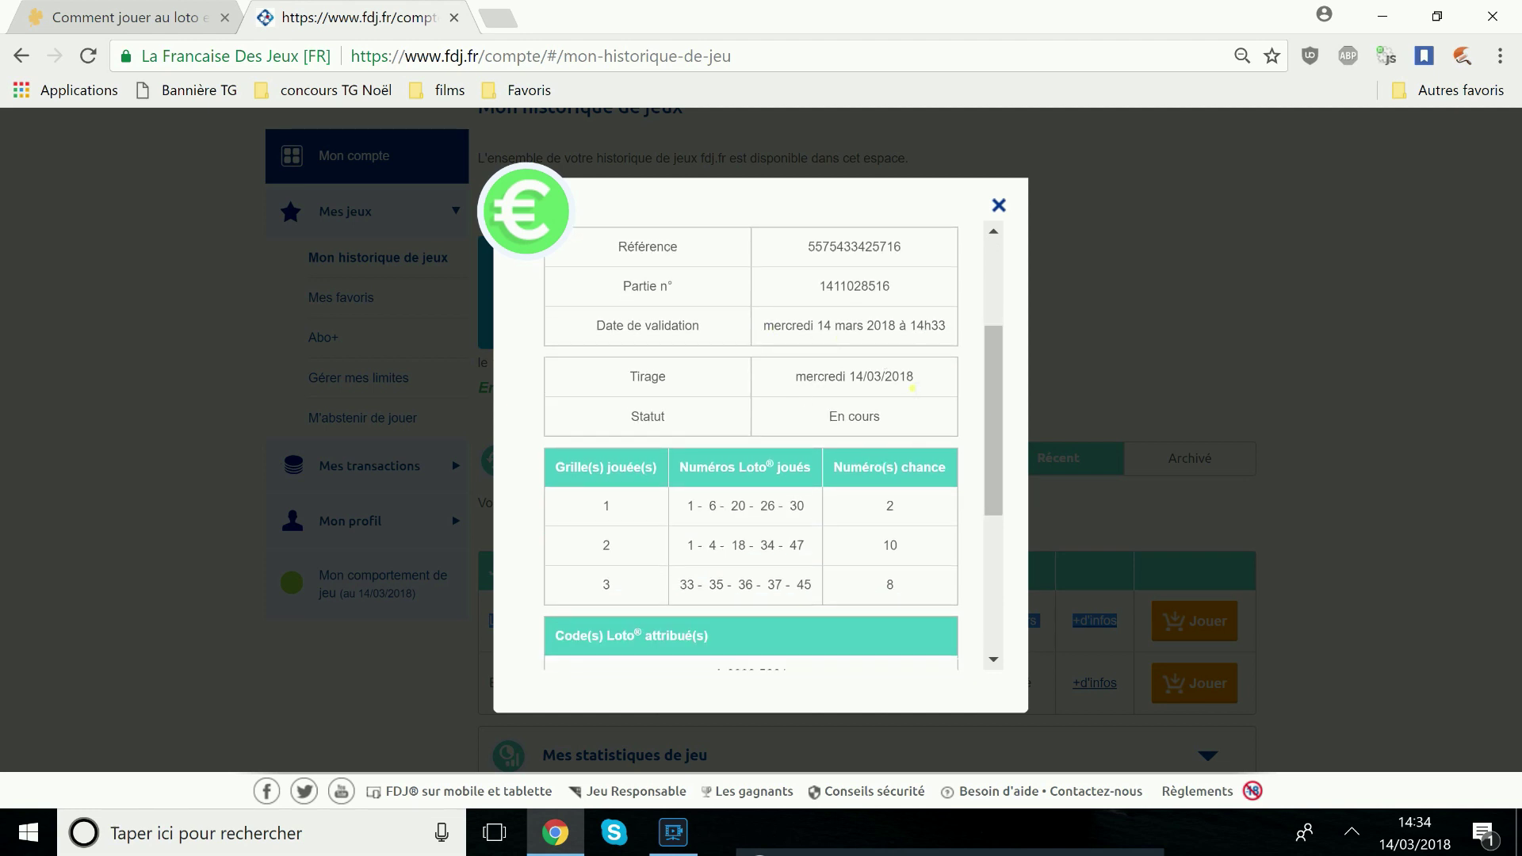
pyautogui.moveTo(992, 431); pyautogui.dragTo(1005, 493)
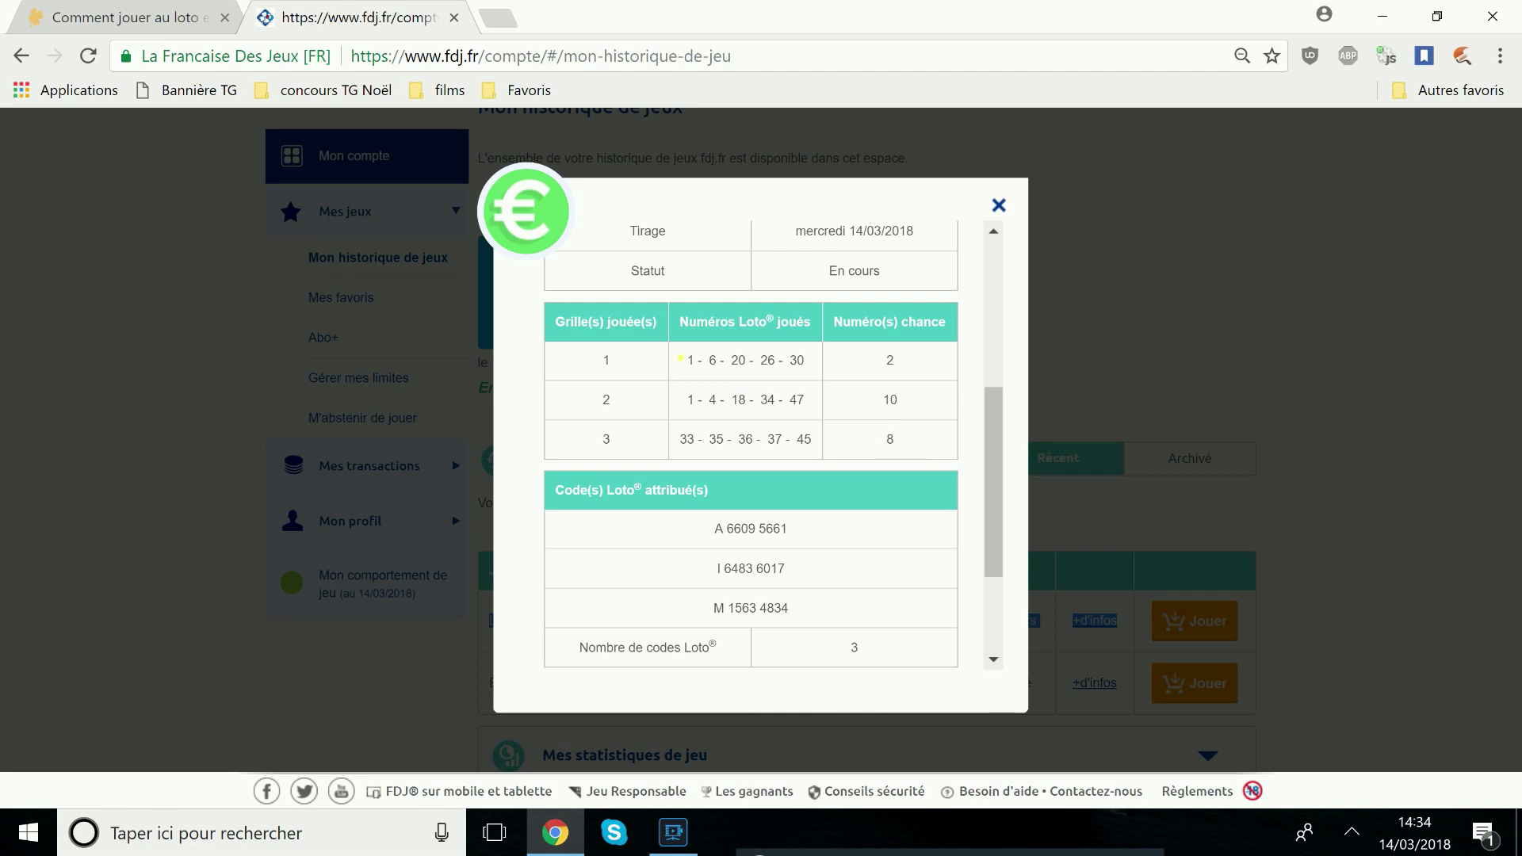
pyautogui.moveTo(993, 555); pyautogui.dragTo(1000, 627)
pyautogui.moveTo(996, 499); pyautogui.dragTo(994, 238)
pyautogui.click(998, 211)
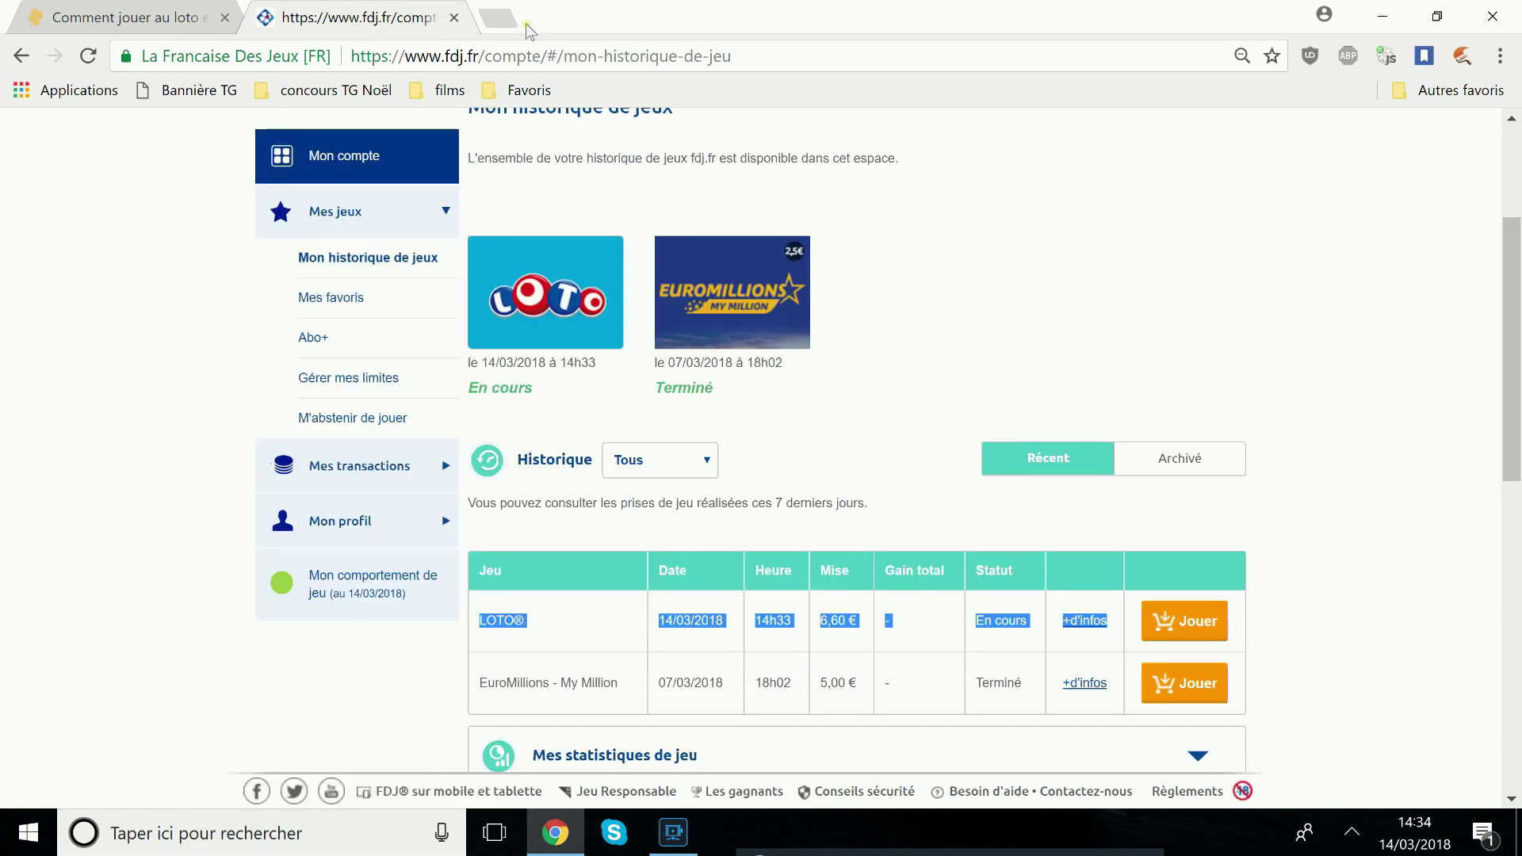
# Go to tirage-gagnant.com via Google and open the Loto Résultats page
pyautogui.click(495, 57)
pyautogui.write('go')
pyautogui.press('Return')
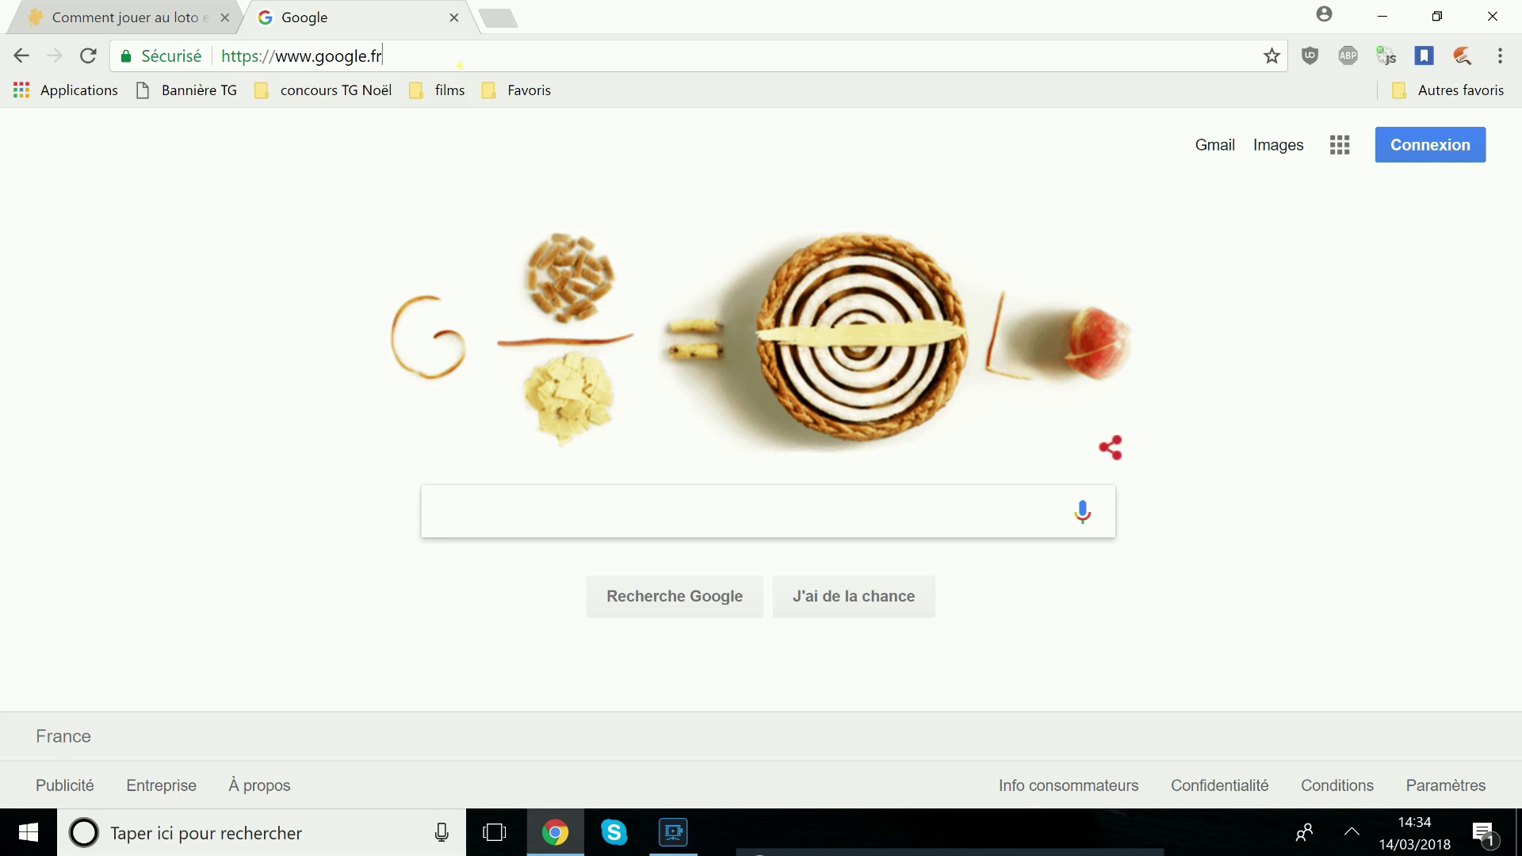
pyautogui.write('tir')
pyautogui.press('Return')
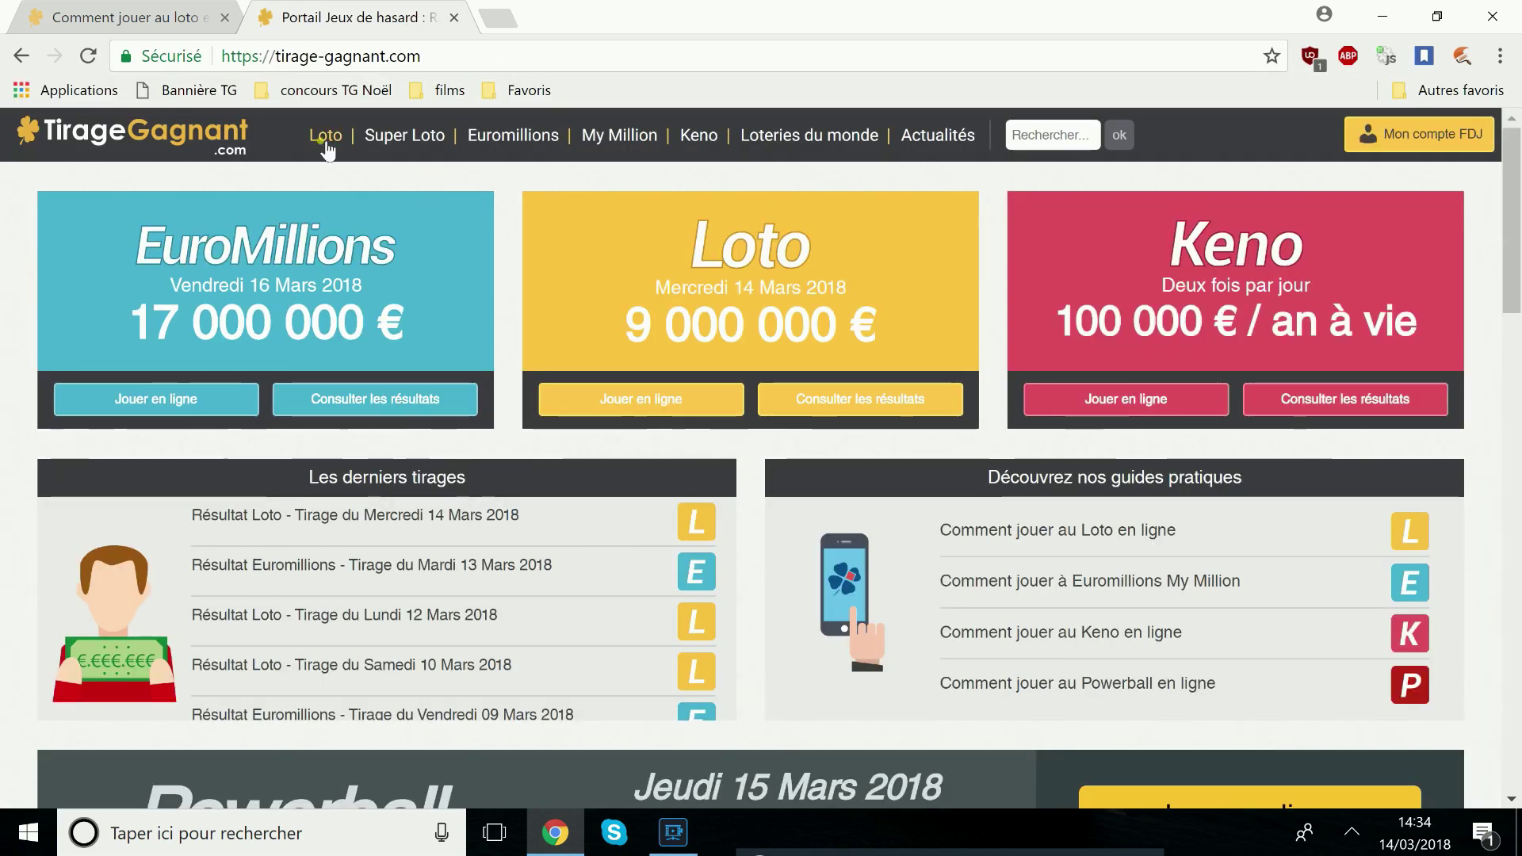
pyautogui.click(320, 140)
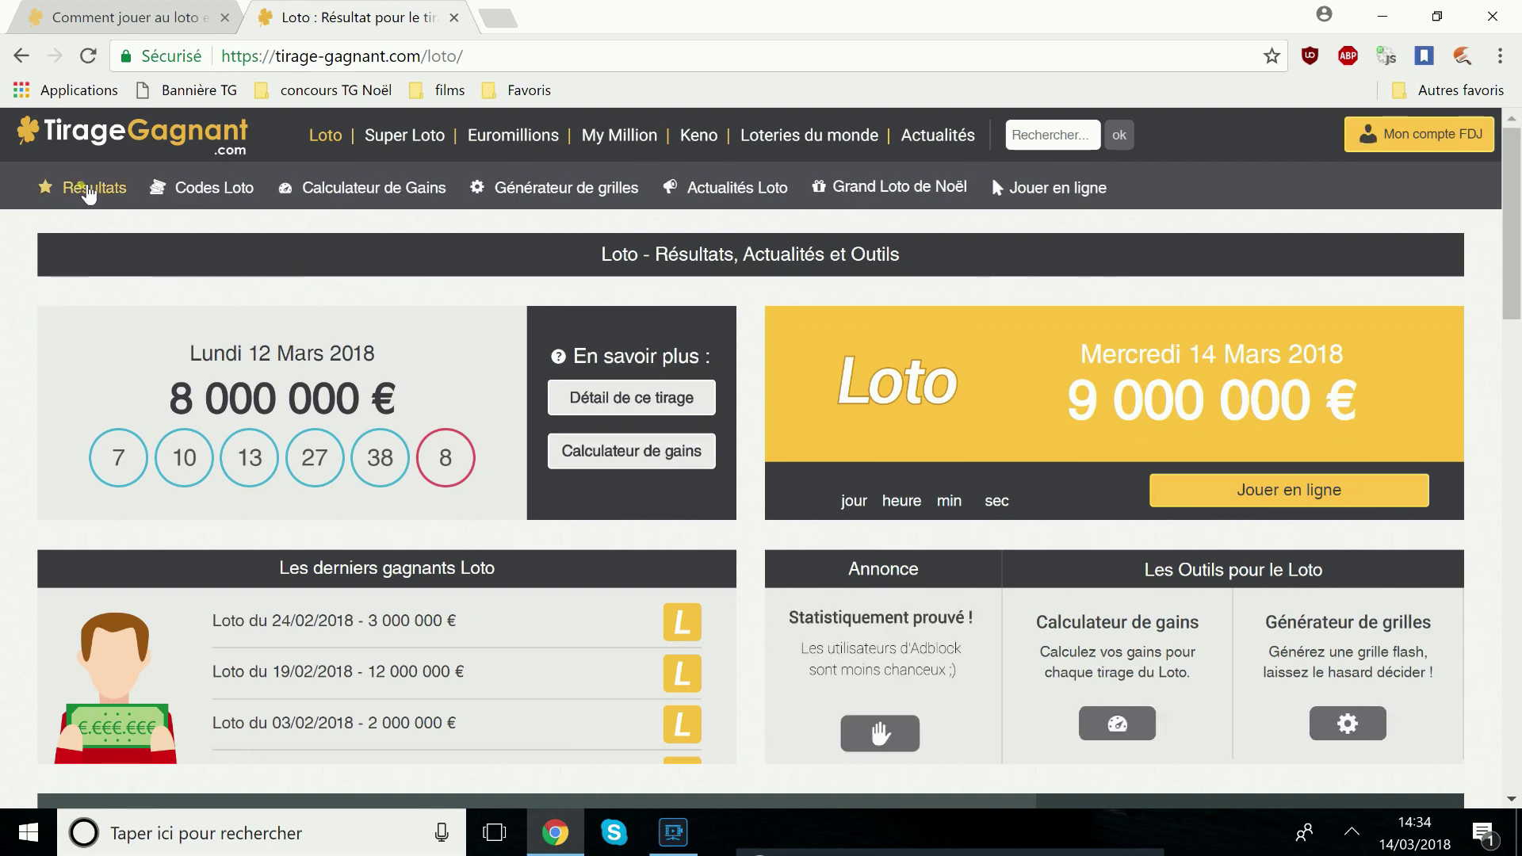
pyautogui.click(91, 187)
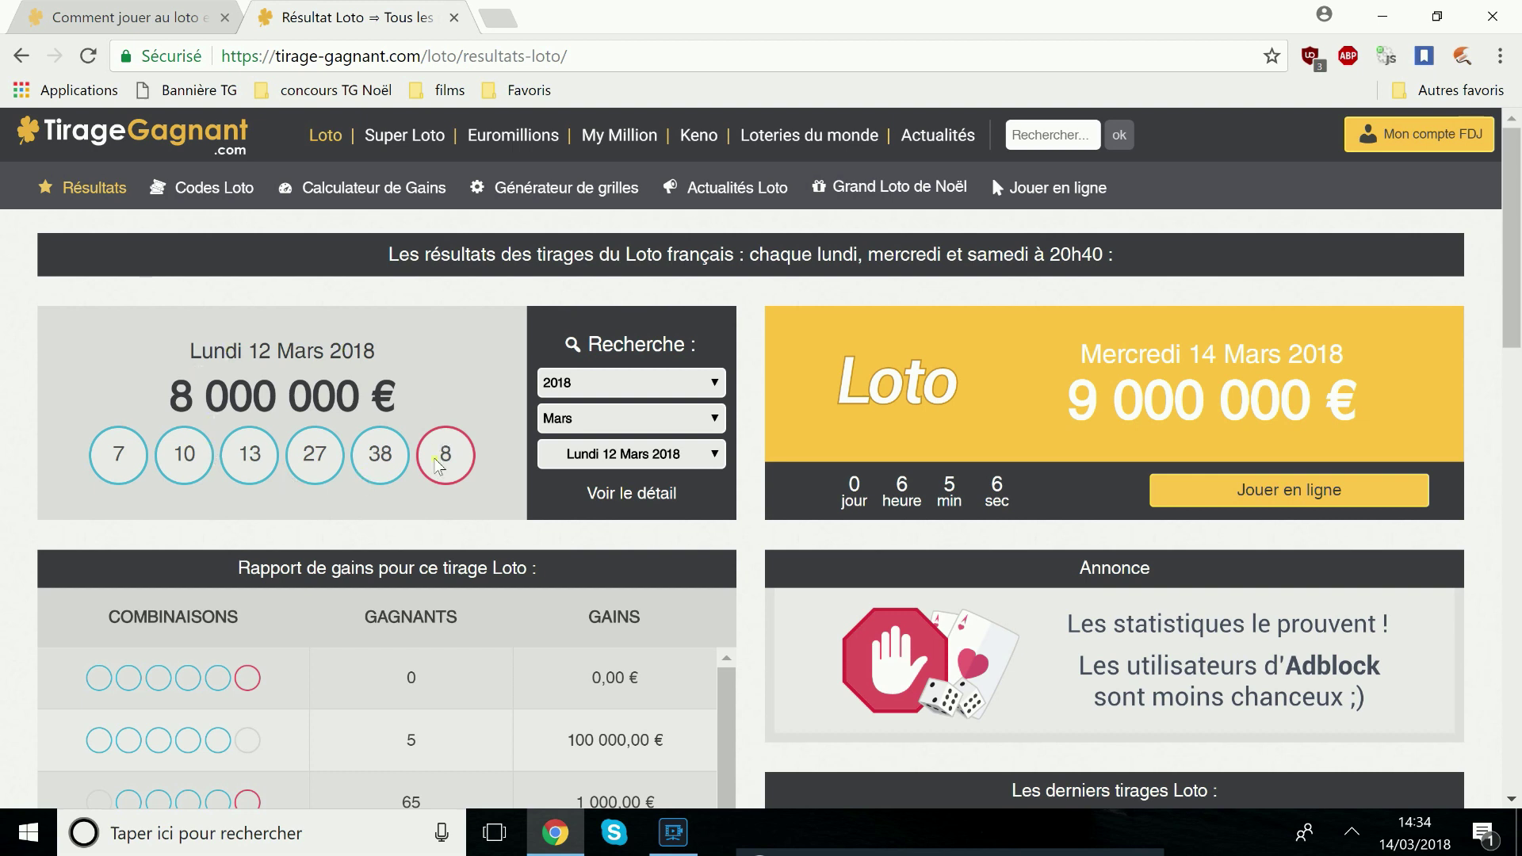
# Select the Mercredi 07 Mars 2018 draw and review its 6-13-18-36-37 Chance 5 prize breakdown
pyautogui.click(605, 443)
pyautogui.click(614, 523)
pyautogui.click(615, 458)
pyautogui.click(614, 563)
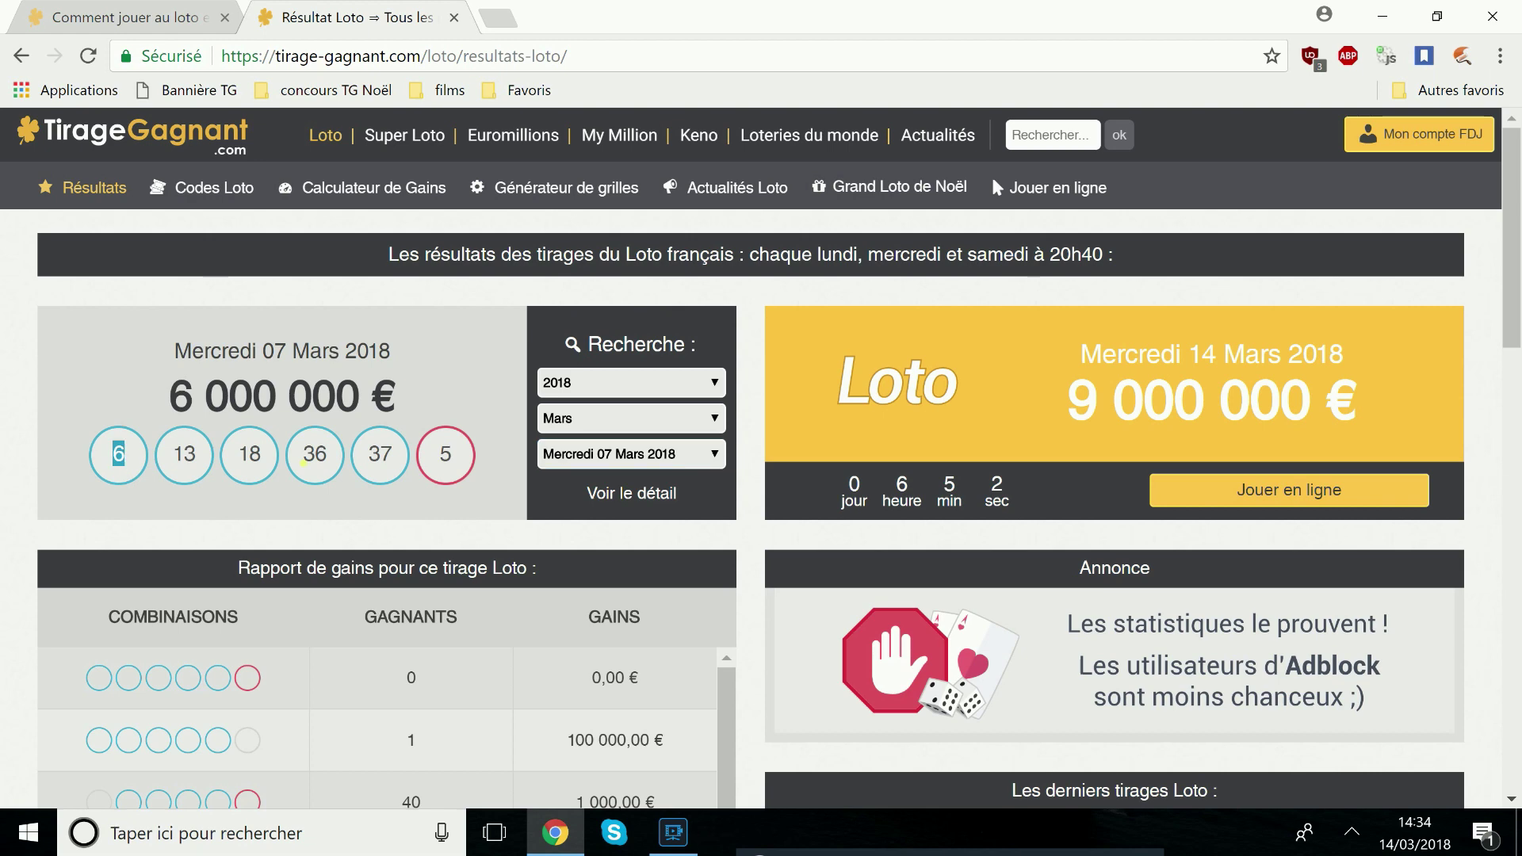
pyautogui.scroll(-3, 534, 496)
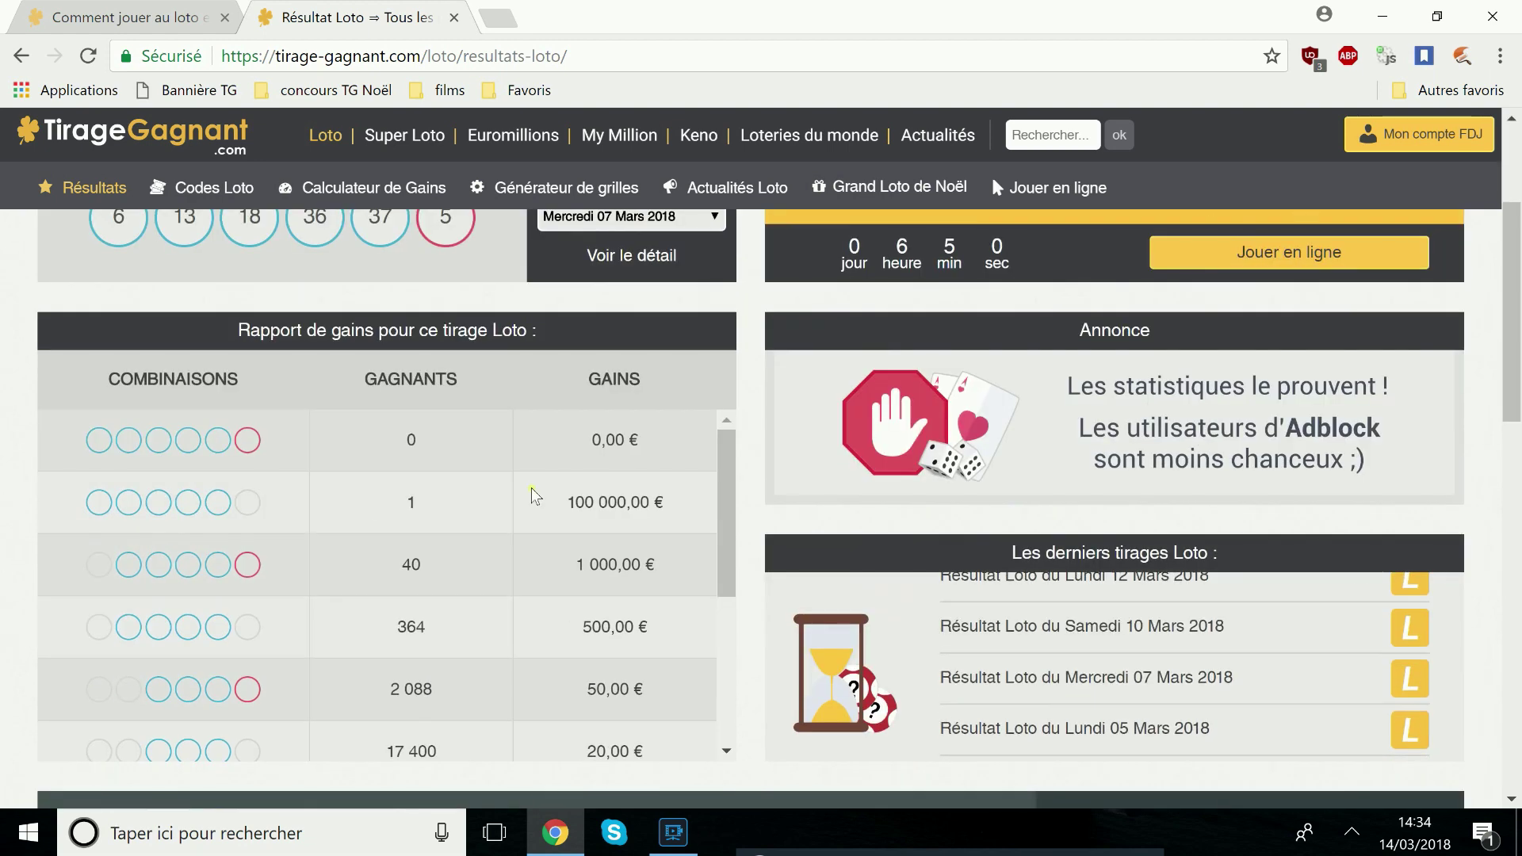
pyautogui.scroll(-3, 731, 583)
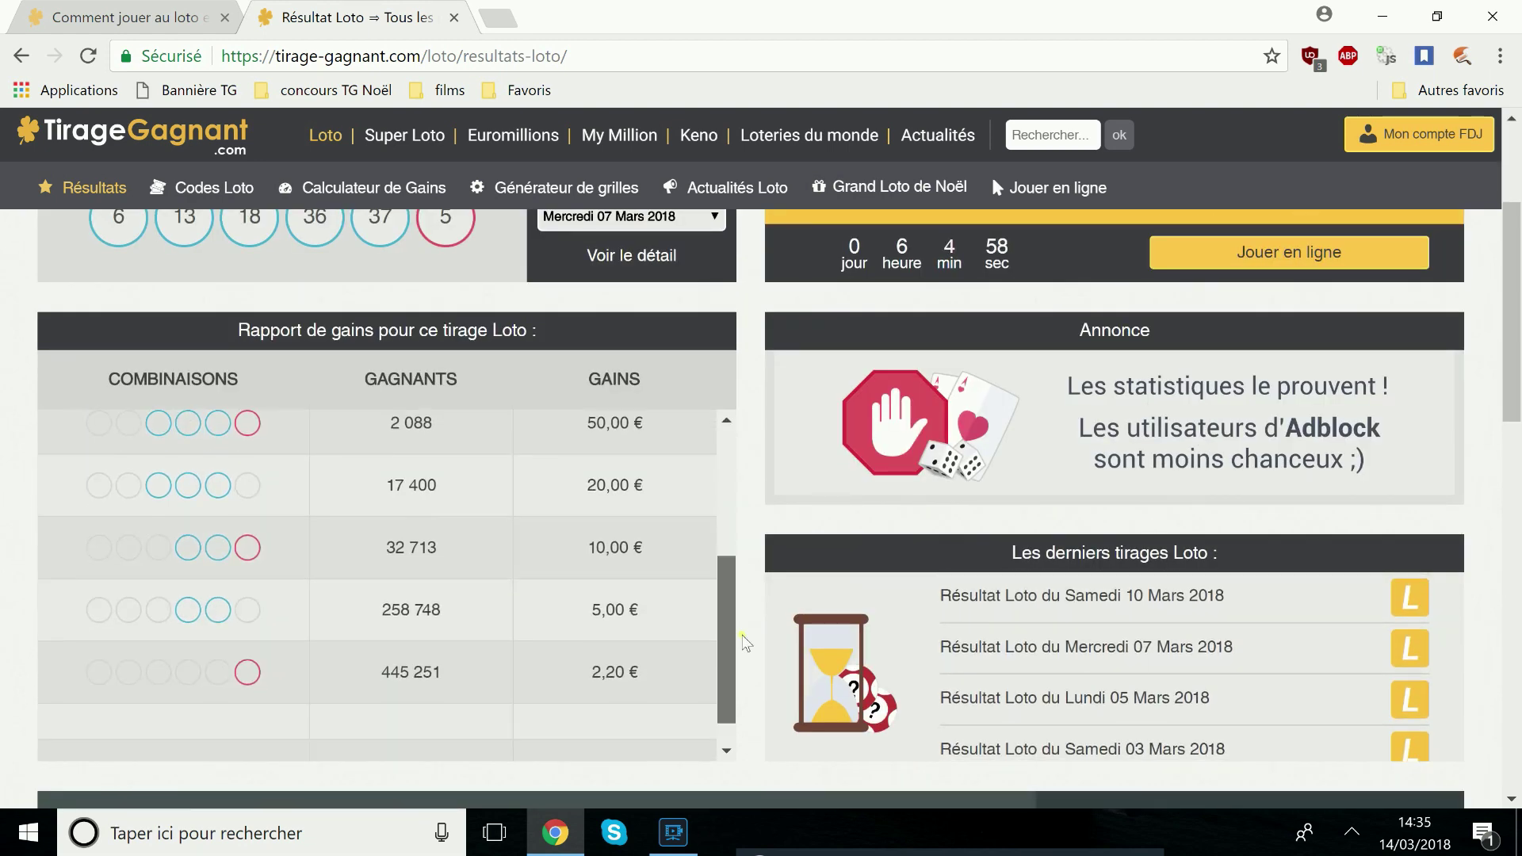
pyautogui.scroll(3, 730, 582)
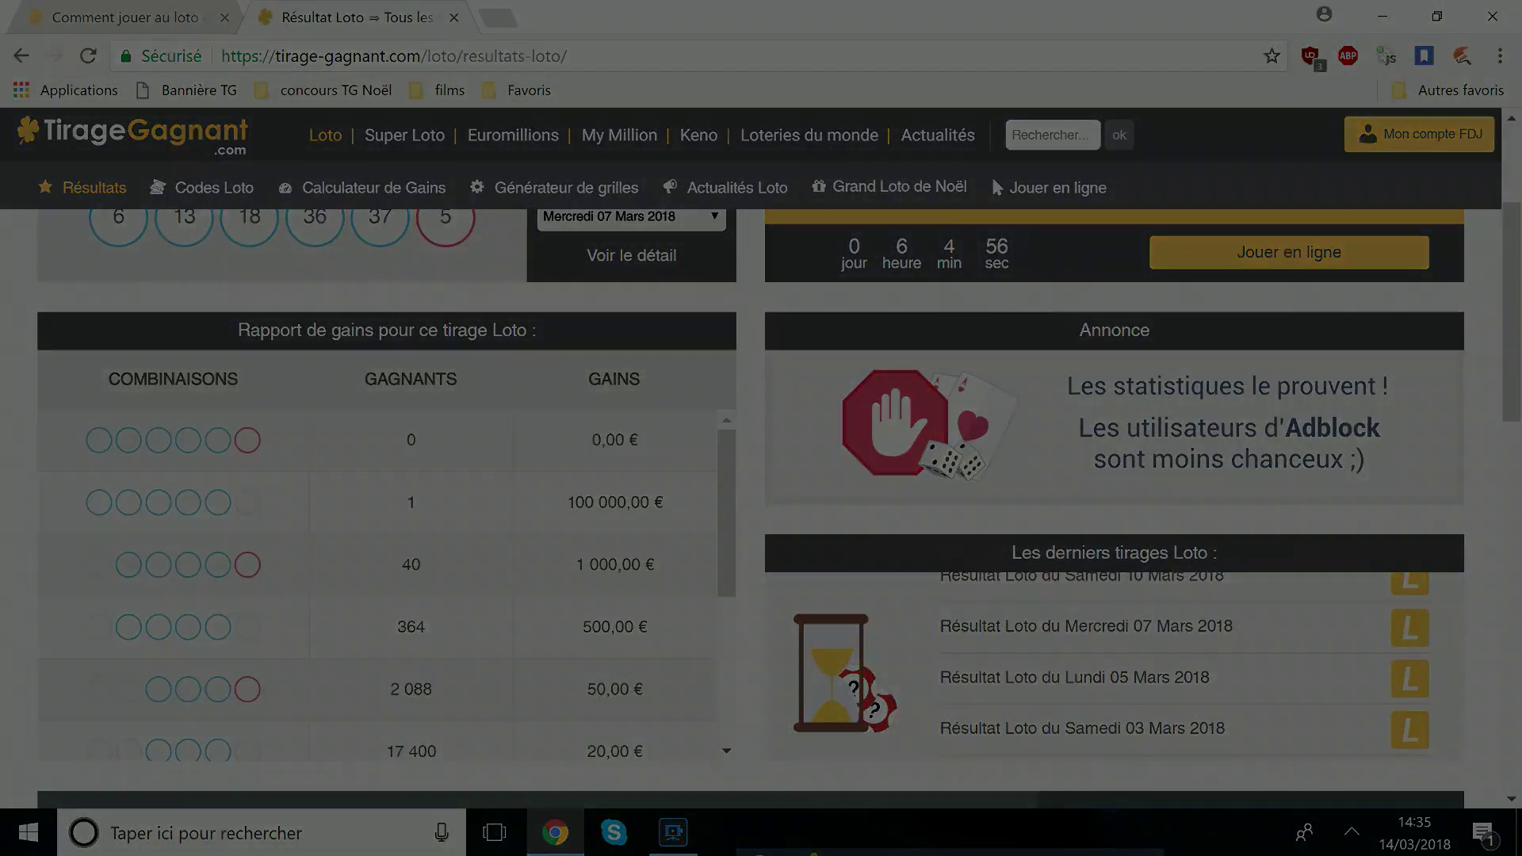